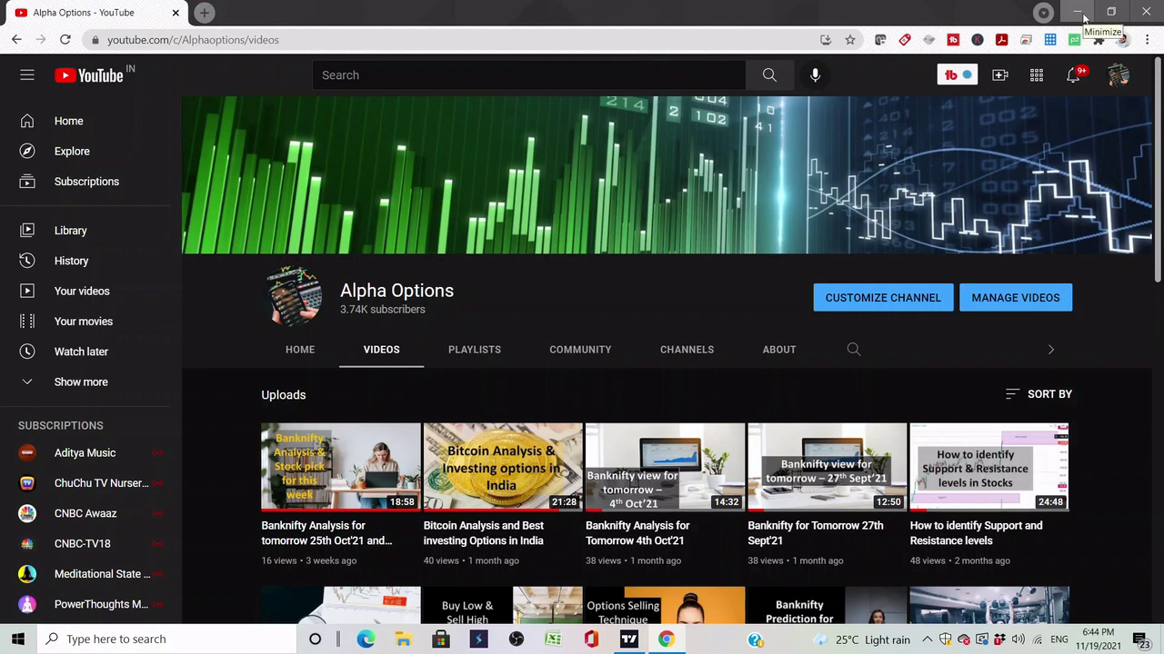
Open the channel's Community posts and look through all the images in the Monday to Thursday performance post
click(586, 353)
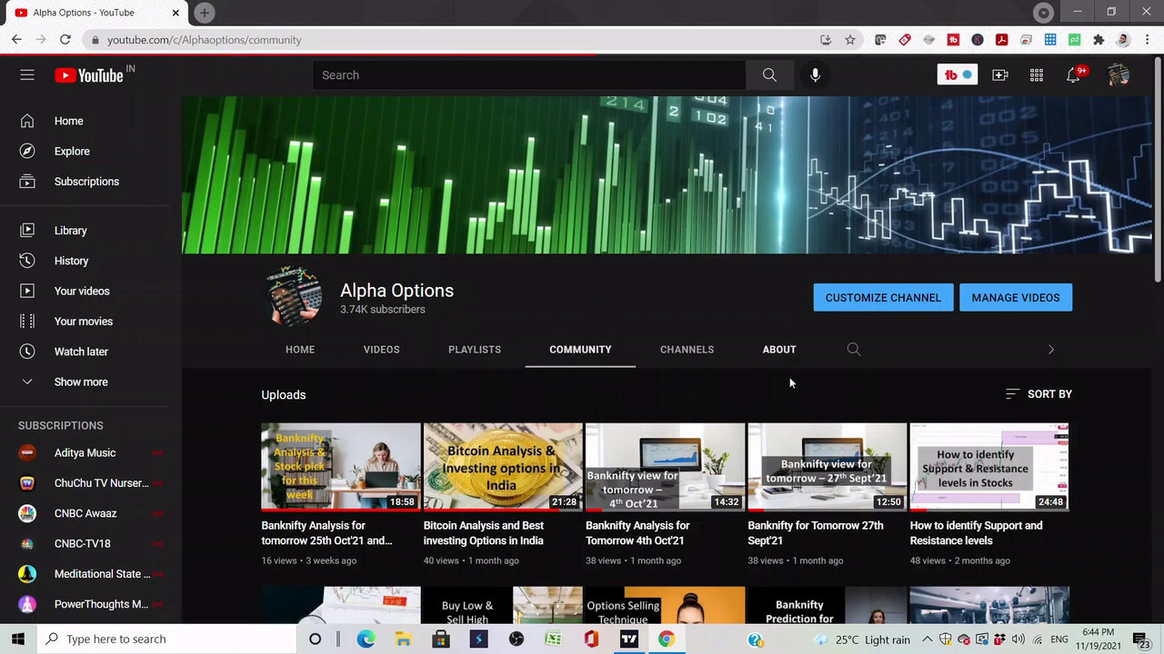
scroll(925, 389, down, 2)
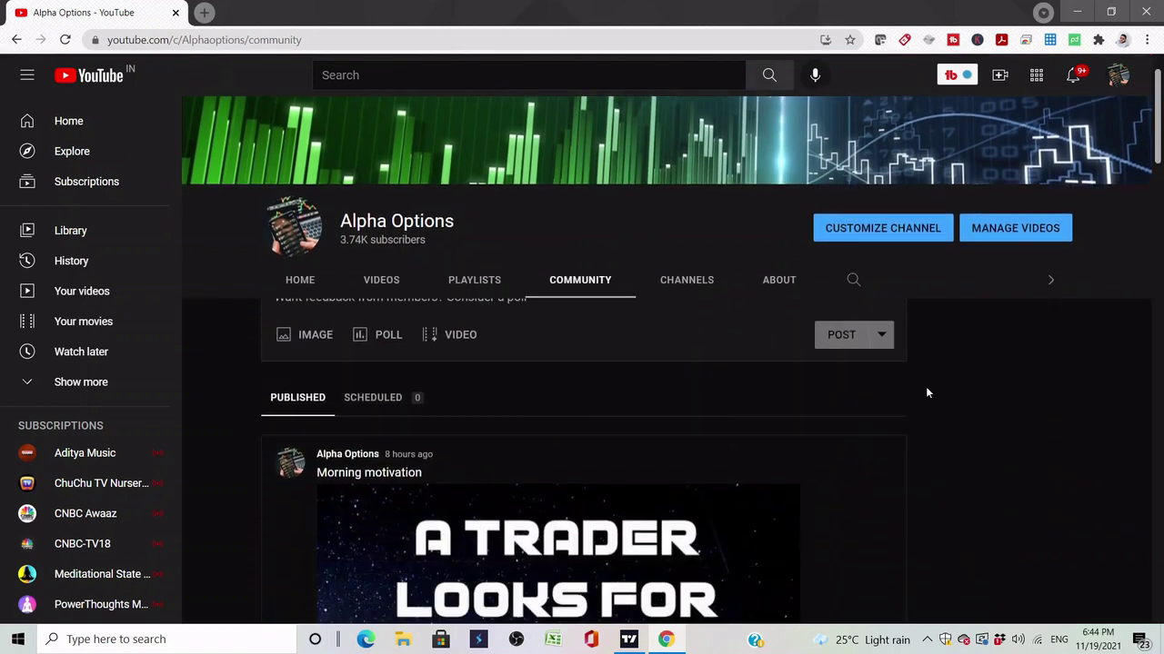
scroll(926, 389, down, 2)
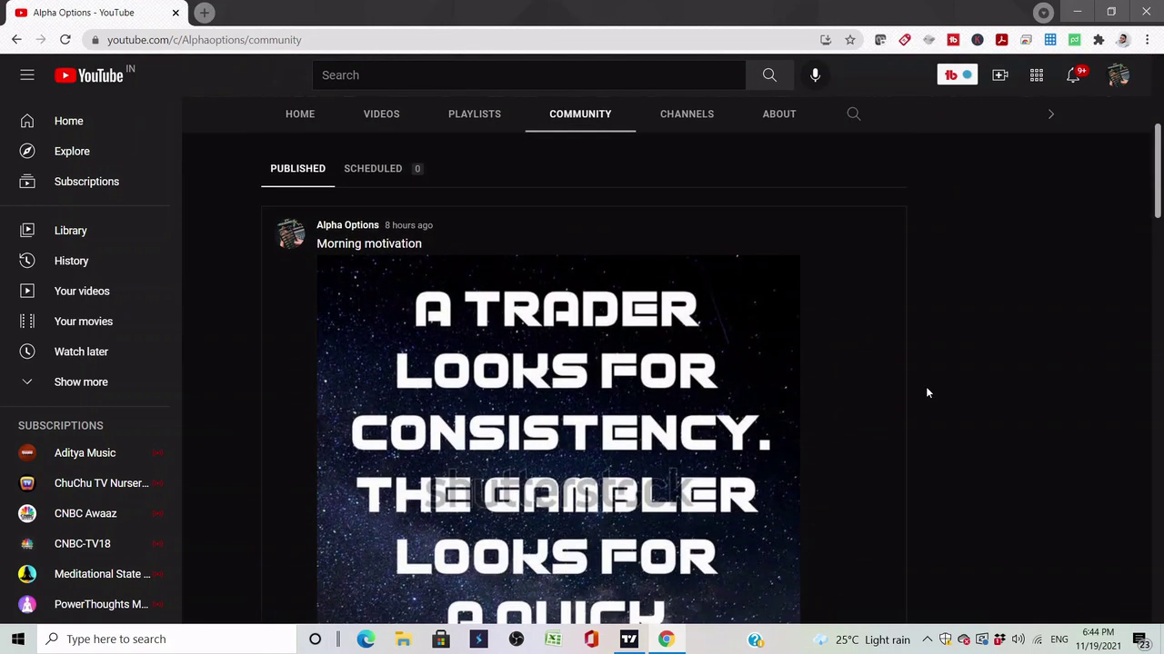
scroll(926, 388, down, 1)
scroll(926, 392, down, 6)
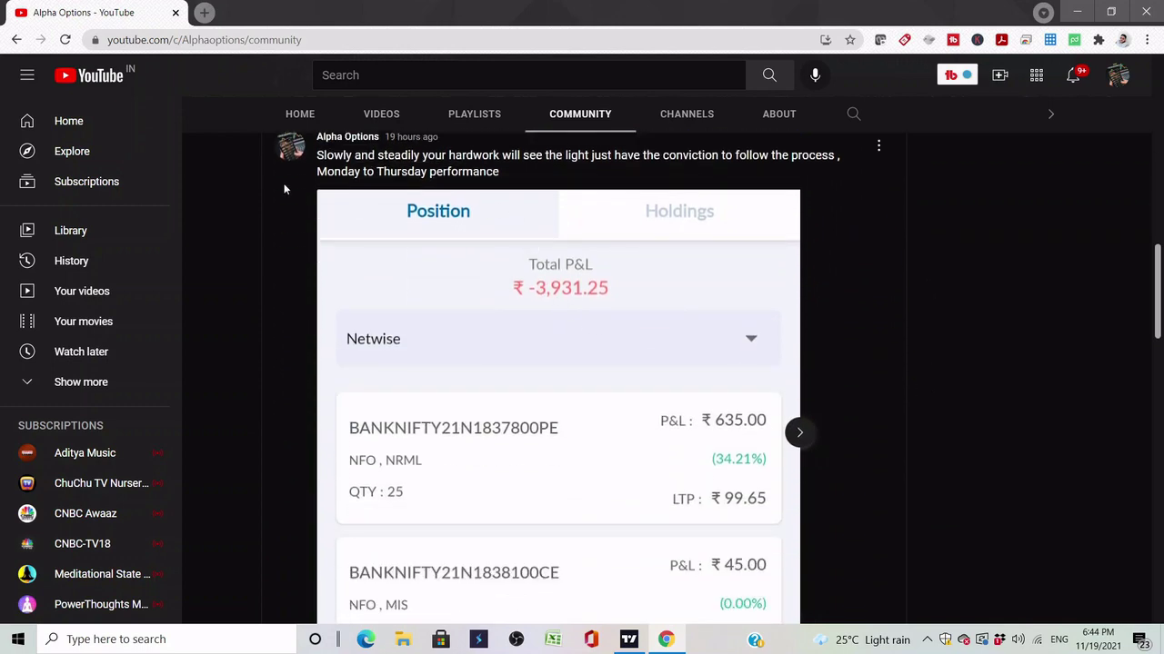
click(800, 441)
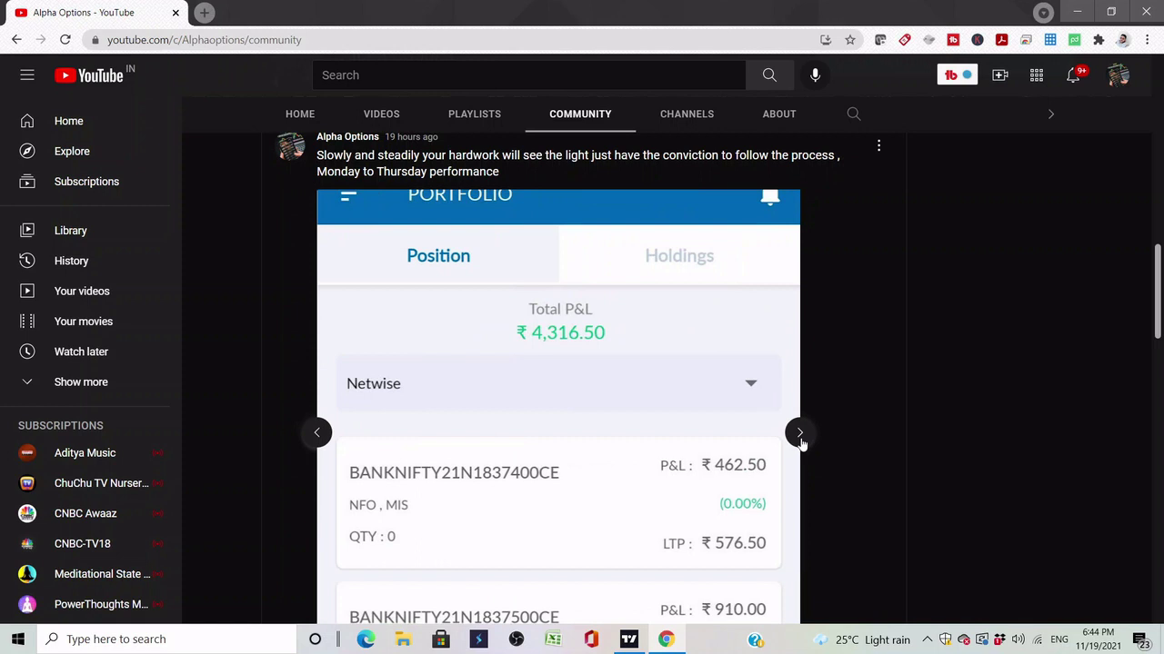
click(800, 433)
click(800, 435)
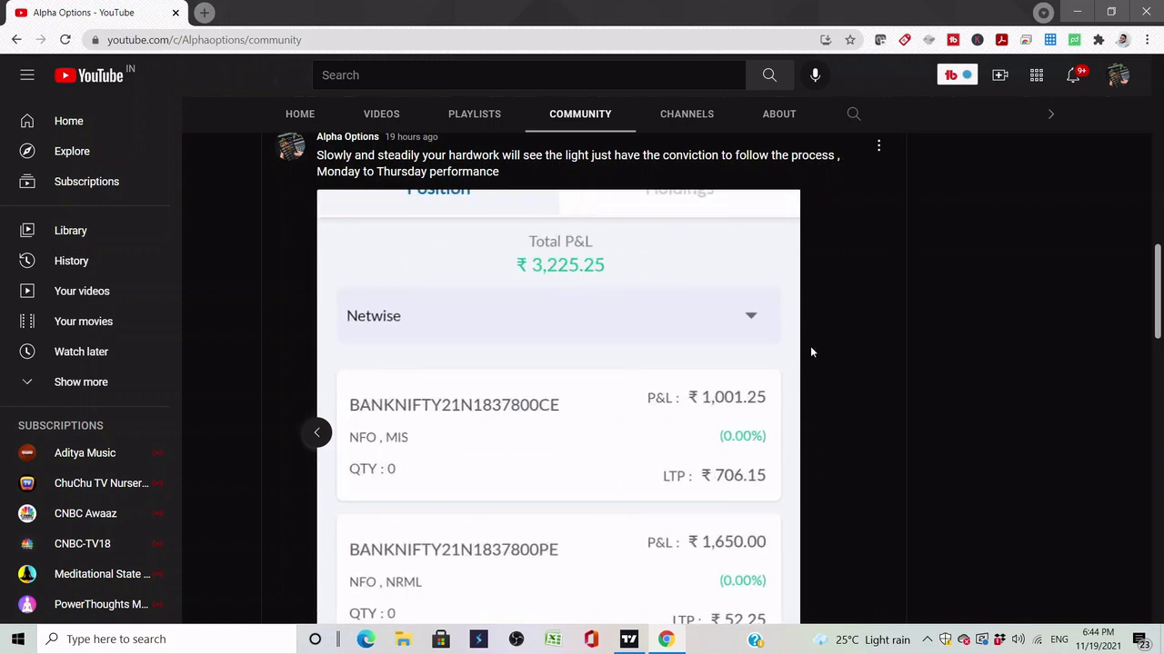
Browse the older community posts, including the performance update from 3 days ago, and return to the start of the feed
scroll(810, 347, down, 2)
scroll(812, 351, down, 5)
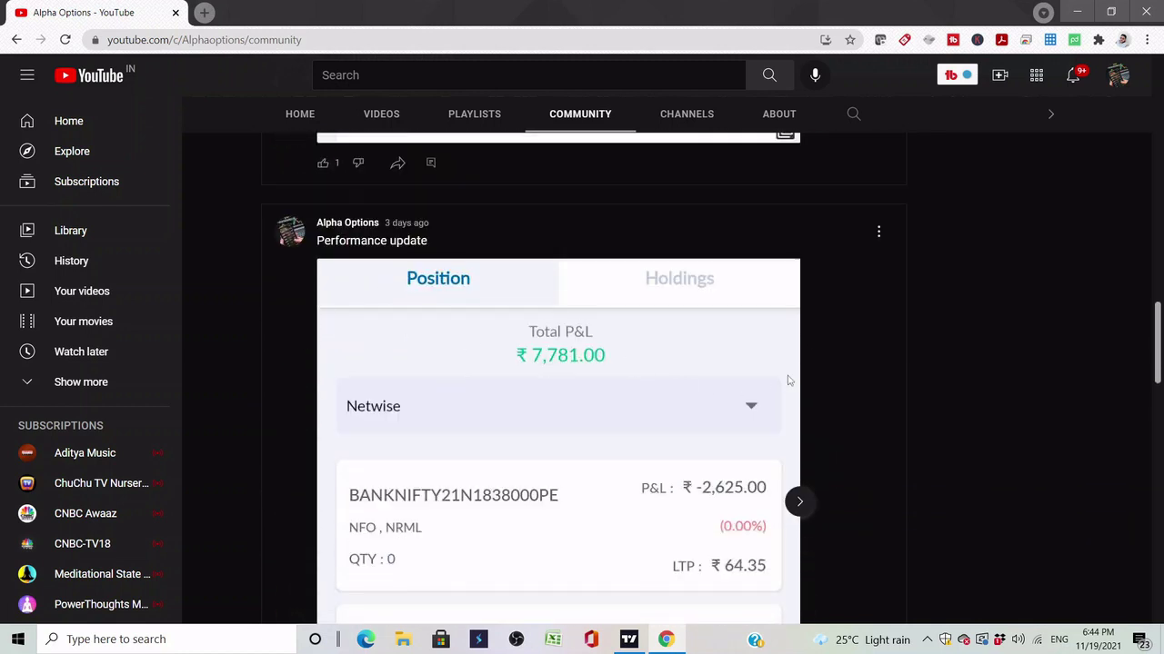
scroll(800, 359, down, 3)
scroll(798, 362, down, 4)
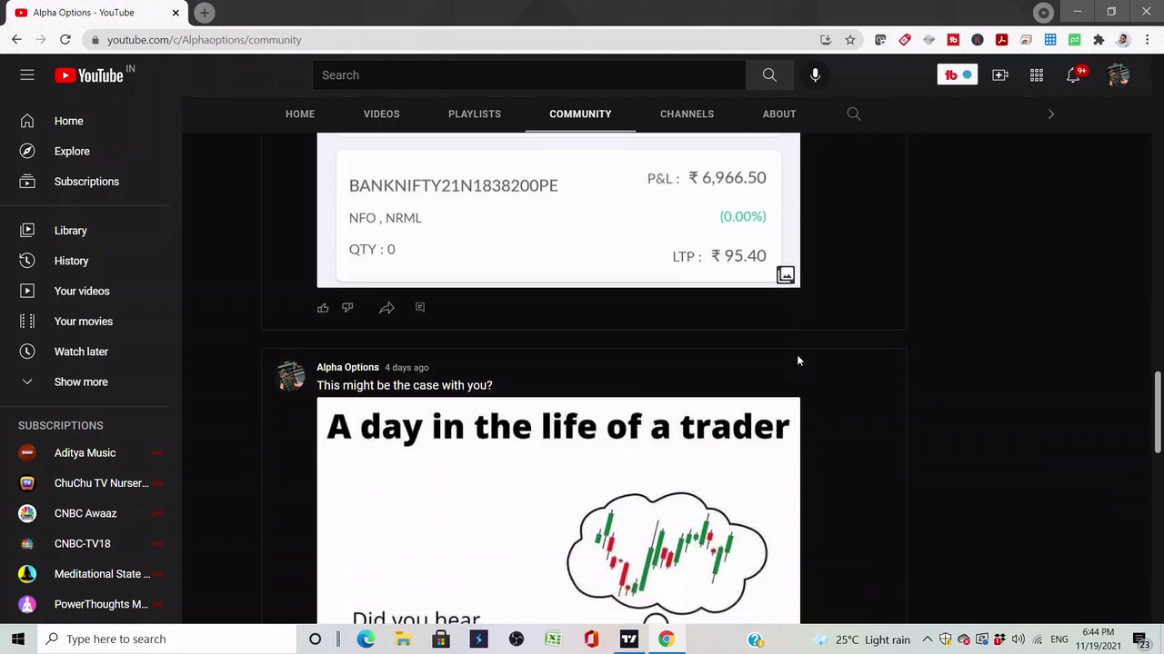
scroll(798, 355, up, 4)
click(797, 352)
scroll(797, 361, up, 9)
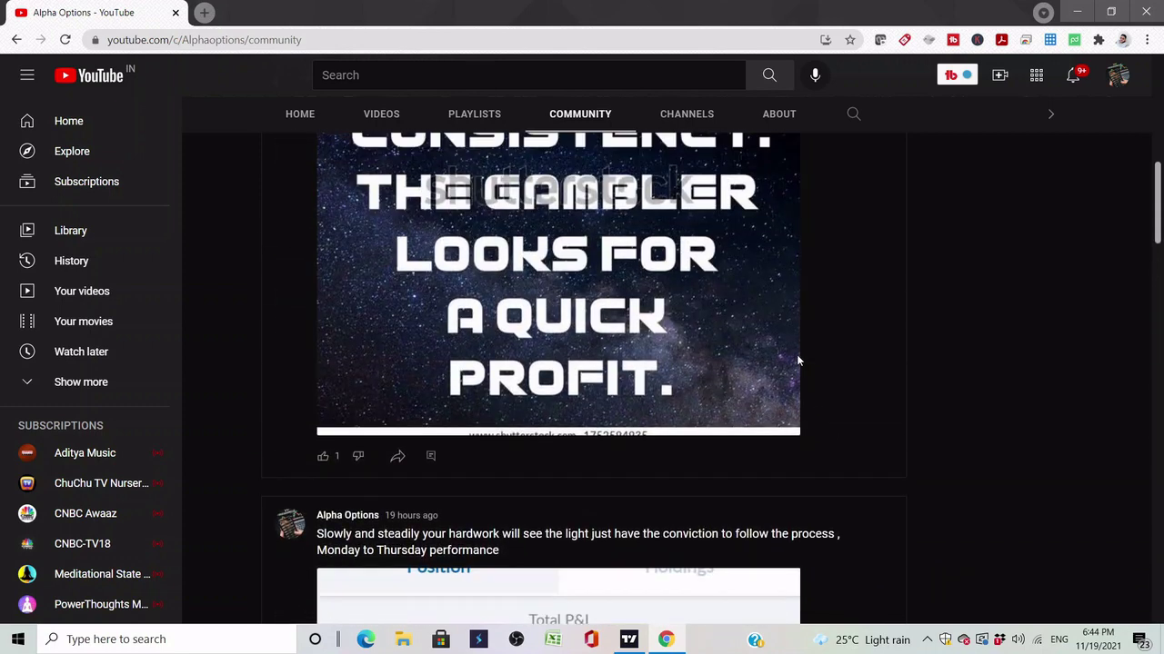
scroll(797, 362, up, 5)
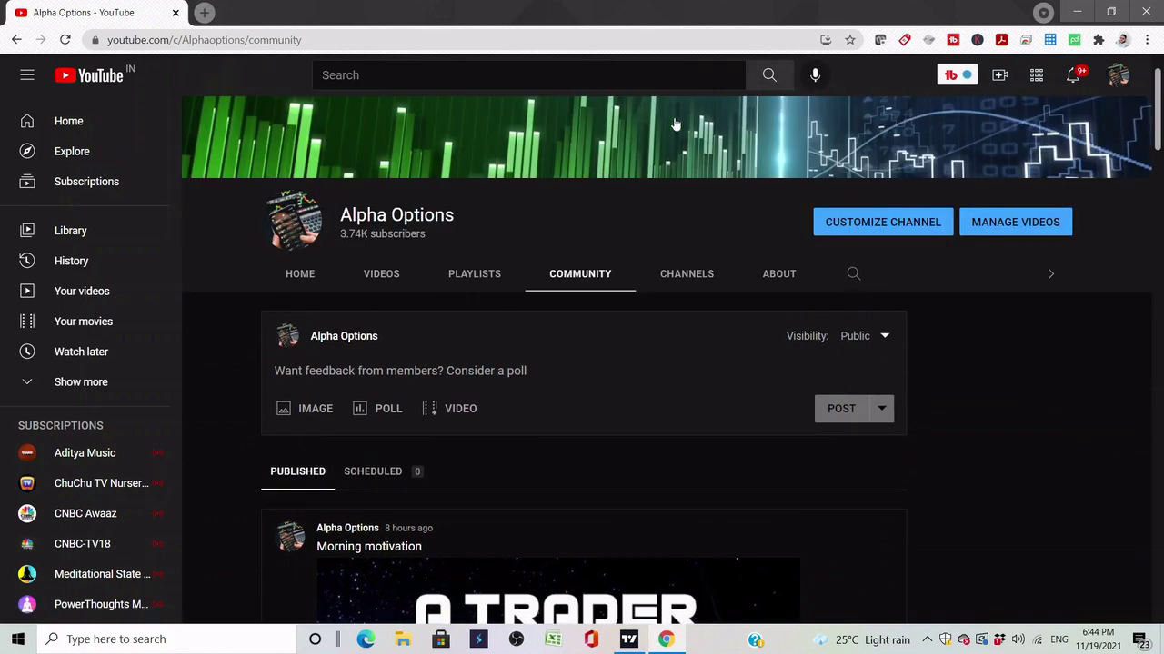
From the desktop, ensure the NestTrader shortcut runs for all users in Windows 8 compatibility mode and as an administrator
click(1078, 11)
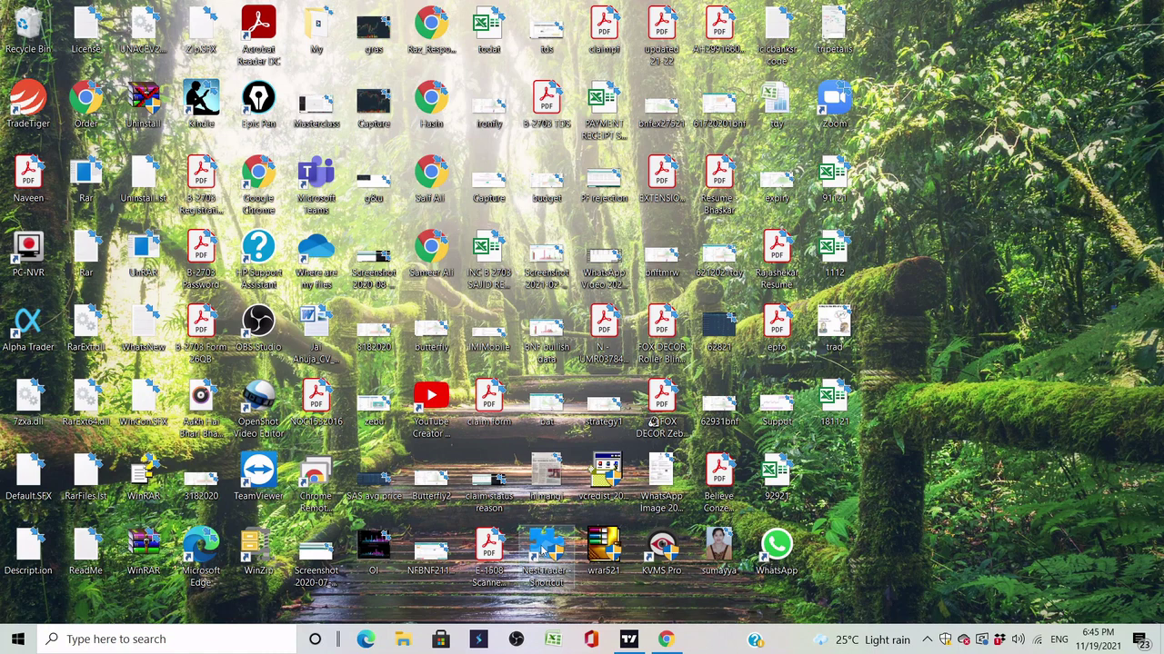
right_click(543, 552)
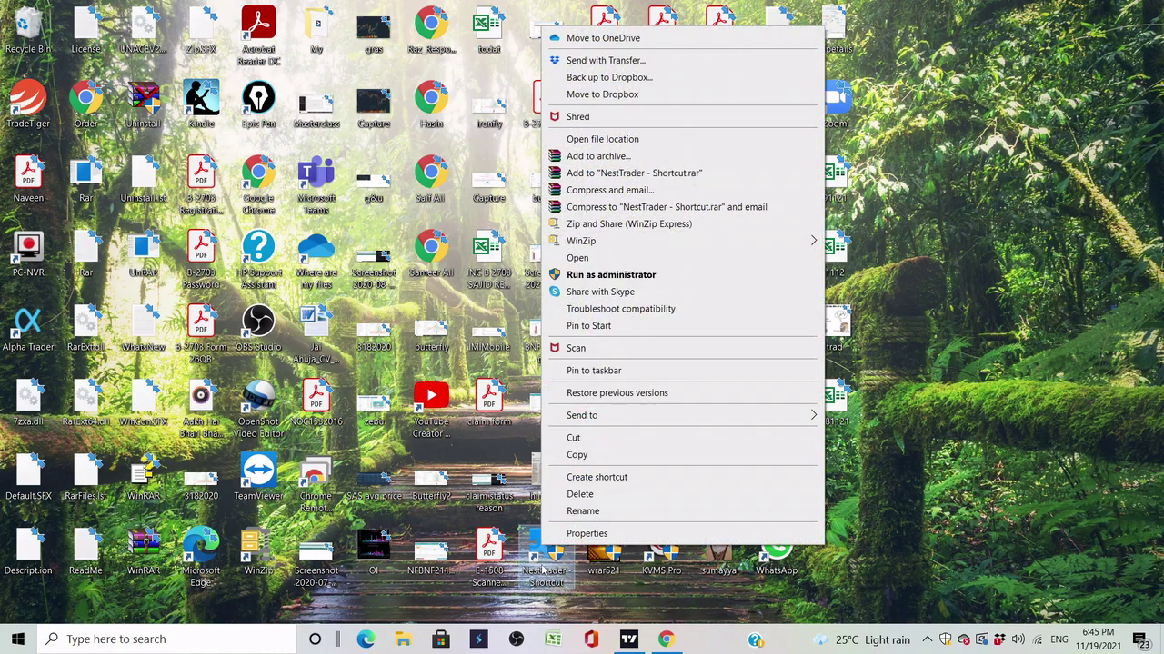
click(587, 535)
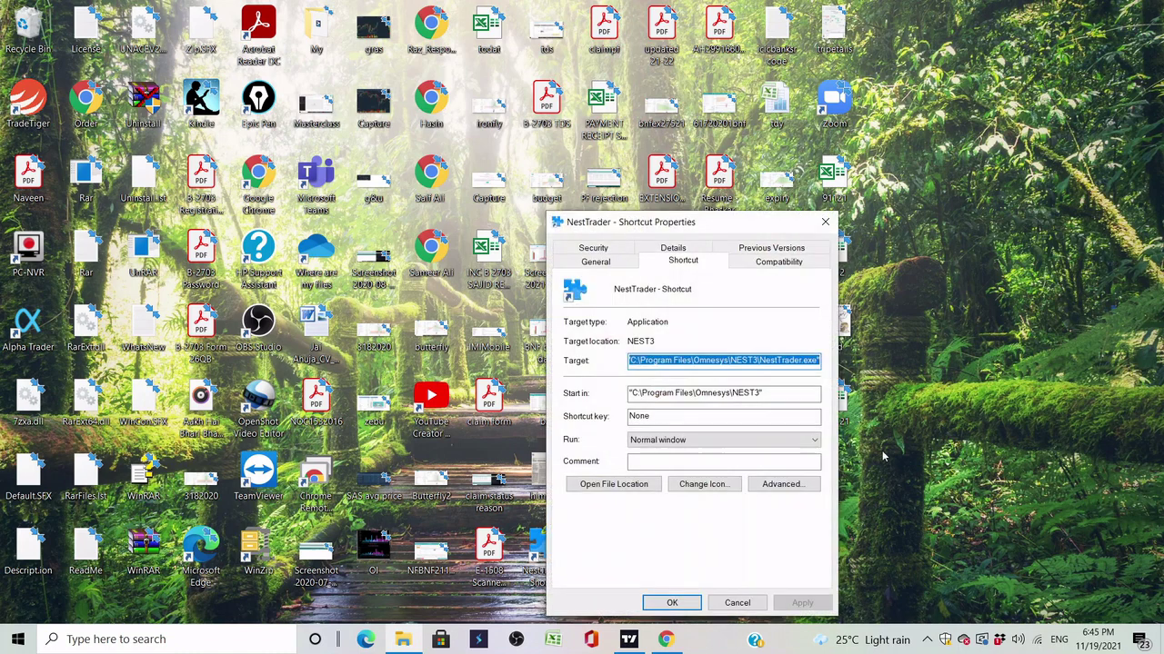
click(780, 262)
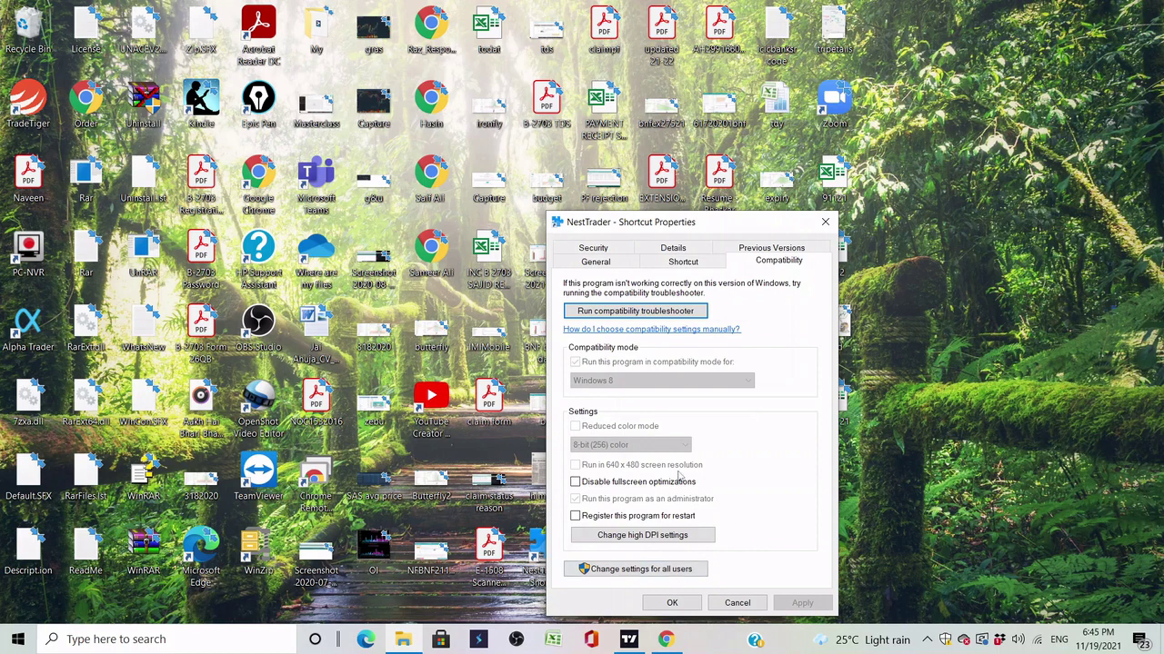
click(625, 575)
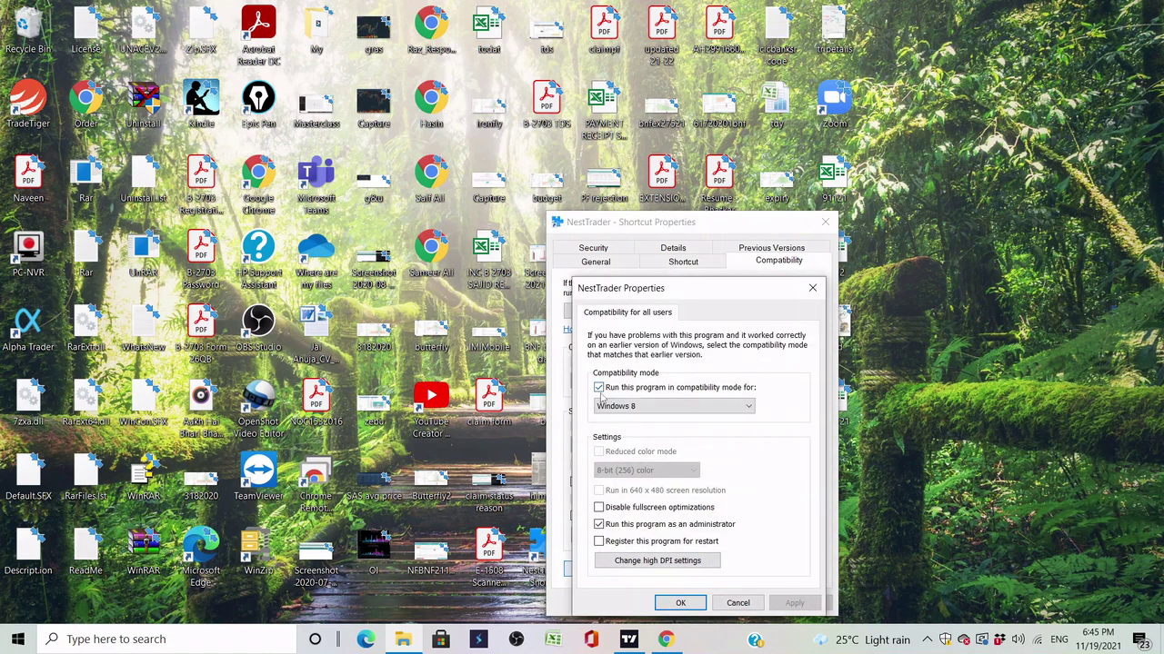
click(733, 407)
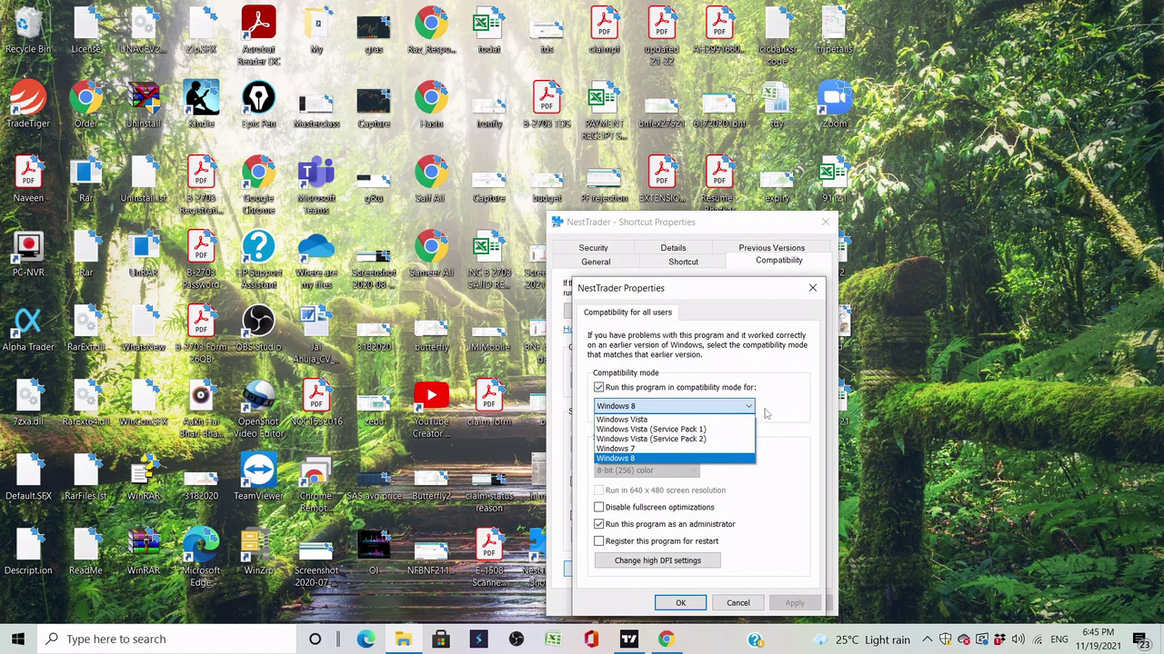
click(766, 415)
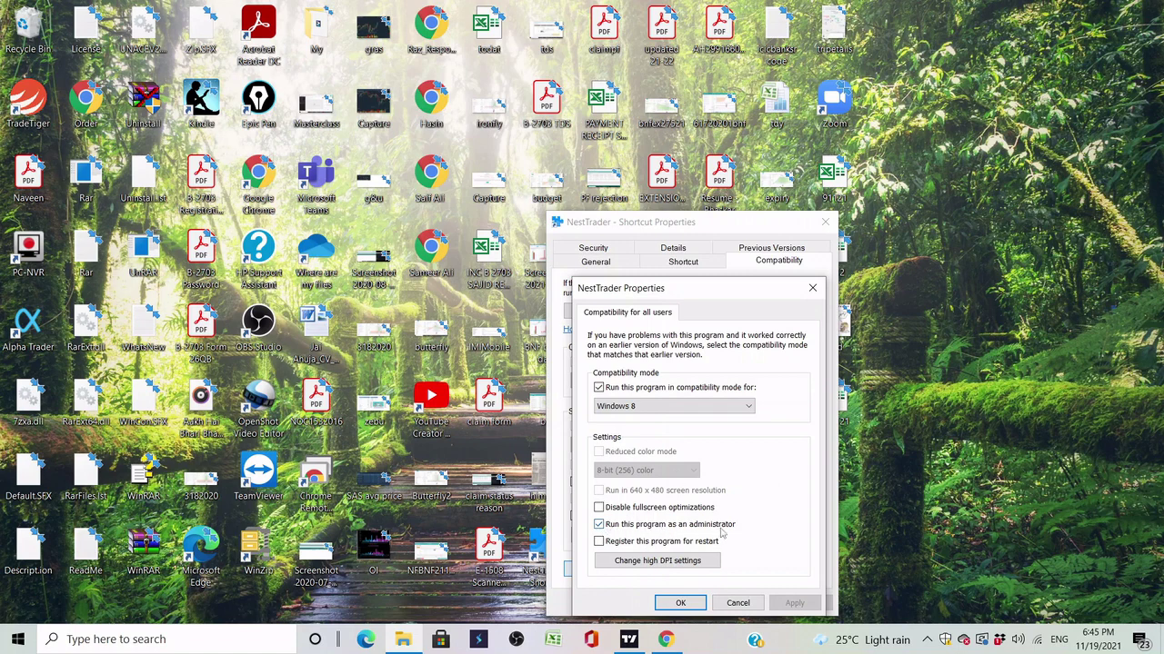
click(691, 606)
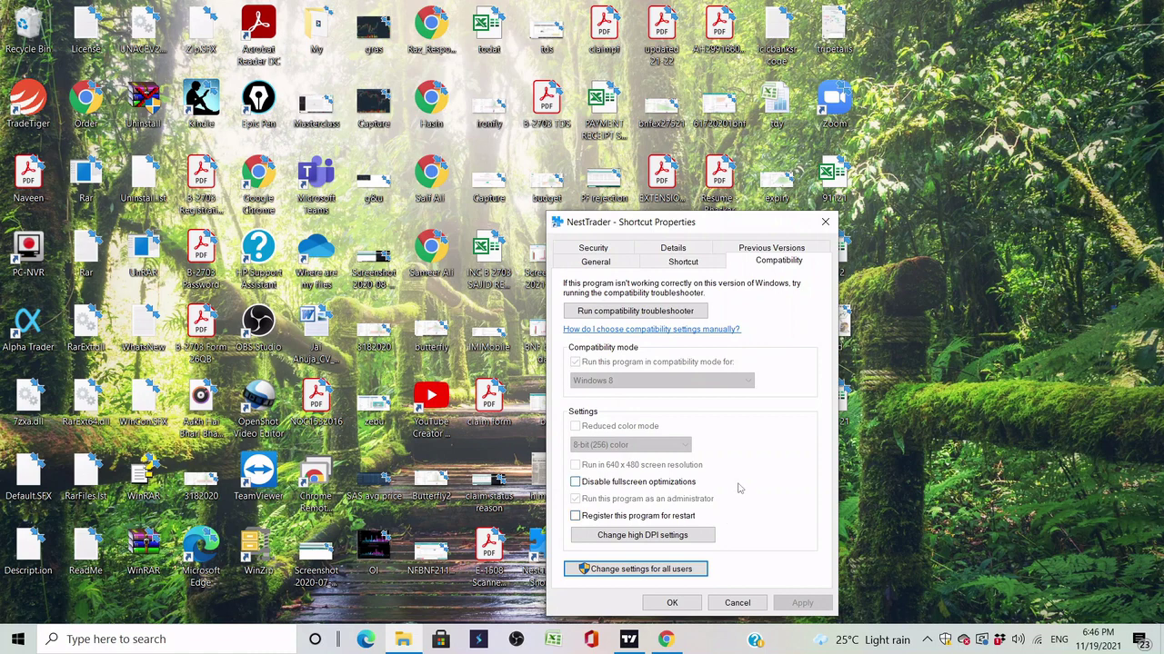
click(693, 603)
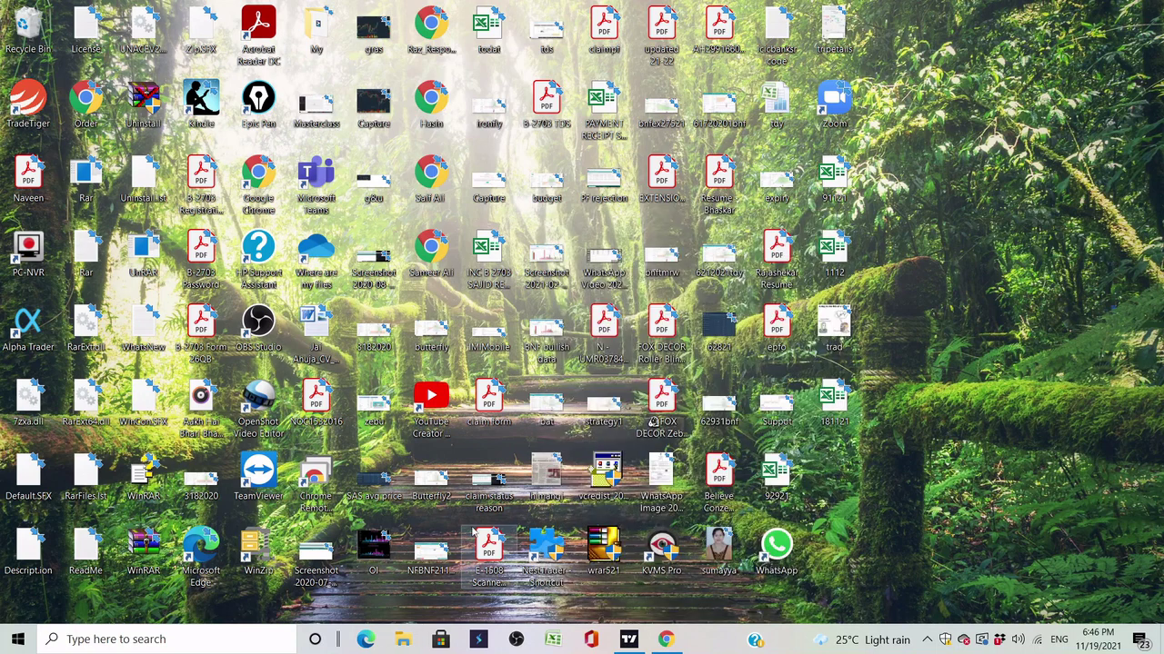
Launch NEST Trader from its desktop shortcut and refresh the desktop
click(554, 548)
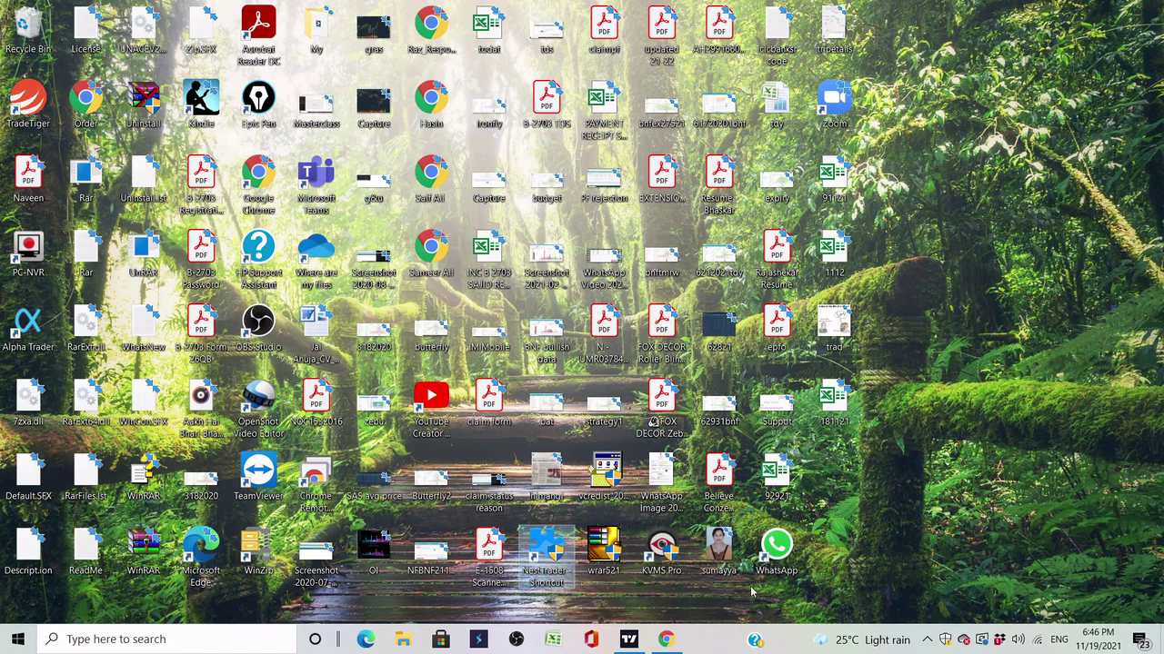
click(927, 640)
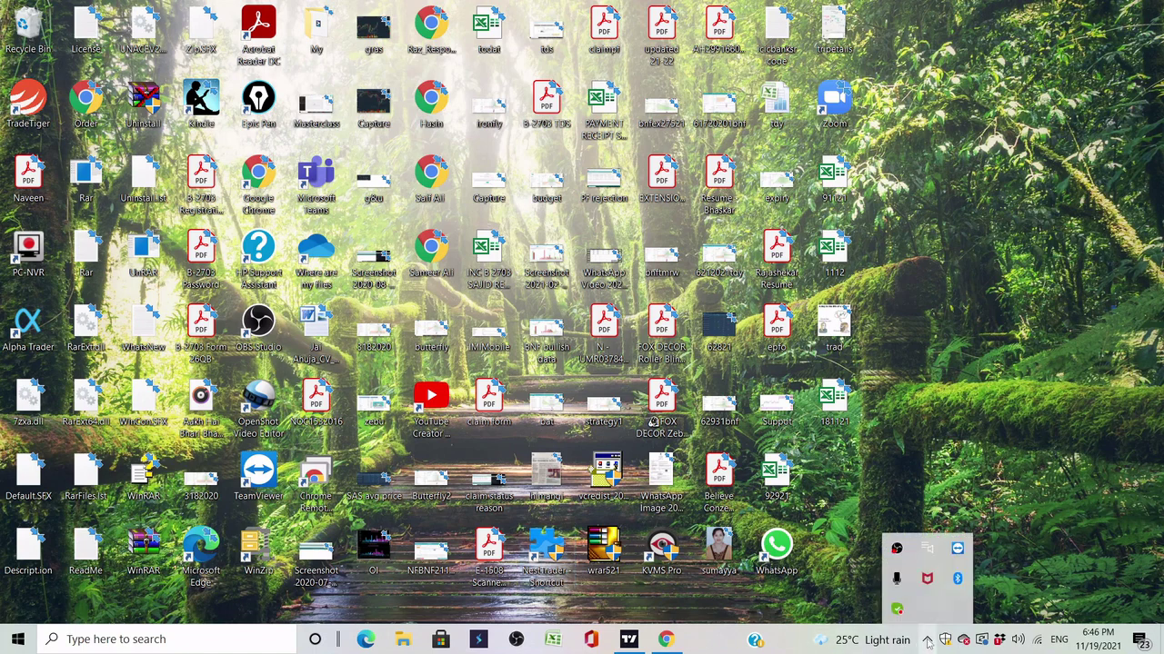
click(891, 501)
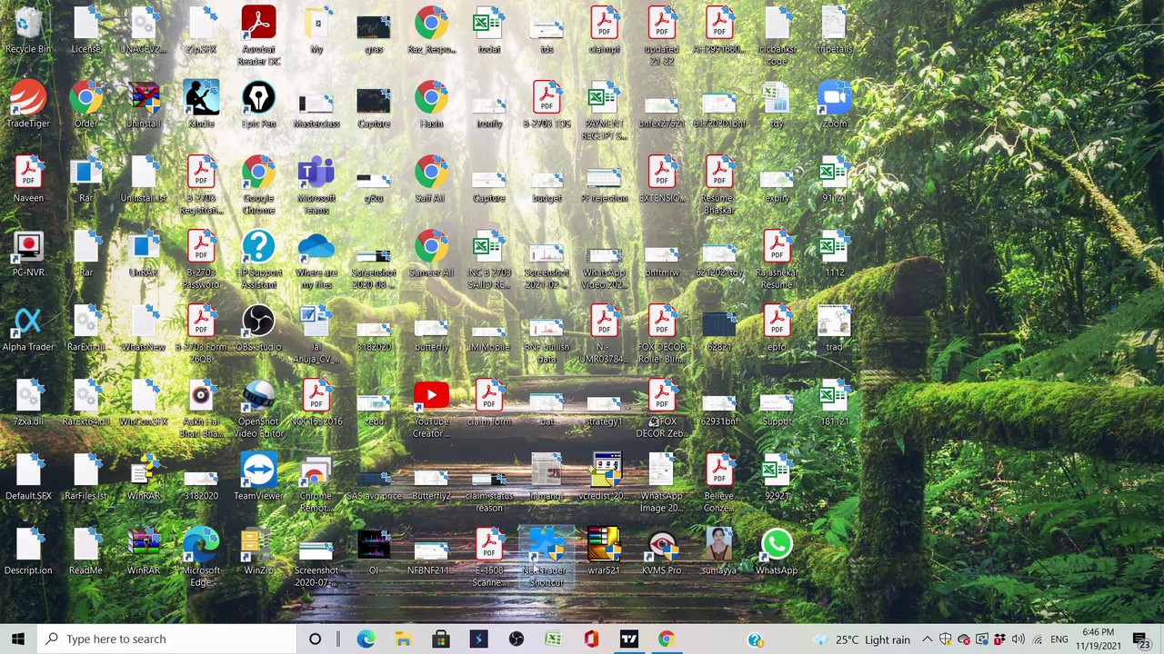
right_click(998, 505)
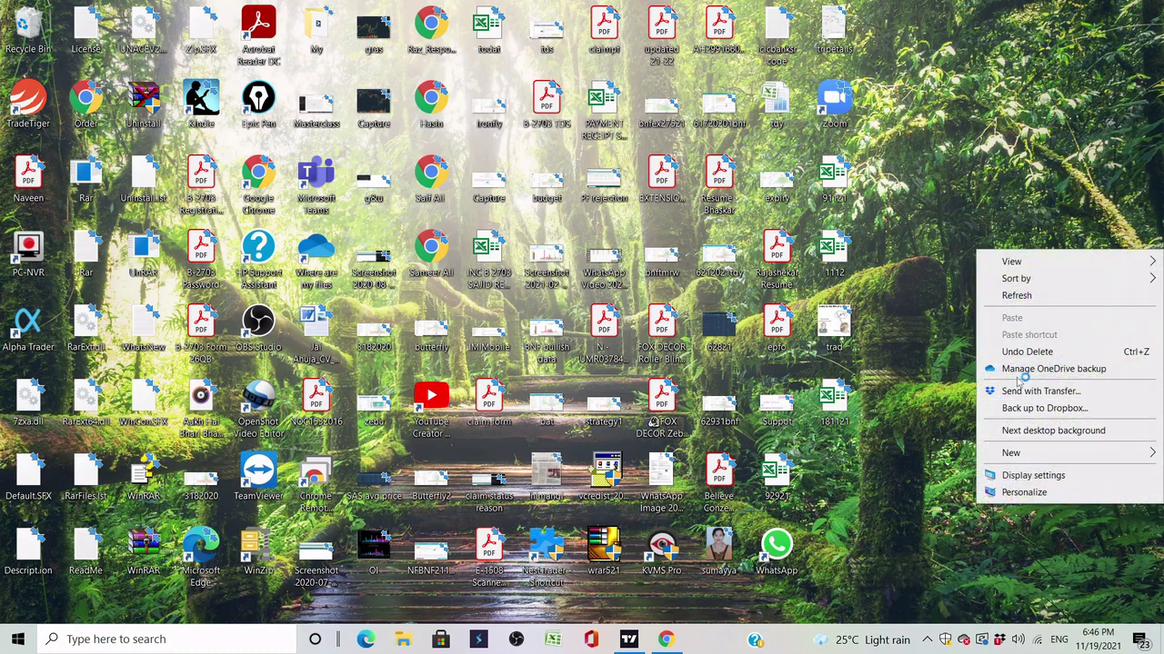
click(1016, 296)
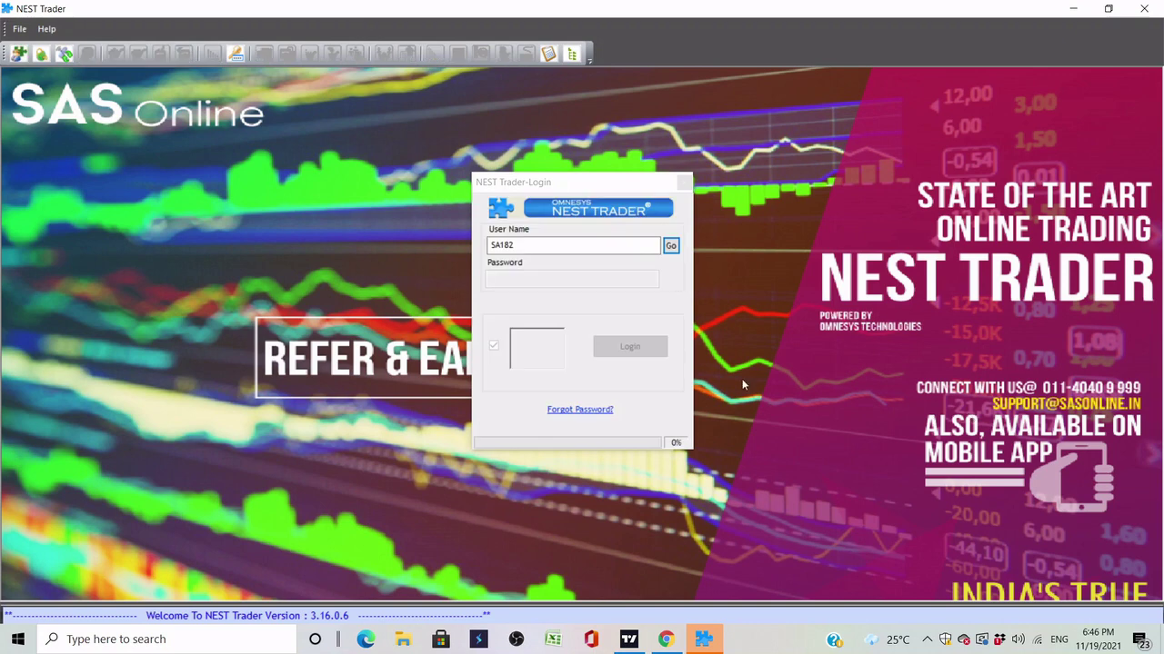
Submit the prefilled user name in the NEST Trader login and sign in with the account password
click(675, 247)
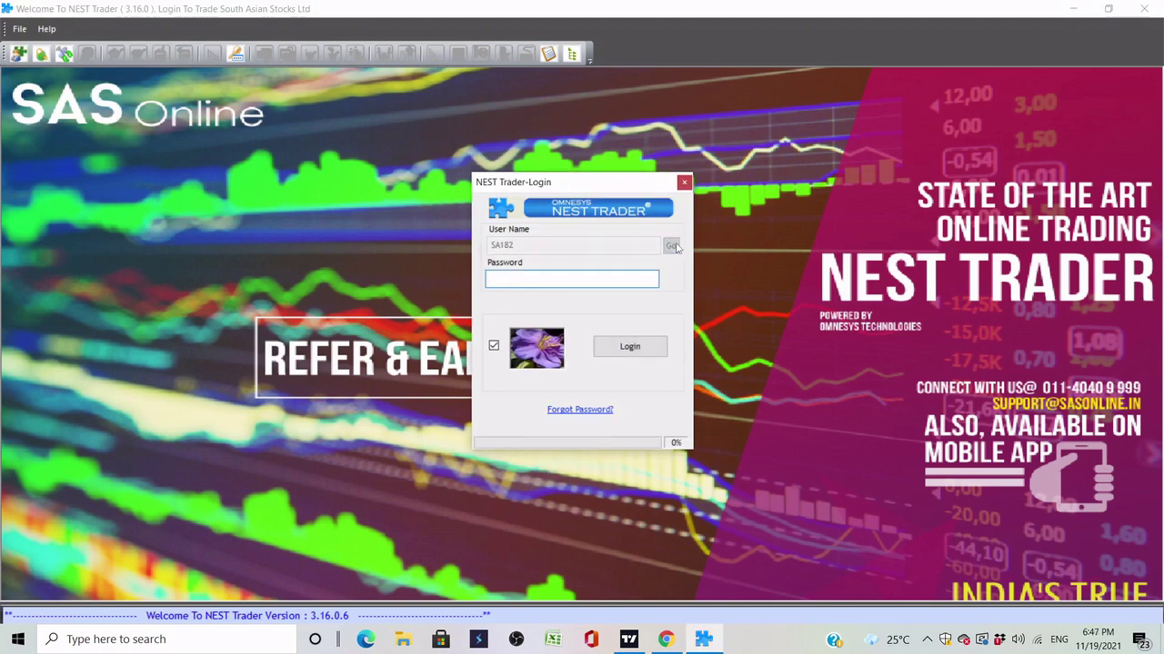
text(•••)
key(BackSpace)
key(BackSpace)
key(BackSpace)
text(******)
key(Return)
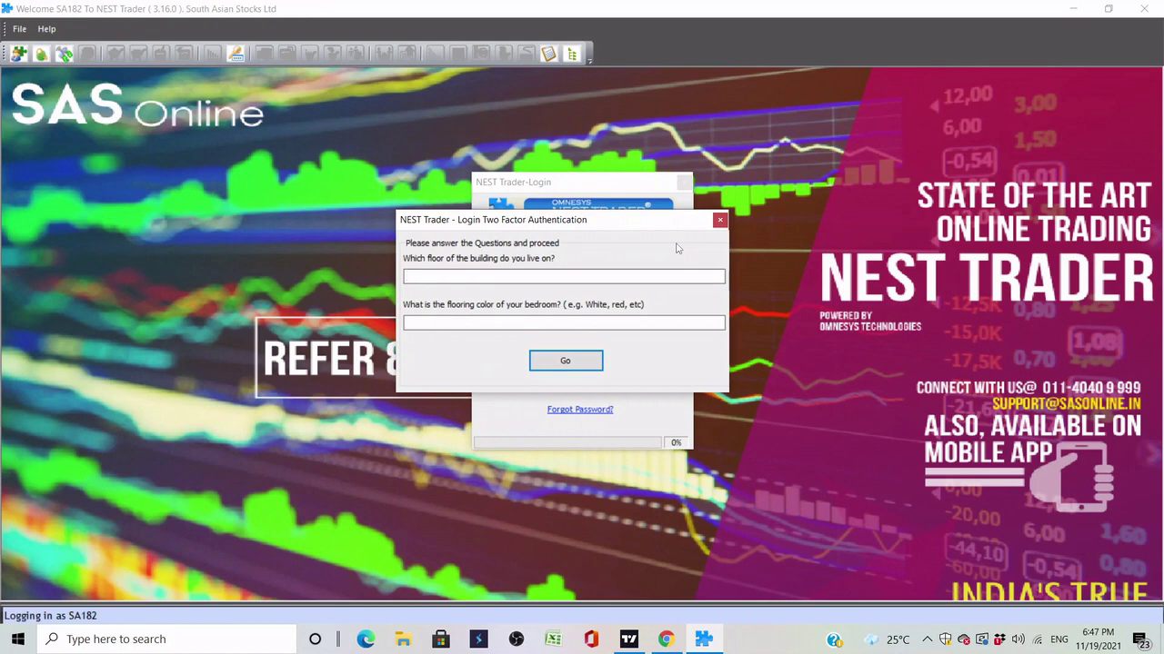
Submit the answers to both two-factor security questions and acknowledge the deleted nest files notice
text(*)
click(583, 321)
text(*)
click(586, 360)
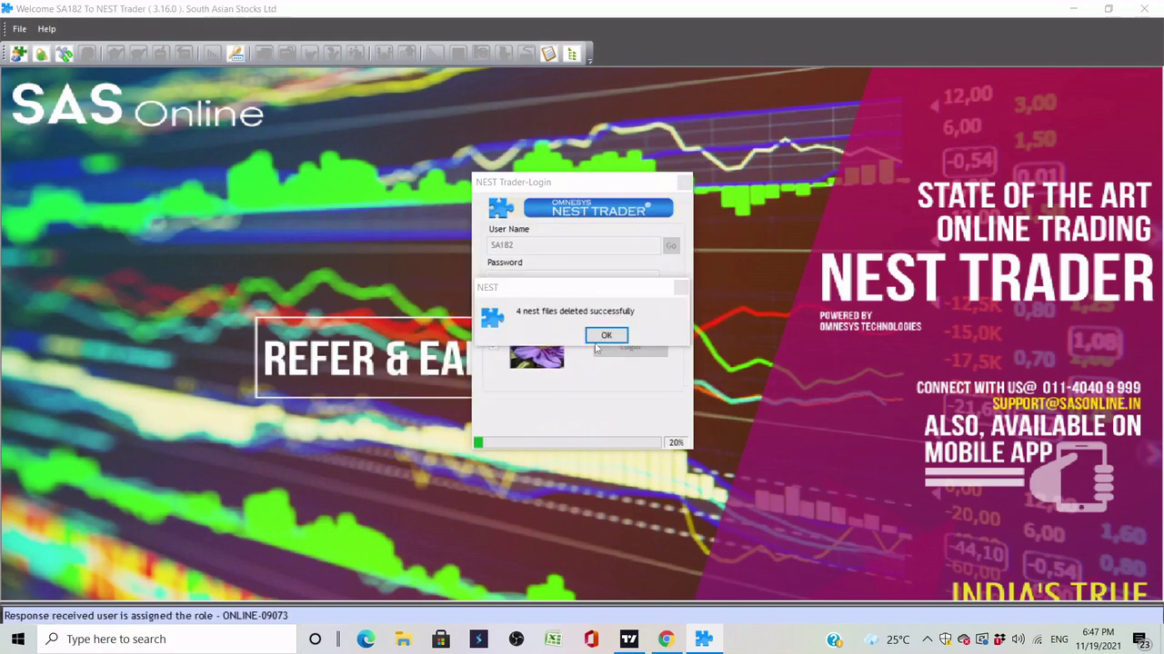
click(604, 336)
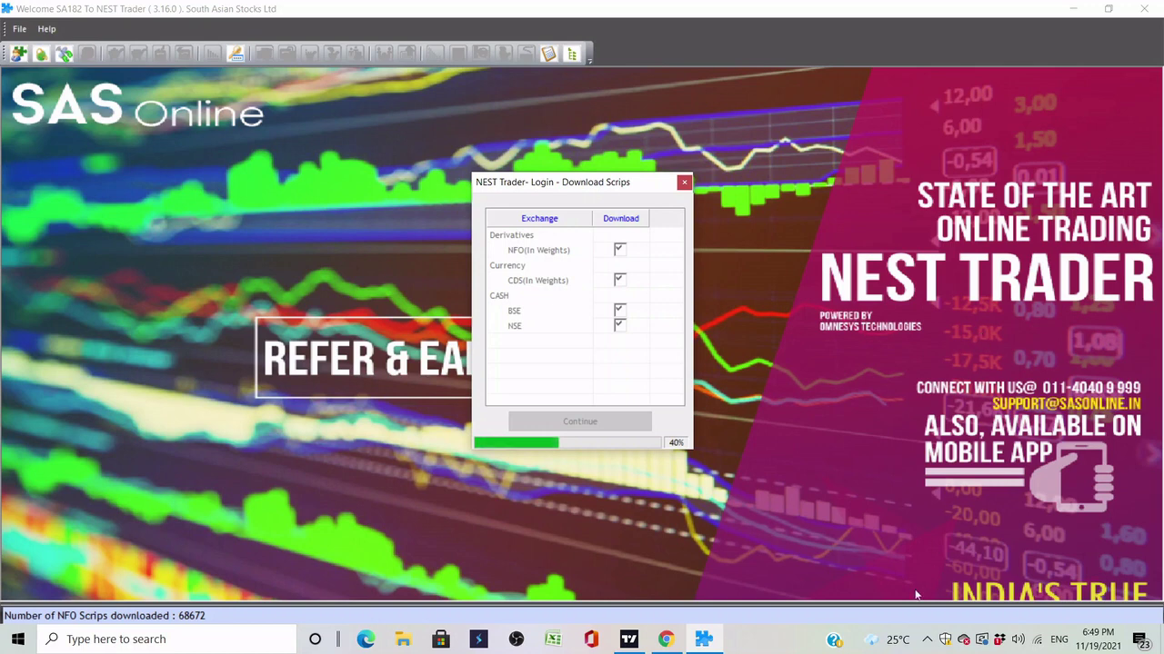
Dismiss the remaining login notices and close the Net Position window to clear the market watch
click(928, 640)
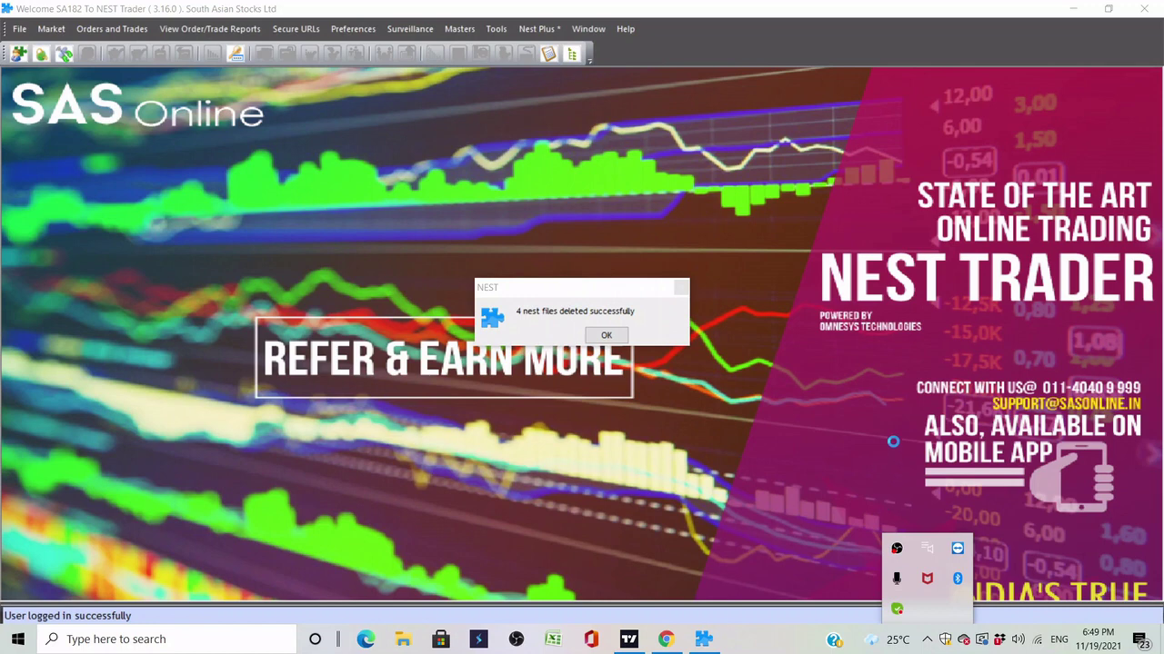
key(Return)
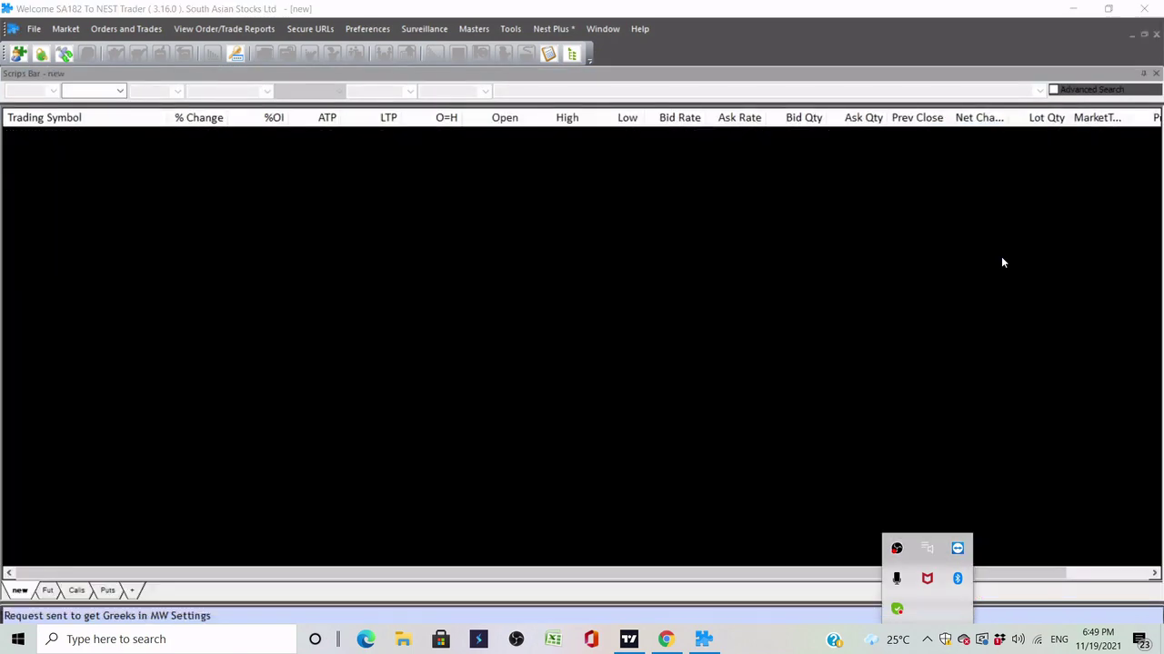
click(609, 336)
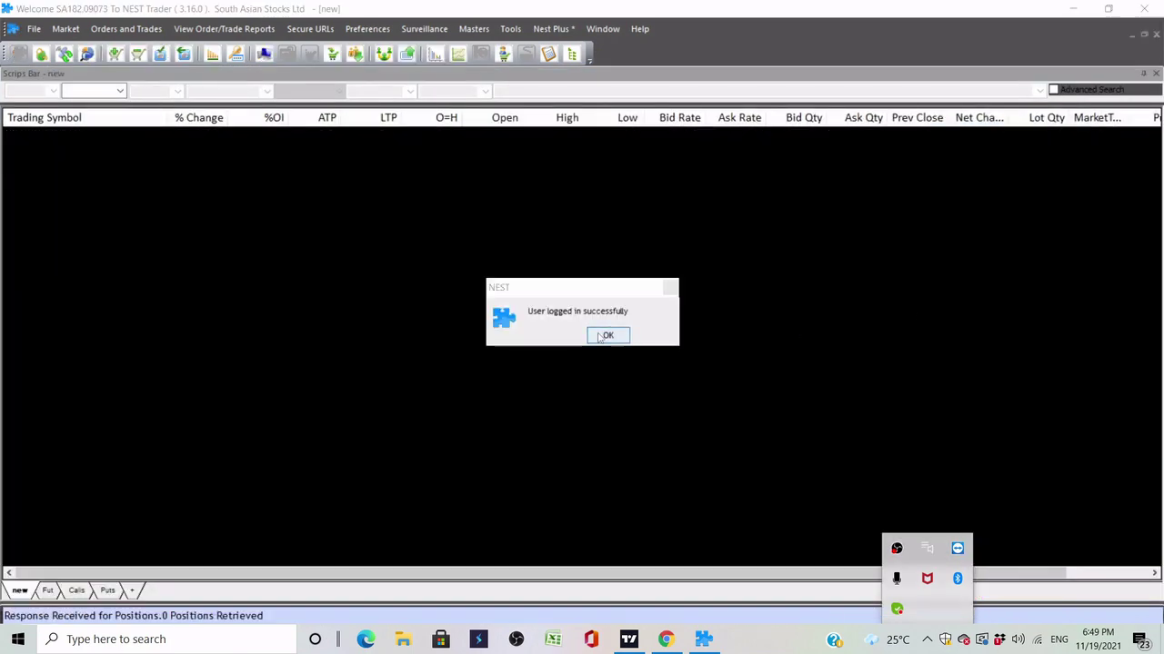
click(1036, 295)
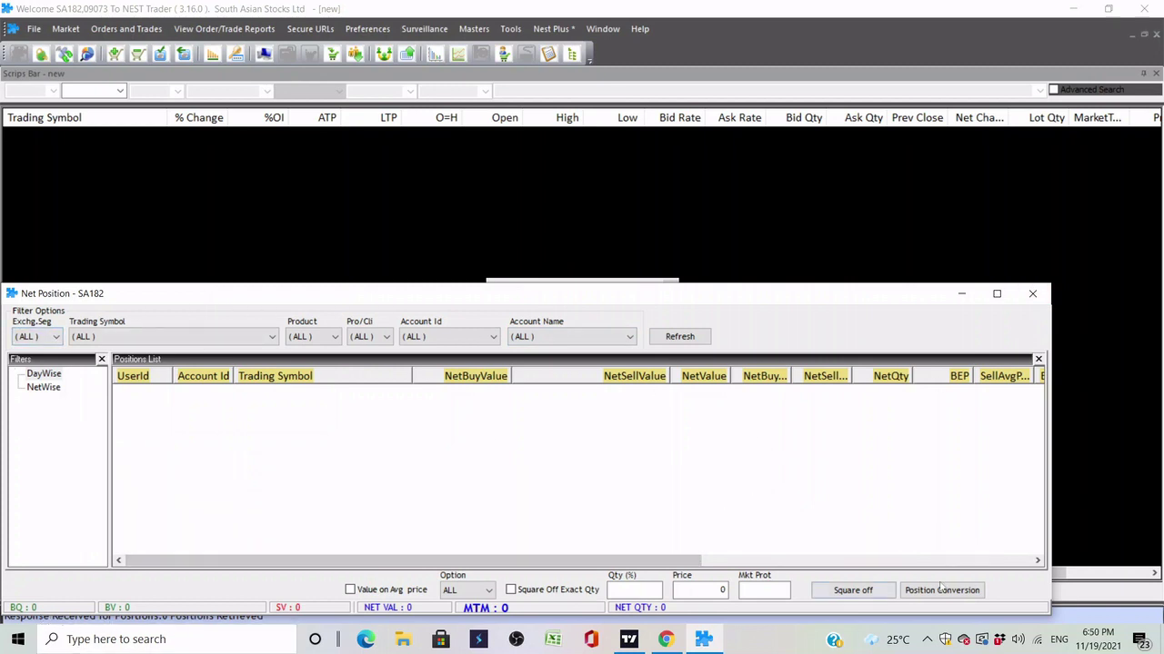
drag(769, 300, 826, 285)
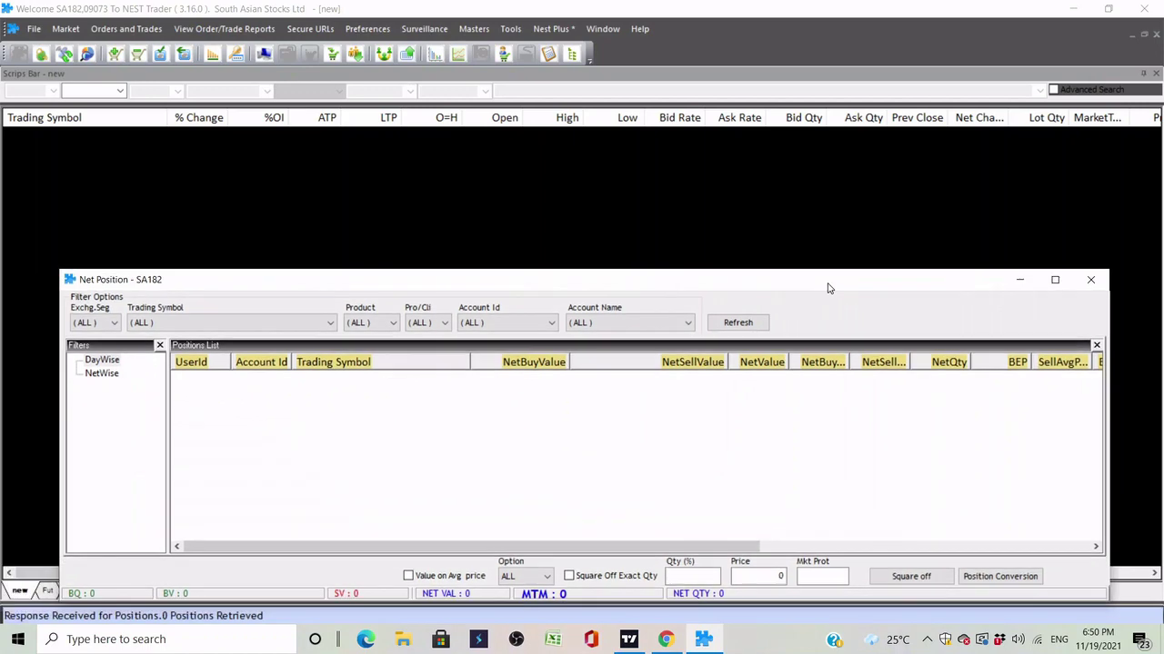
click(1090, 279)
click(617, 338)
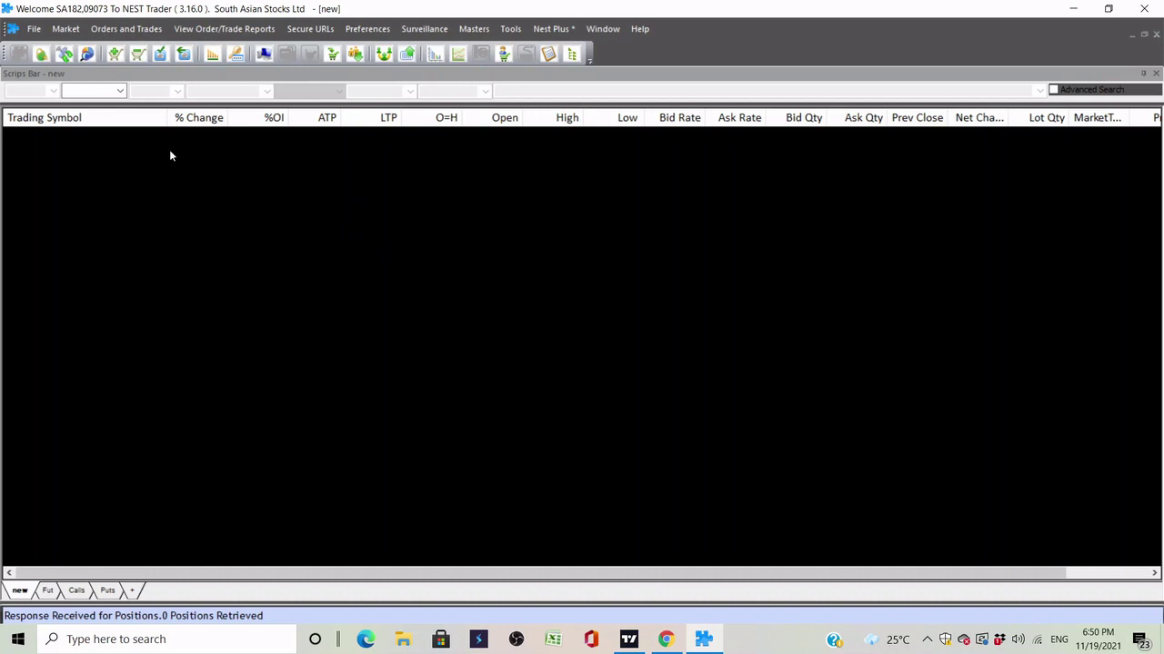
click(34, 28)
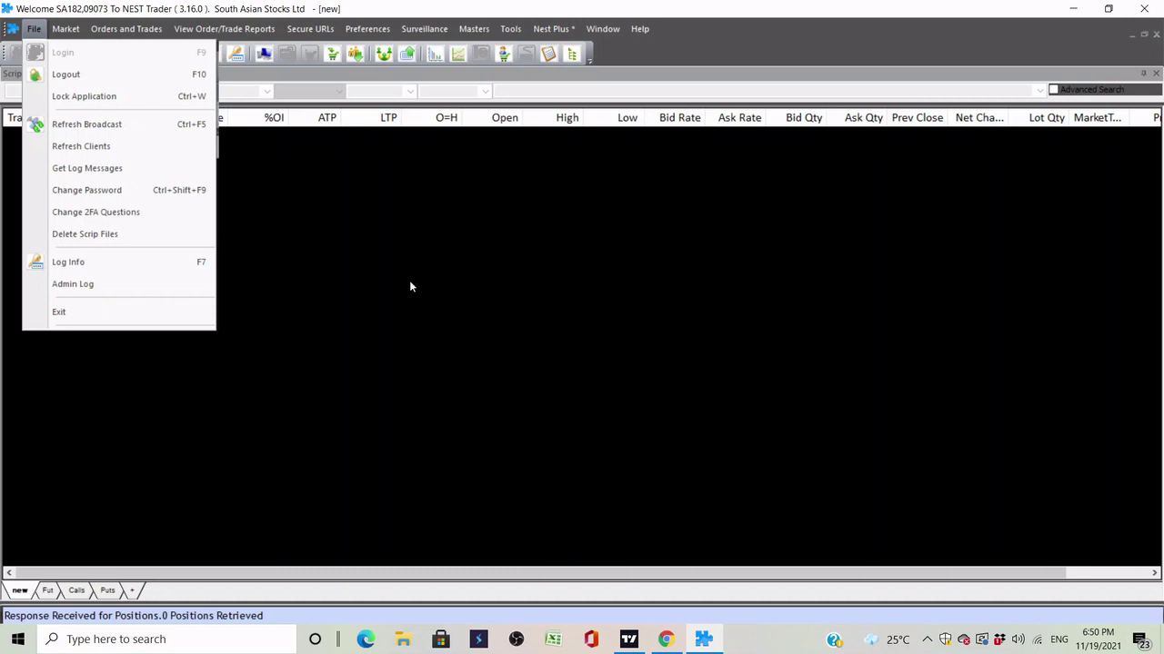
click(434, 191)
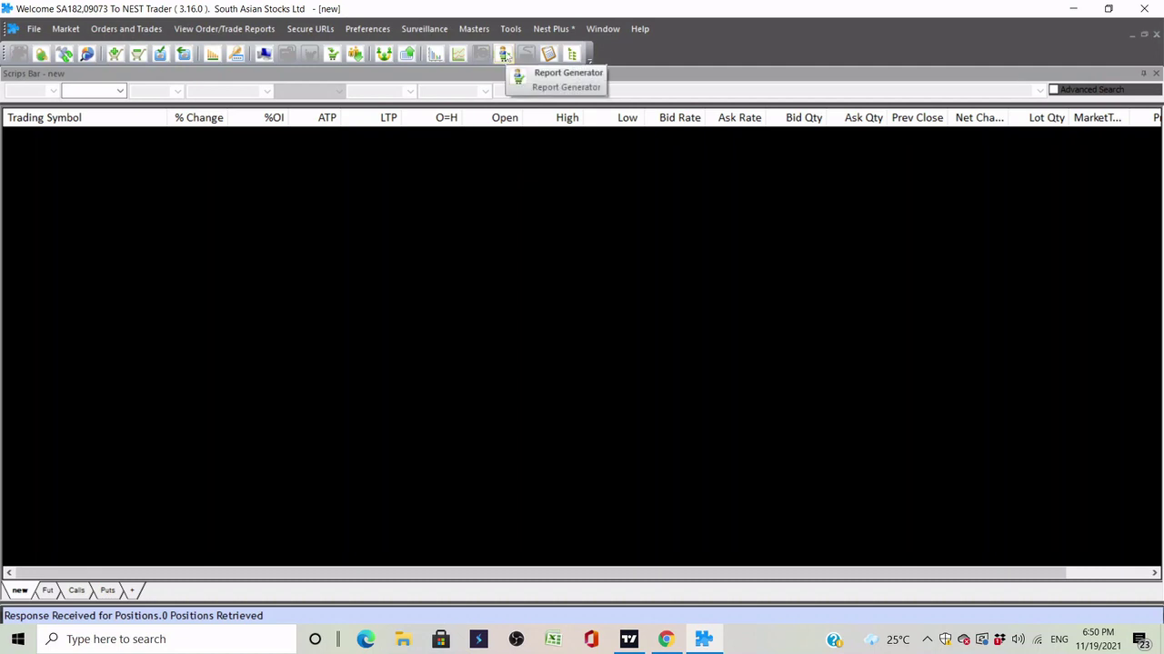
click(98, 33)
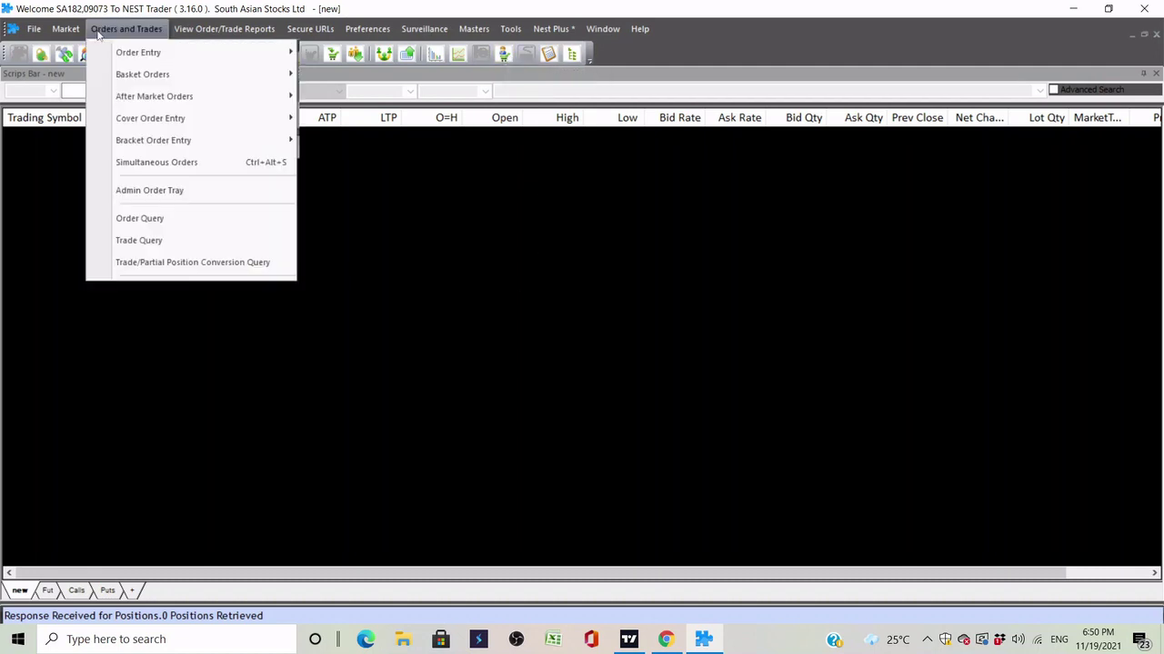
click(98, 33)
click(66, 28)
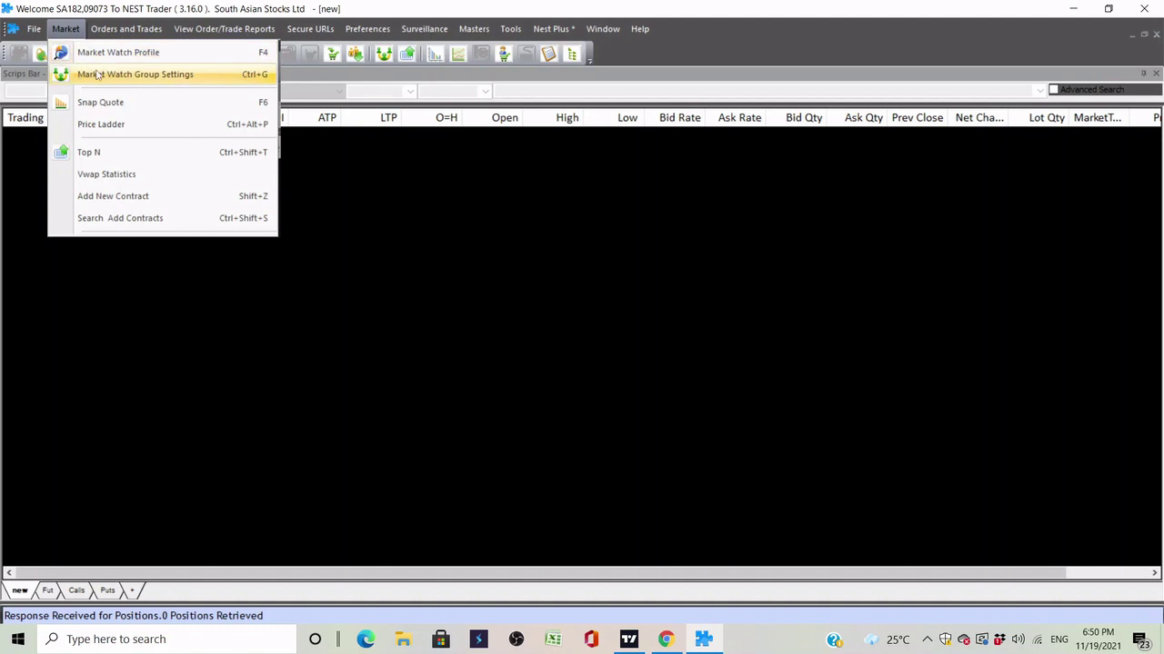
click(378, 390)
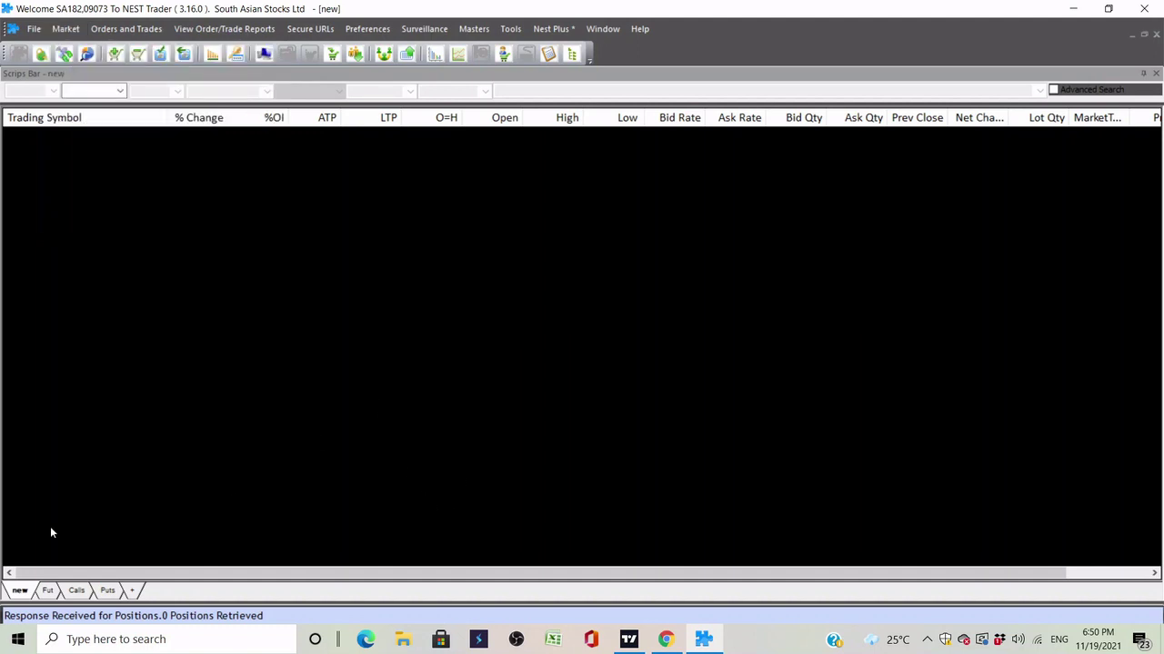
View the Fut market watch, then switch to Calls and set its scrip exchange to NFO and instrument to OPTIDX
click(48, 591)
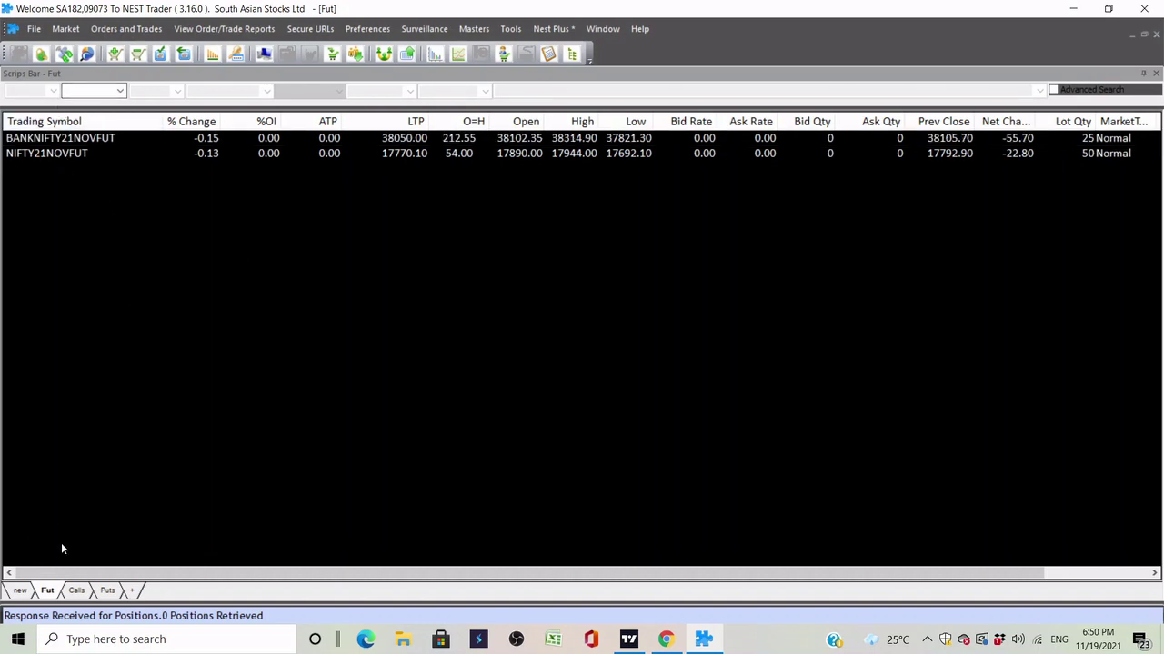
click(78, 591)
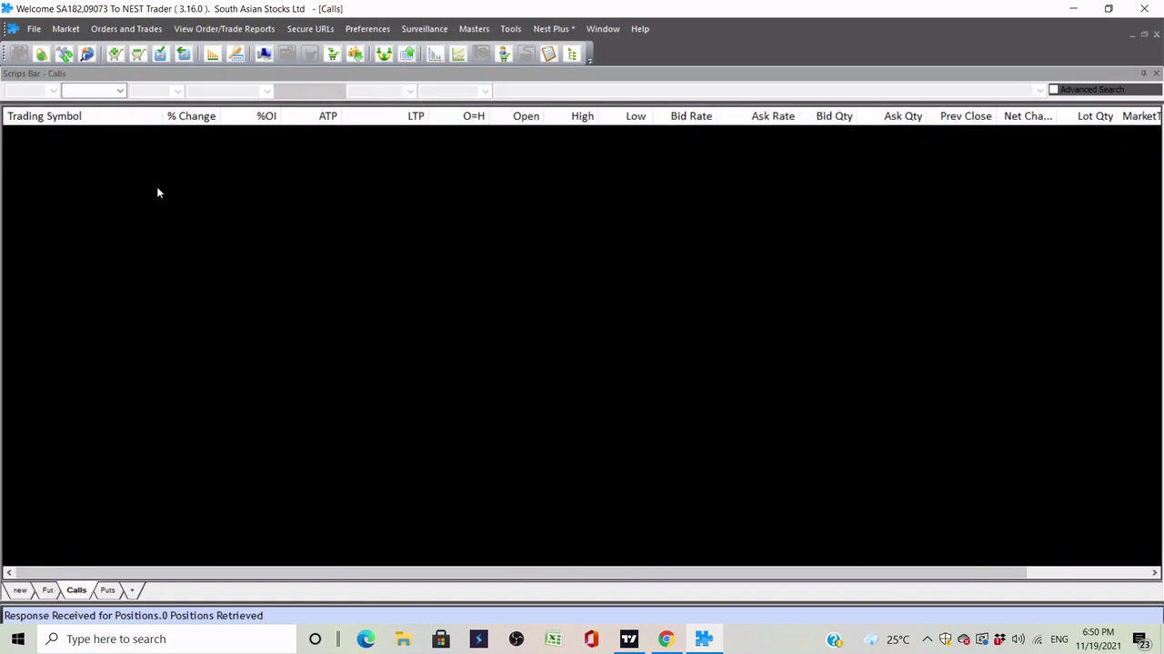
click(109, 91)
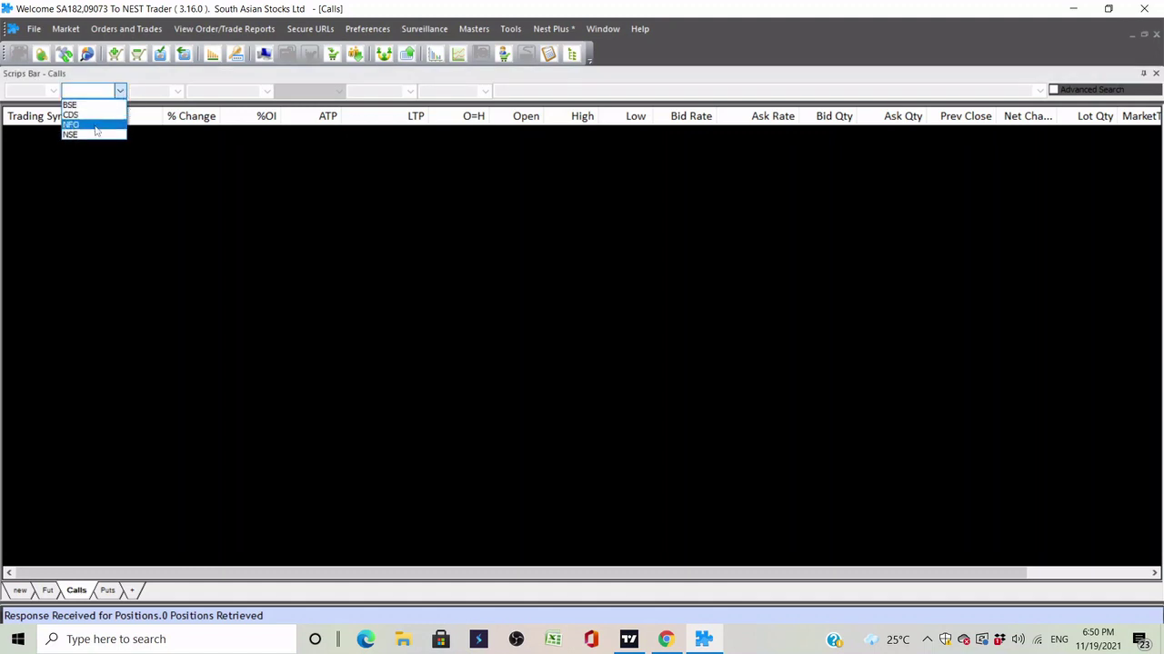
click(95, 126)
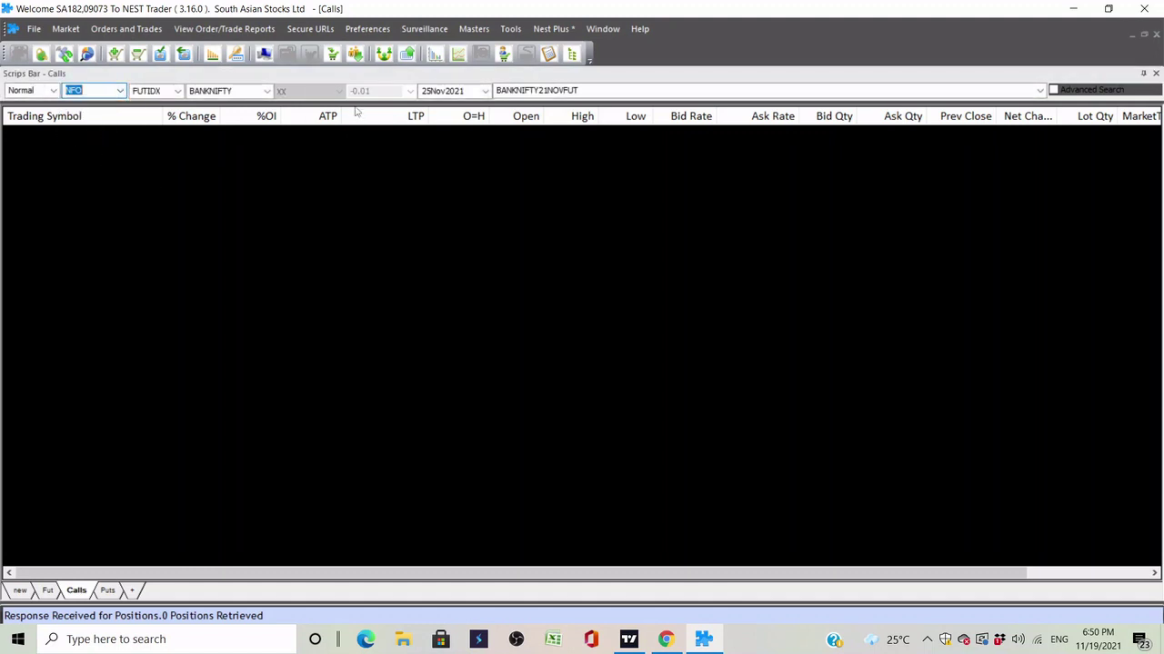
click(171, 91)
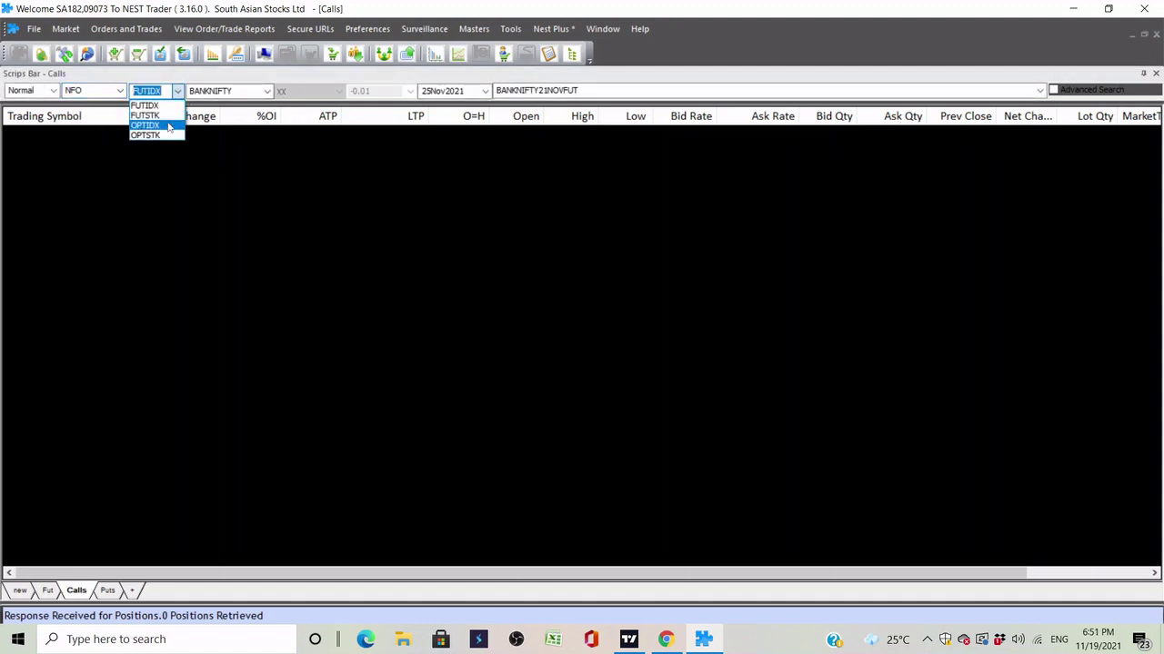
click(169, 126)
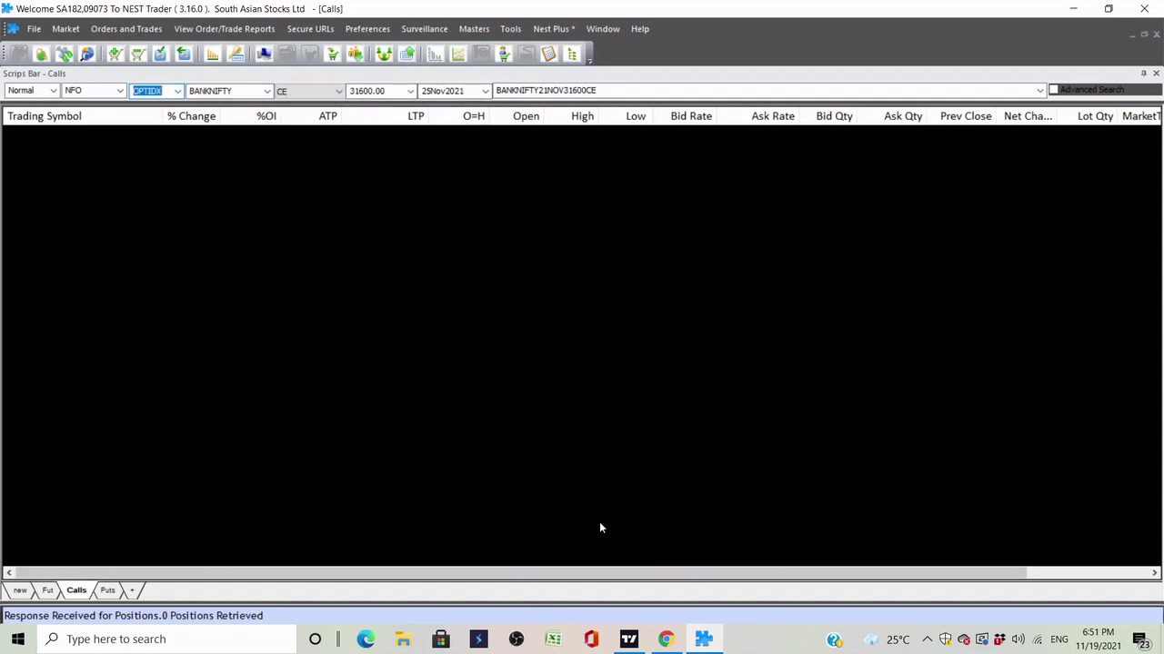
Switch to Chrome, open nseindia.com/option-chain in a new tab, and dismiss the OBS Studio notification
click(663, 638)
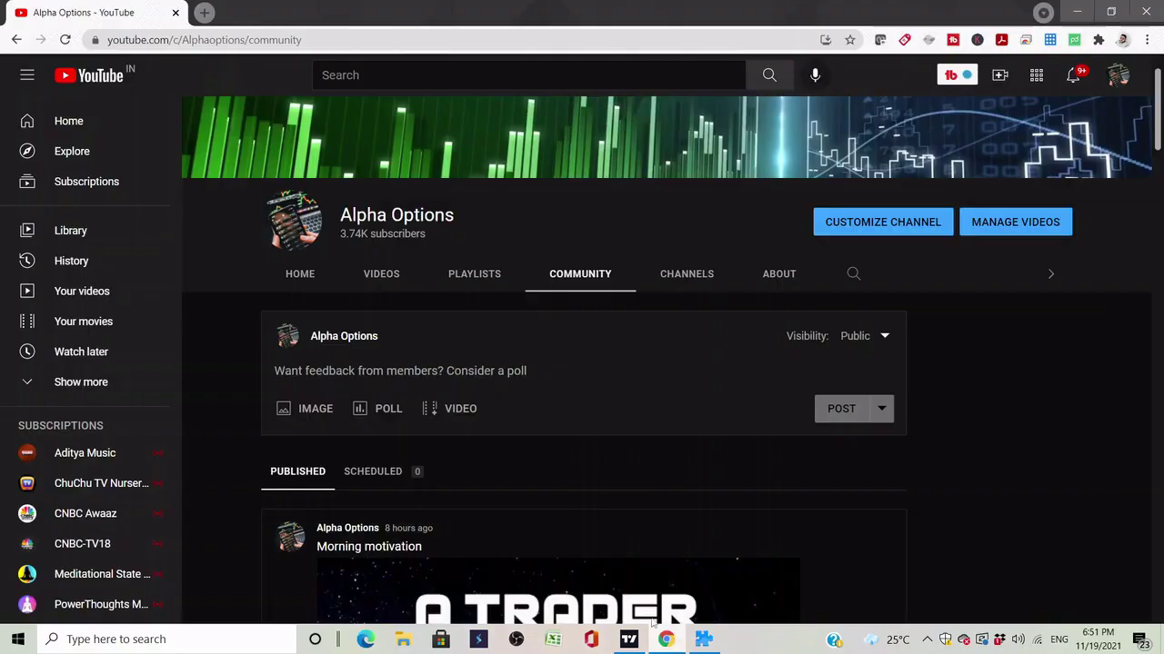
click(205, 12)
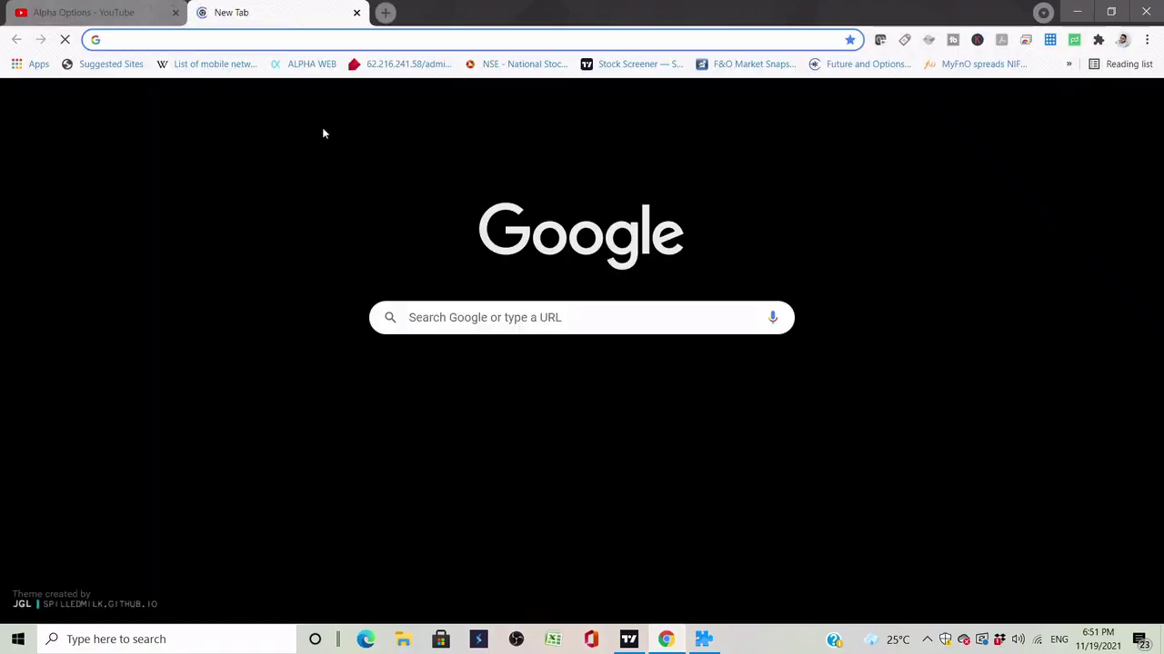
text(nseindia.com/option-chain)
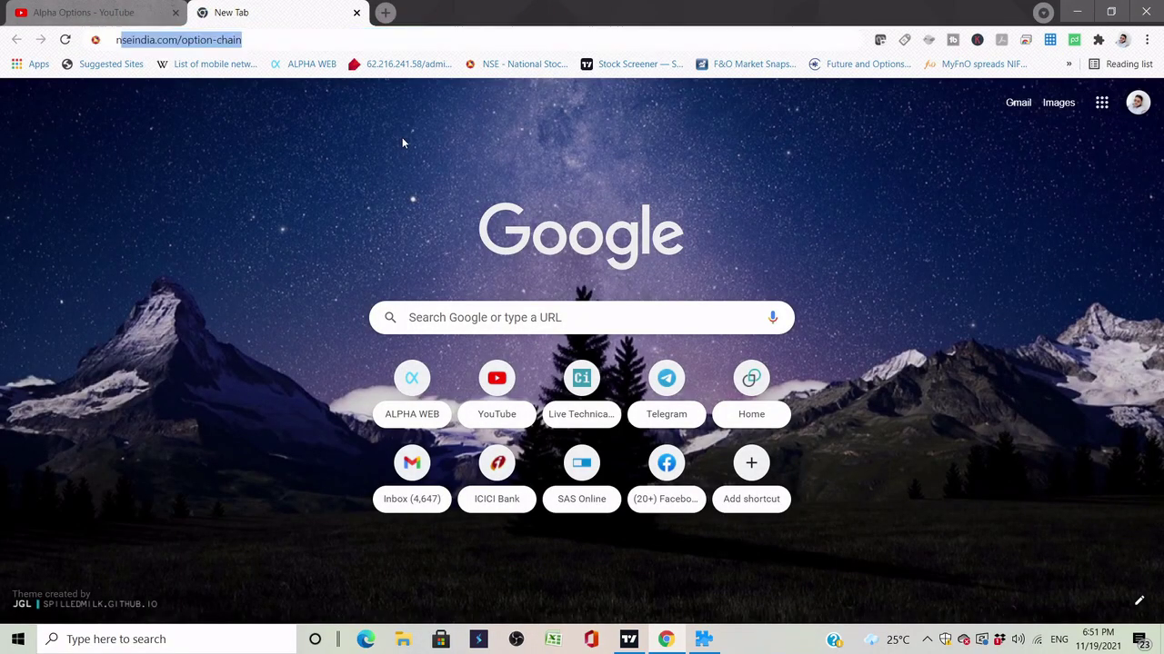
key(Return)
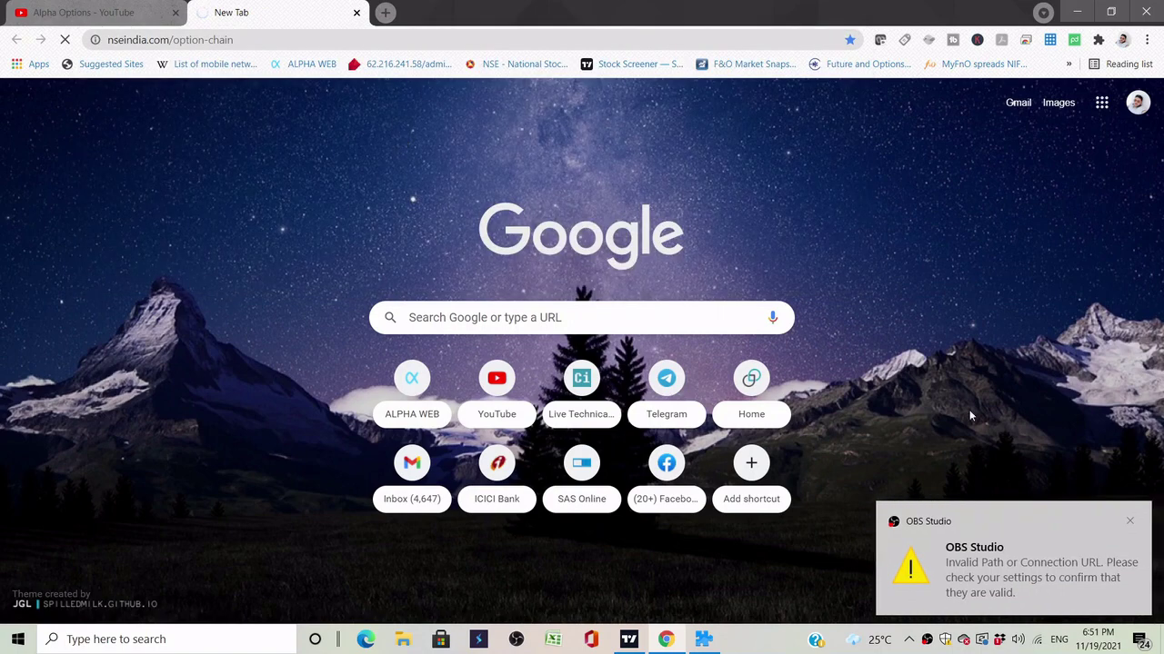
click(1134, 524)
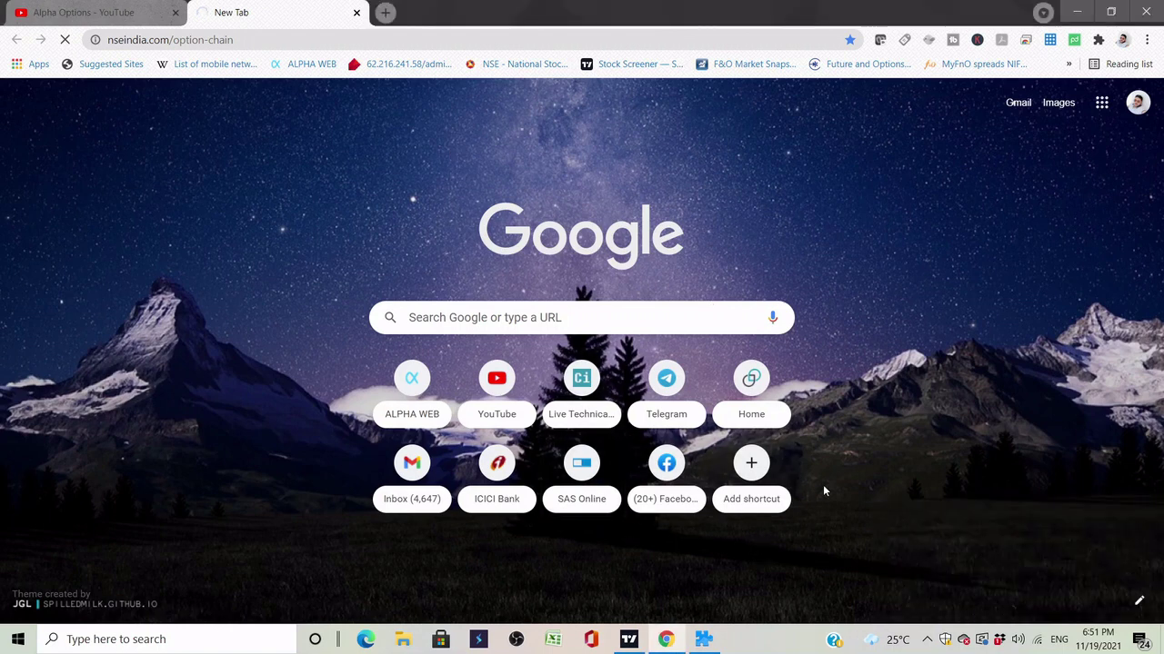
mouse_move(666, 641)
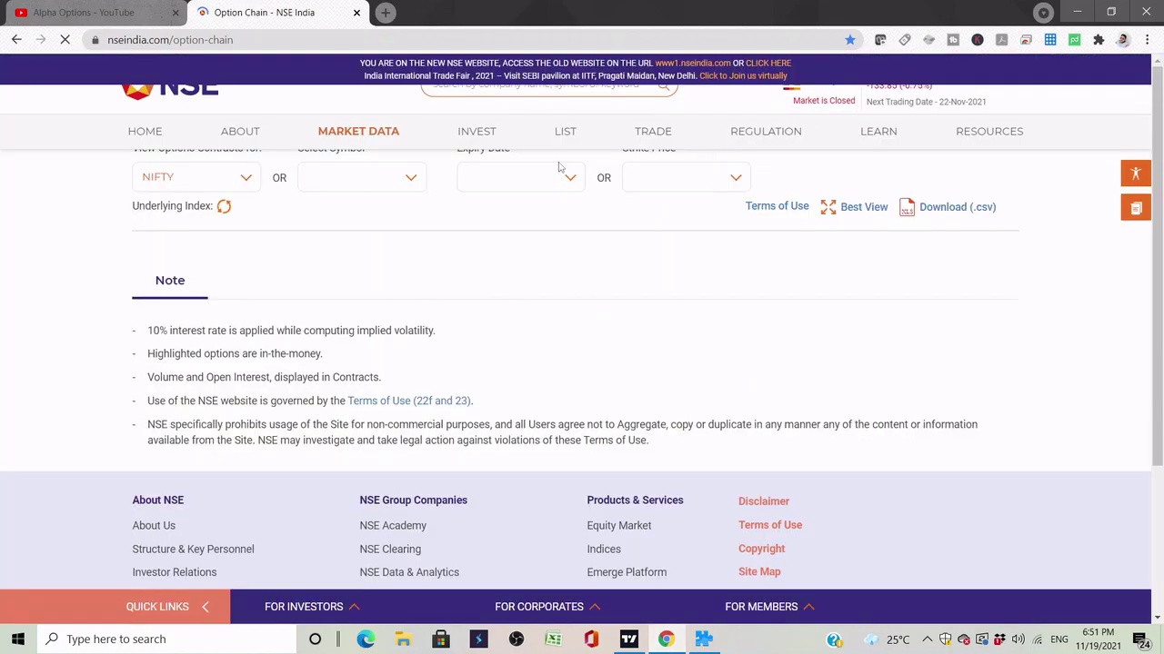
Show the BANKNIFTY option chain for the 25-Nov-2021 expiry and examine the strikes around the underlying index level
click(247, 306)
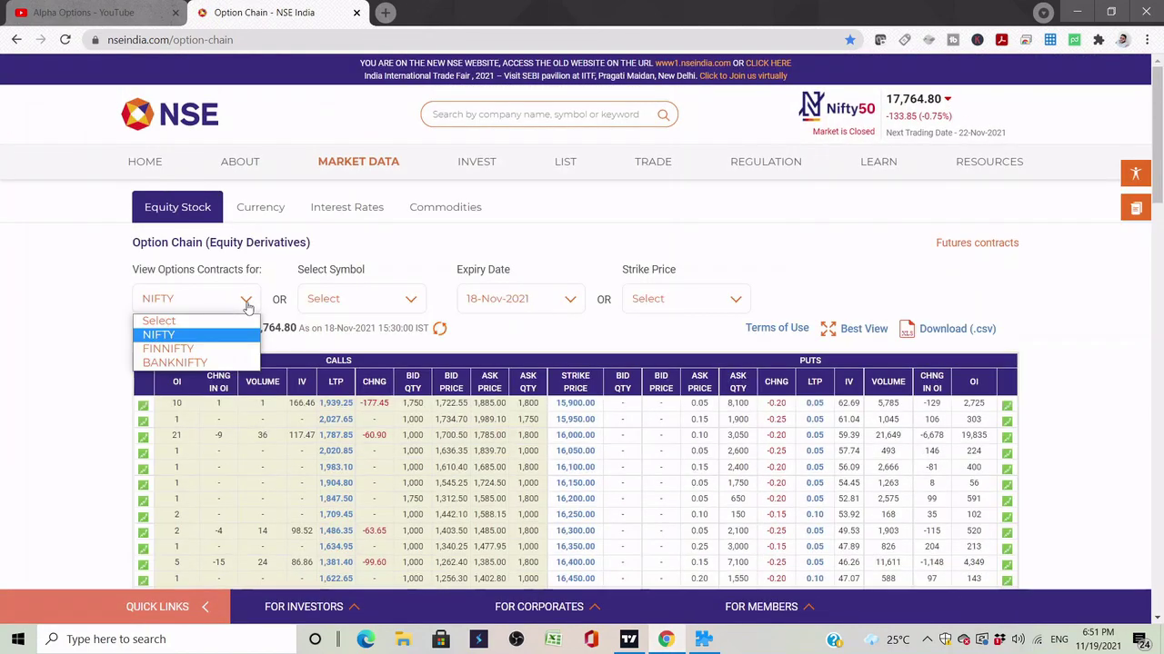
click(188, 364)
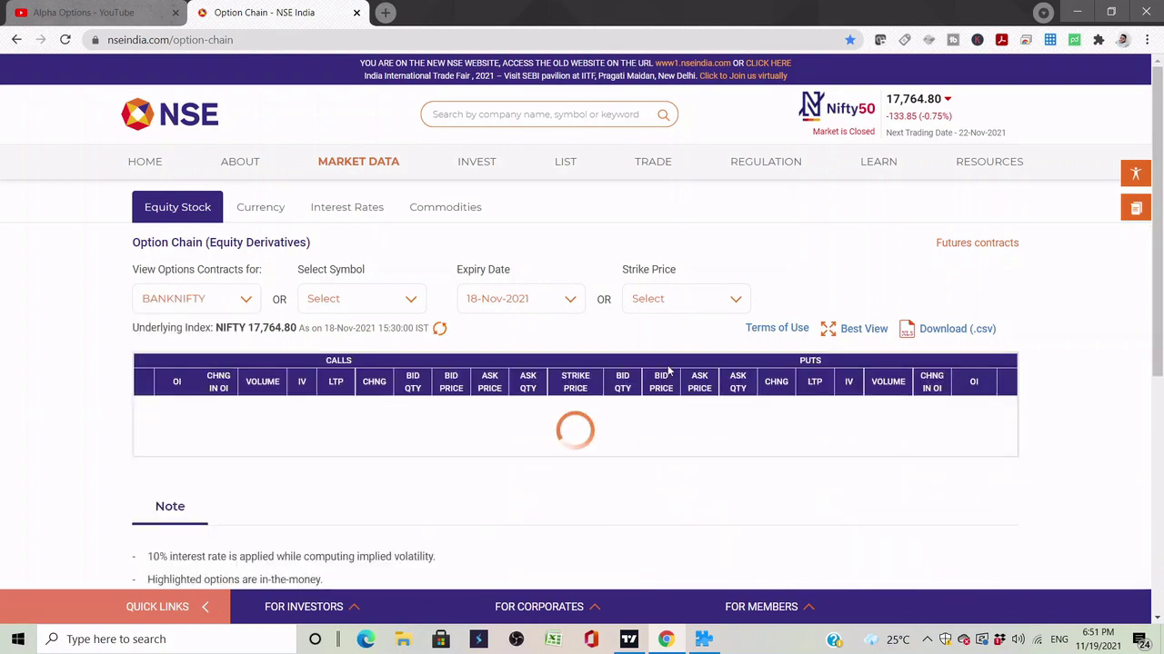
click(564, 306)
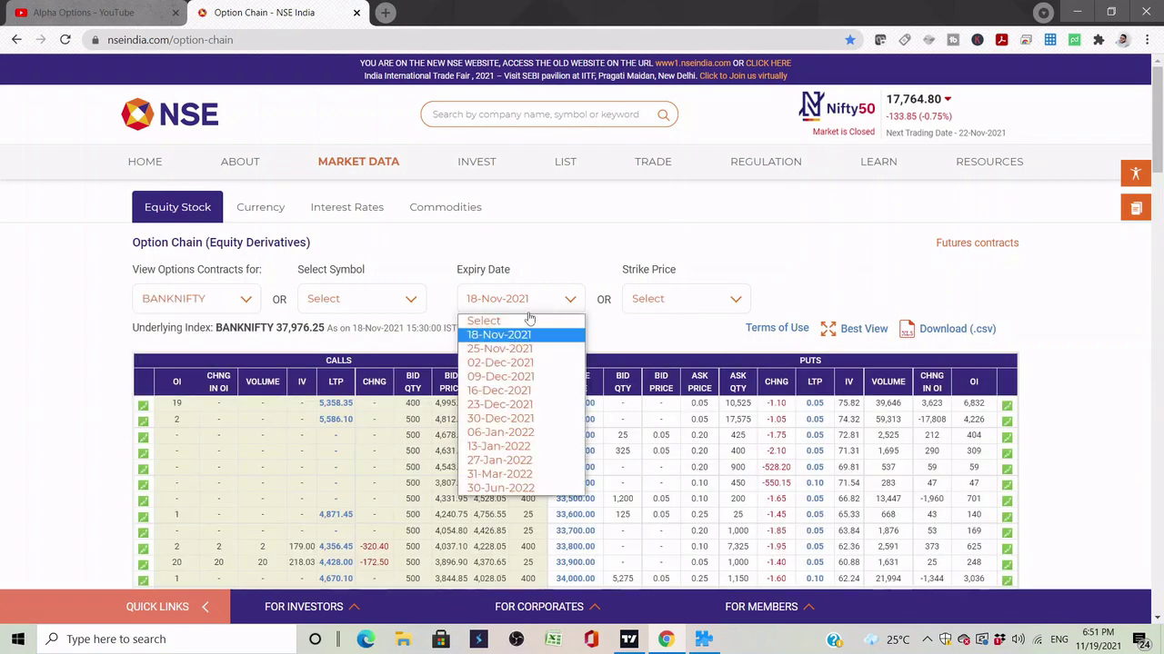
click(495, 349)
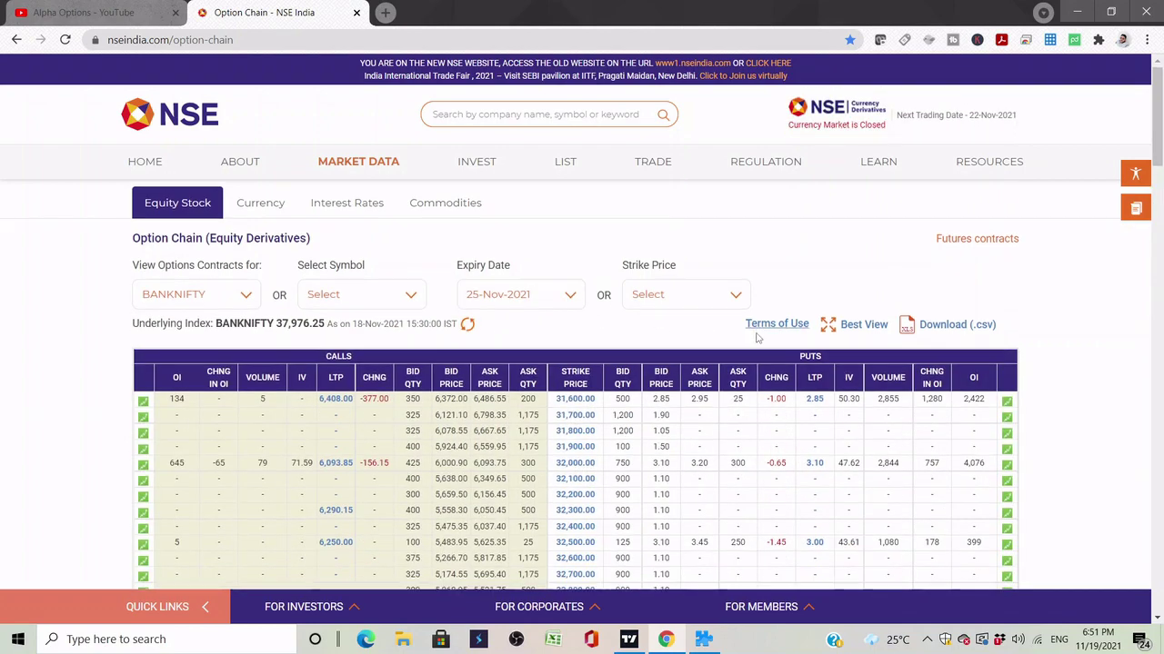
scroll(757, 338, down, 8)
scroll(757, 339, down, 3)
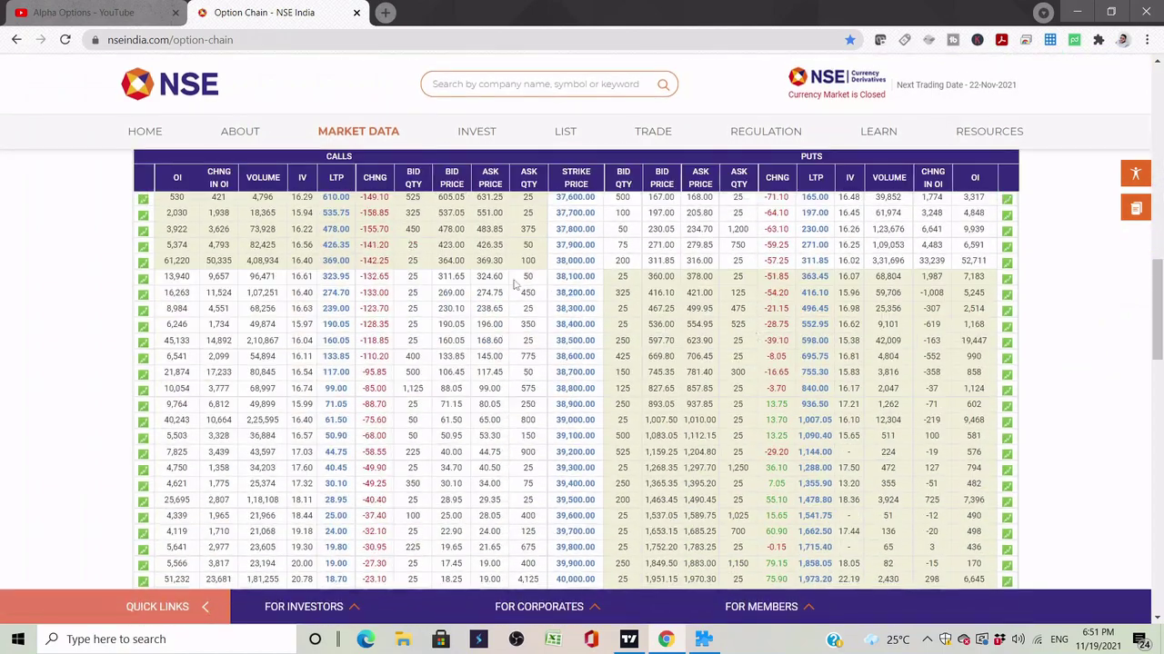
click(704, 639)
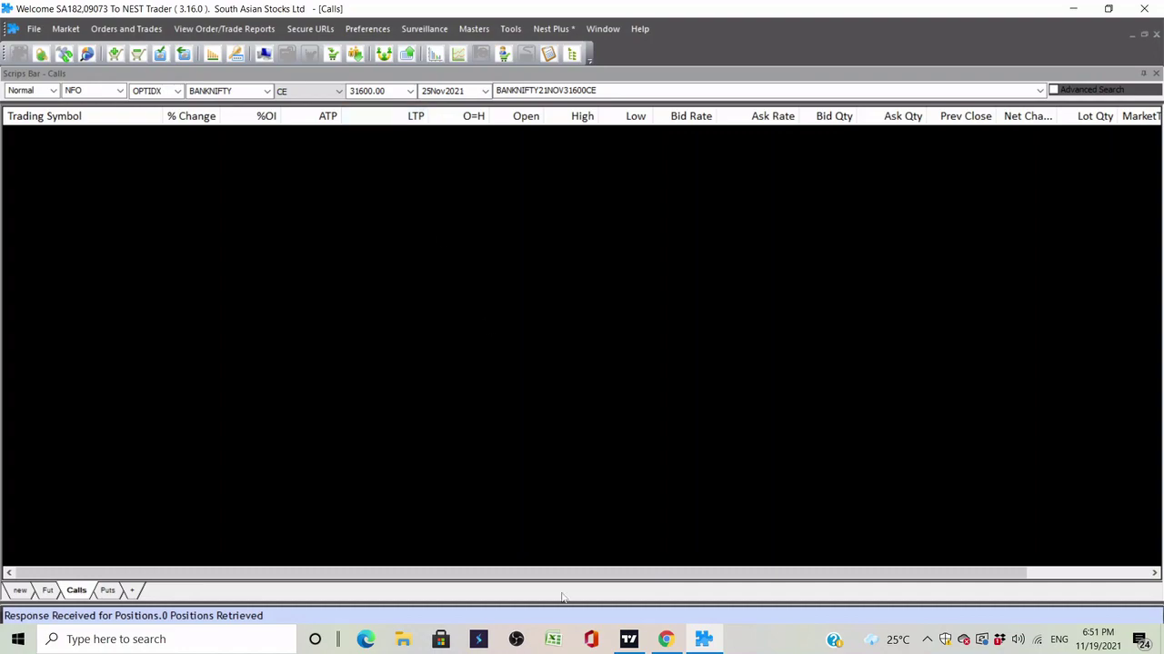
click(649, 640)
scroll(548, 310, up, 2)
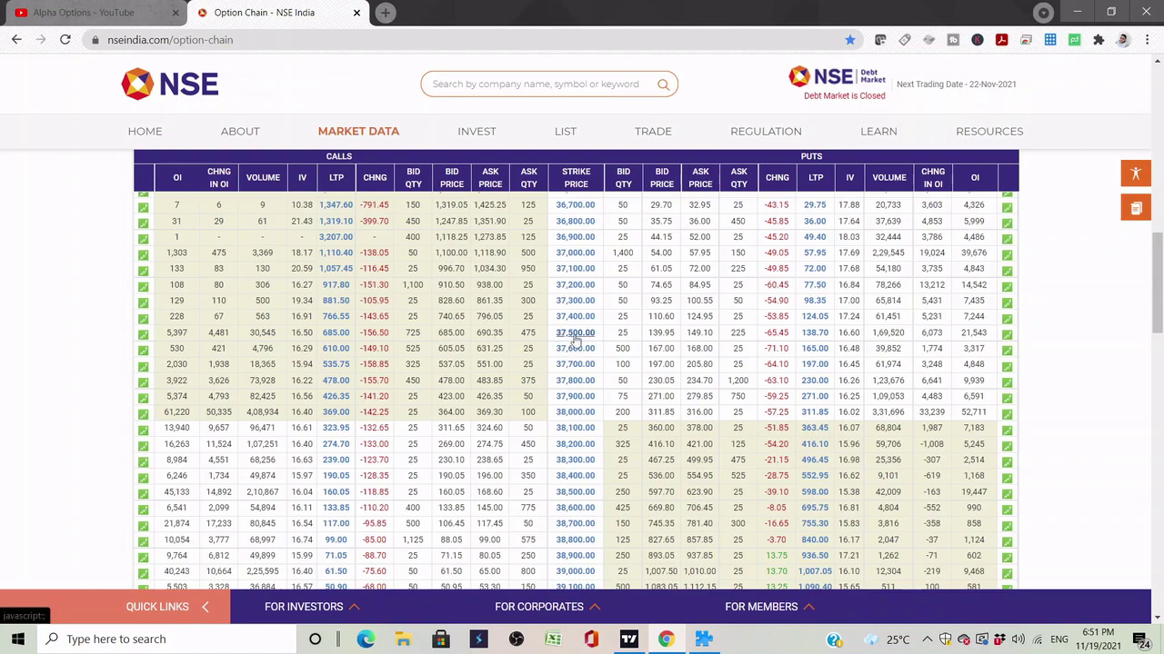
Switch back to NEST Trader and add the BANKNIFTY 25Nov2021 CE contracts for every 100-point strike from 37500 to 39200 to the Calls watch
click(703, 640)
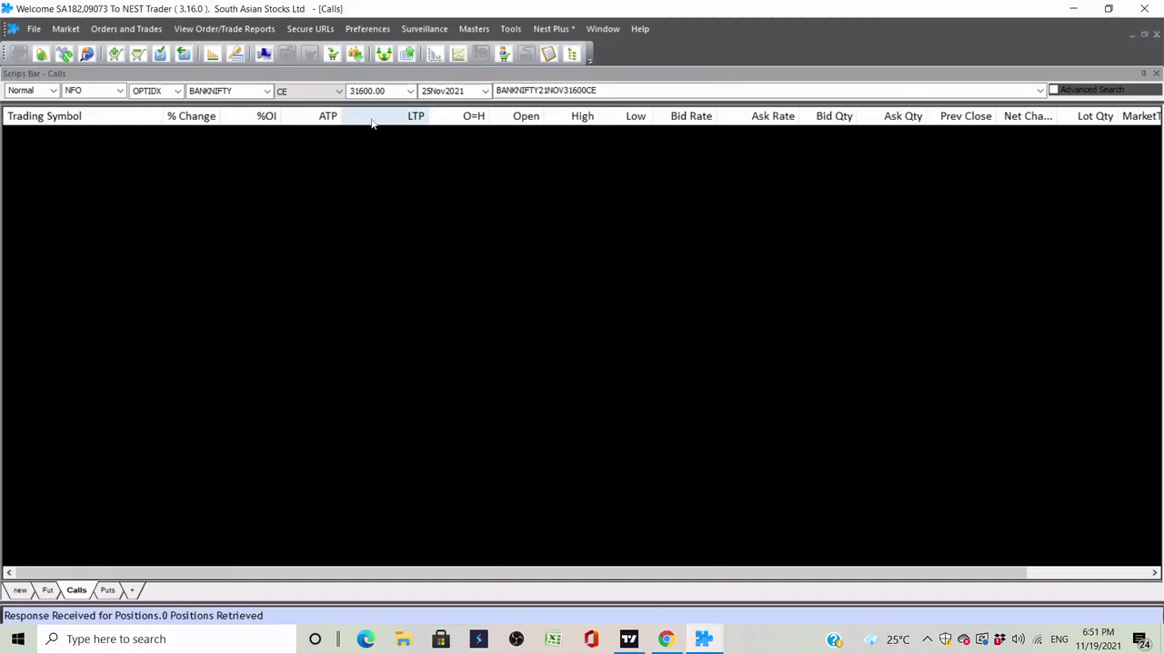
double_click(397, 90)
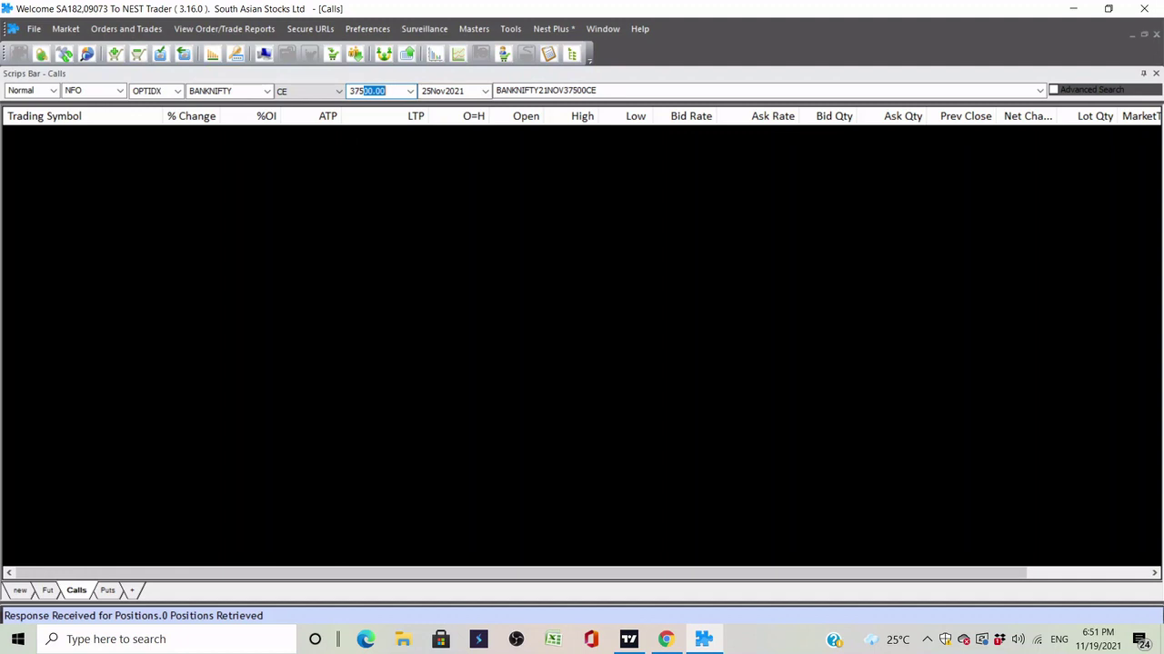
key(Return)
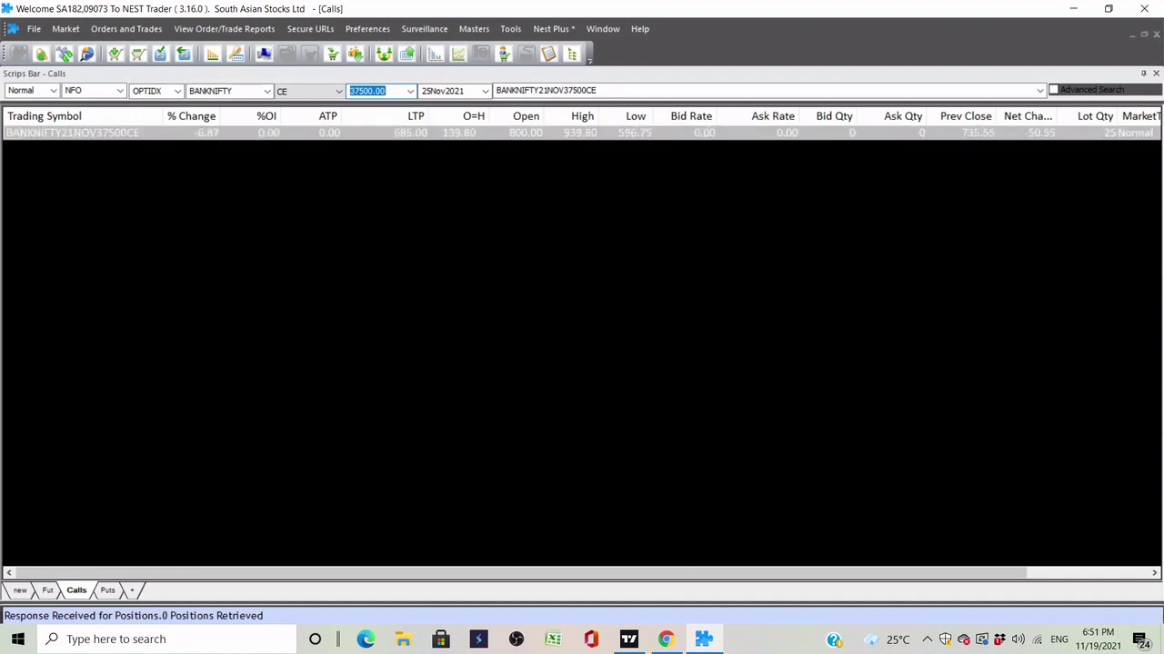
key(Return)
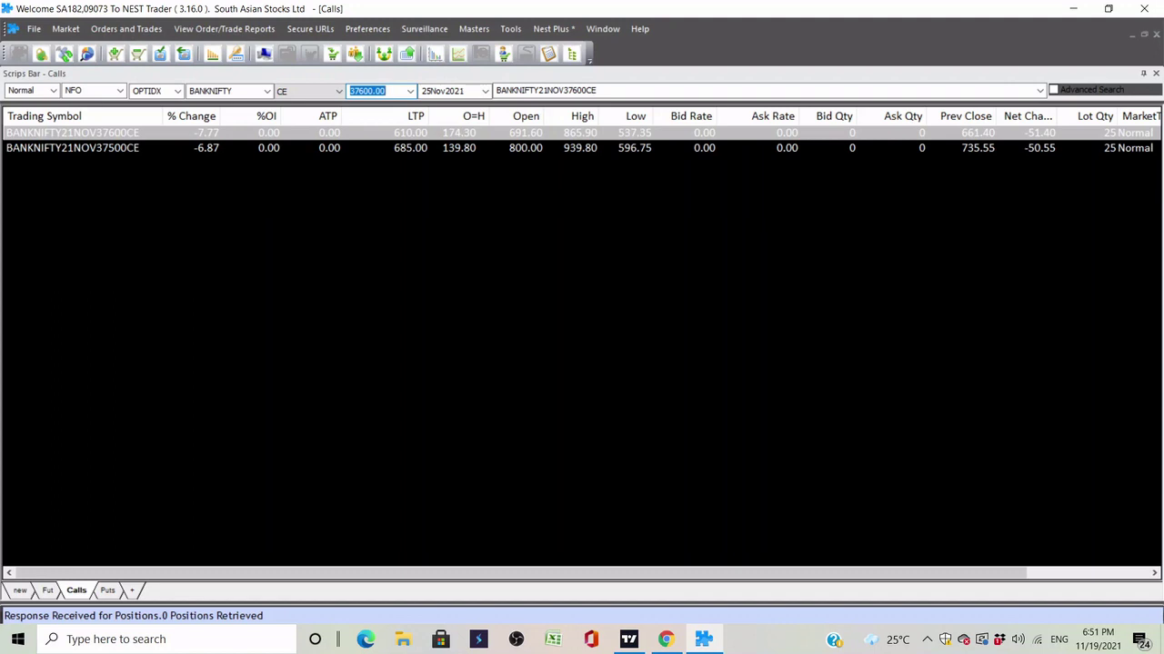
key(Down)
key(Return)
key(Down)
key(Return)
key(Down)
key(Return)
key(Down)
key(Return)
key(Down)
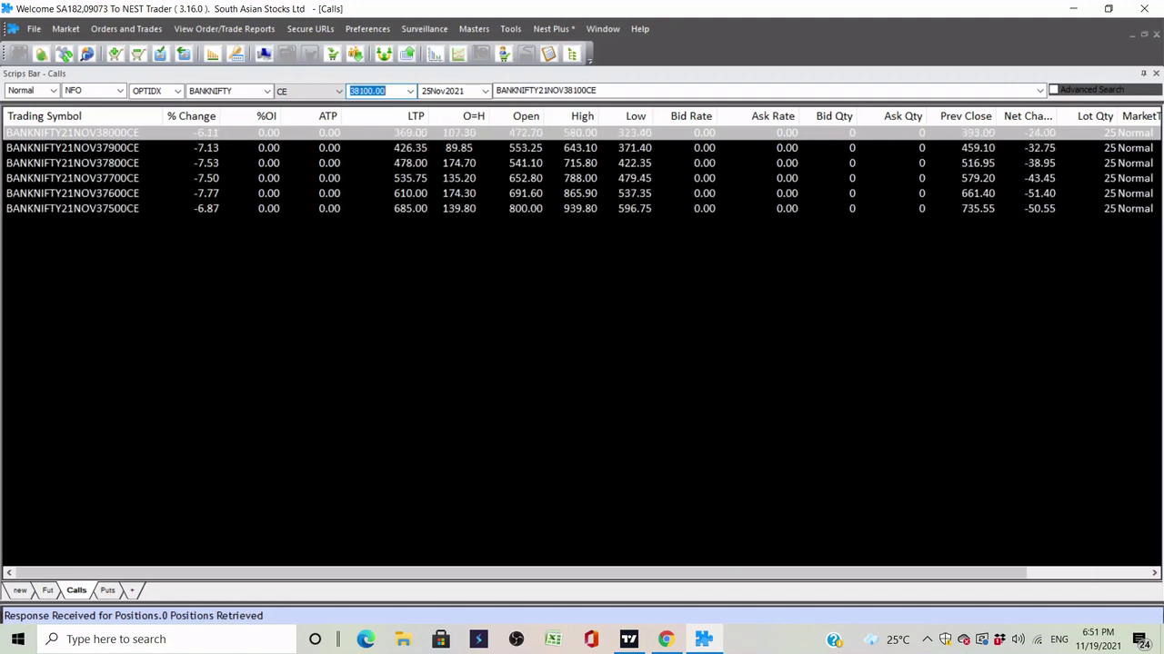
key(Return)
key(Down)
key(Return)
key(Down)
key(Return)
key(Down)
key(Return)
key(Down)
key(Return)
key(Down)
key(Return)
key(Down)
key(Return)
key(Down)
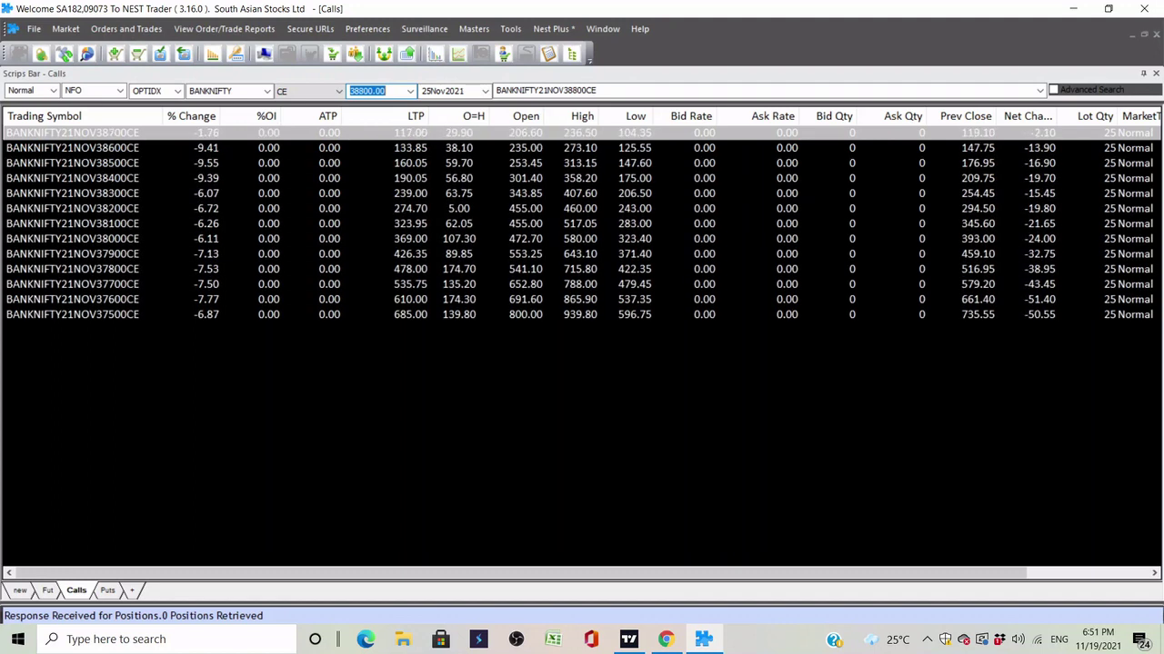
key(Return)
key(Down)
key(Return)
key(Down)
key(Return)
key(Down)
key(Return)
key(Down)
key(Return)
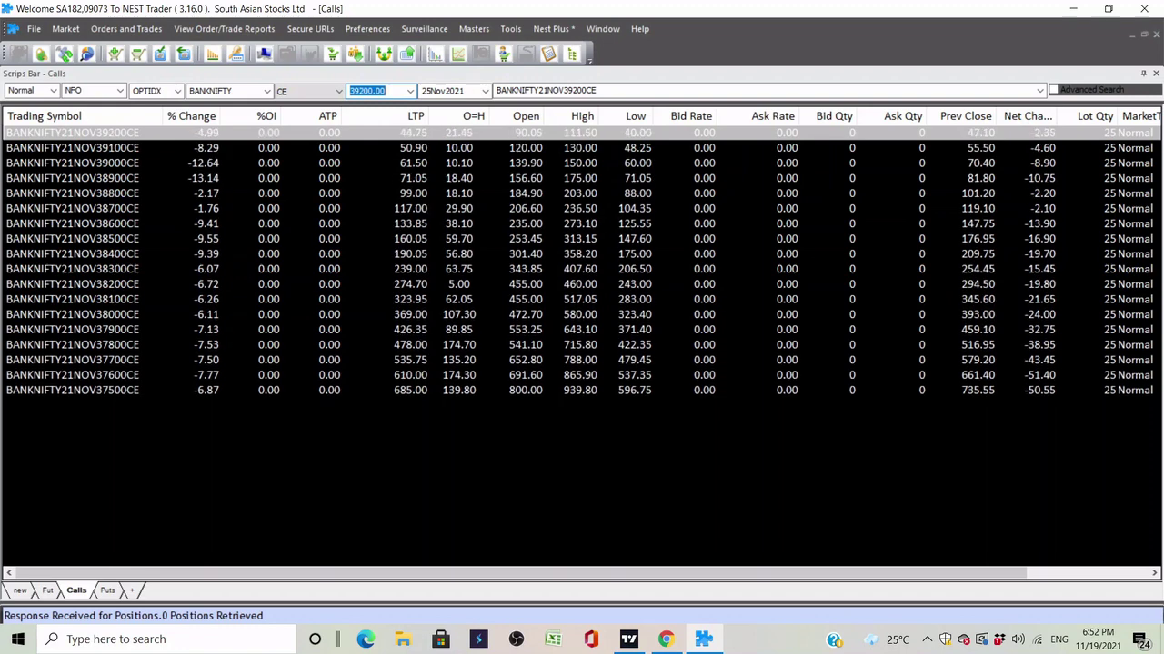
Sort the Calls watch by trading symbol and save all market watch groups
click(45, 116)
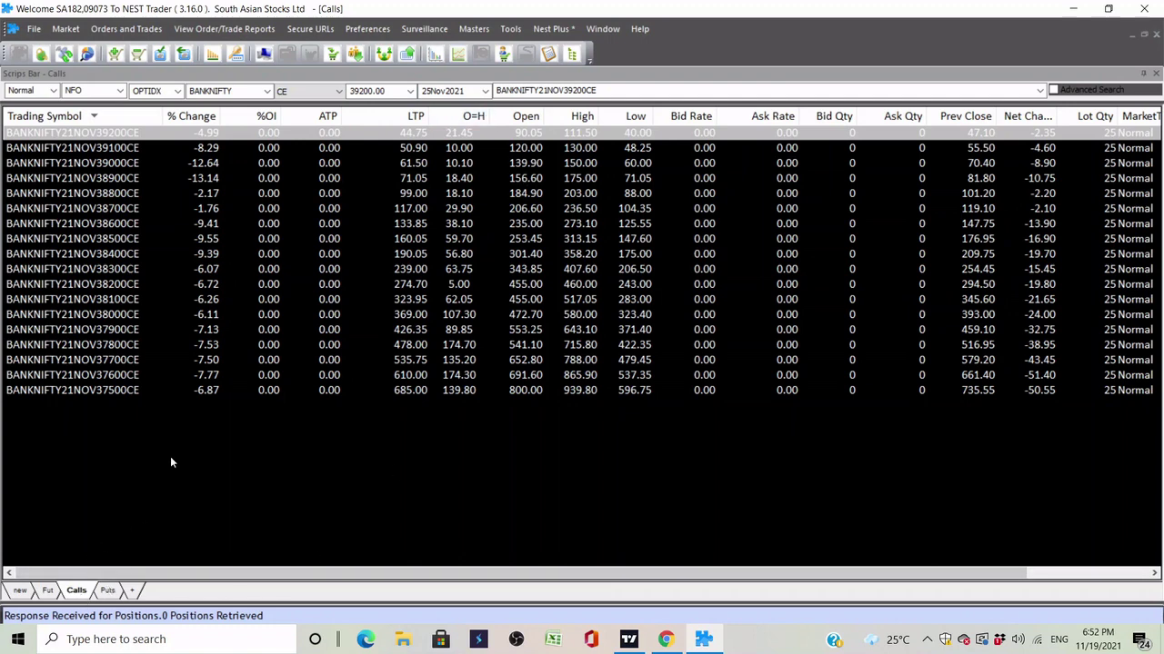
right_click(73, 592)
click(114, 566)
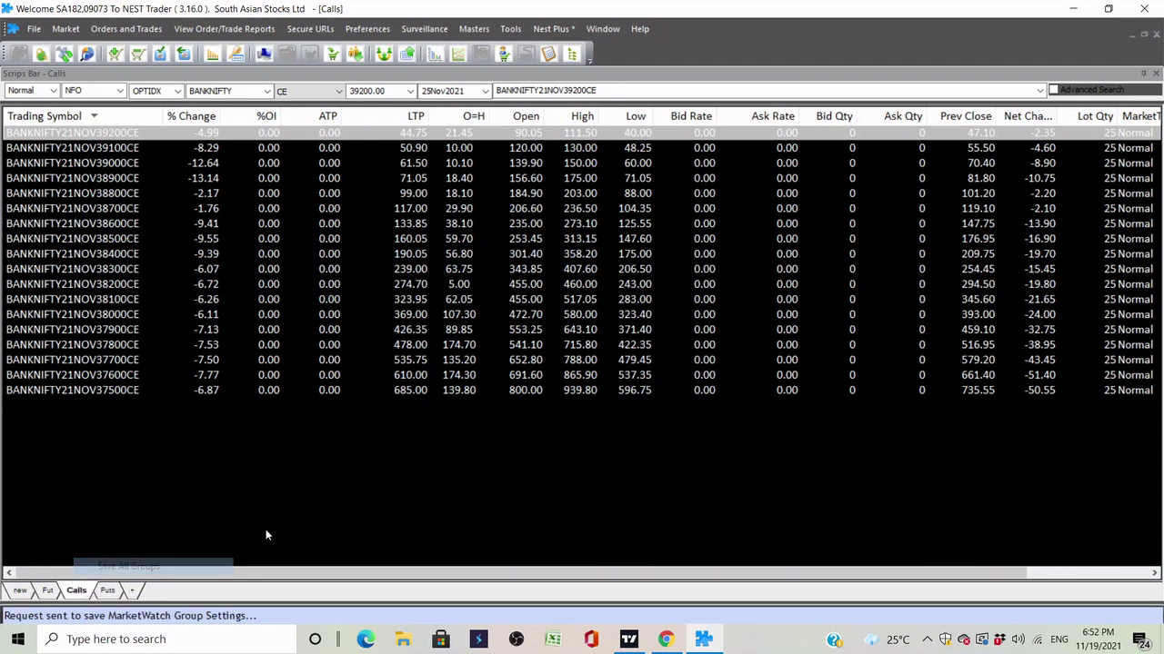
Set the Puts watch's scrip selection to NFO, OPTIDX and PE, and check the BANKNIFTY strikes on NSE's option chain in Chrome
click(107, 591)
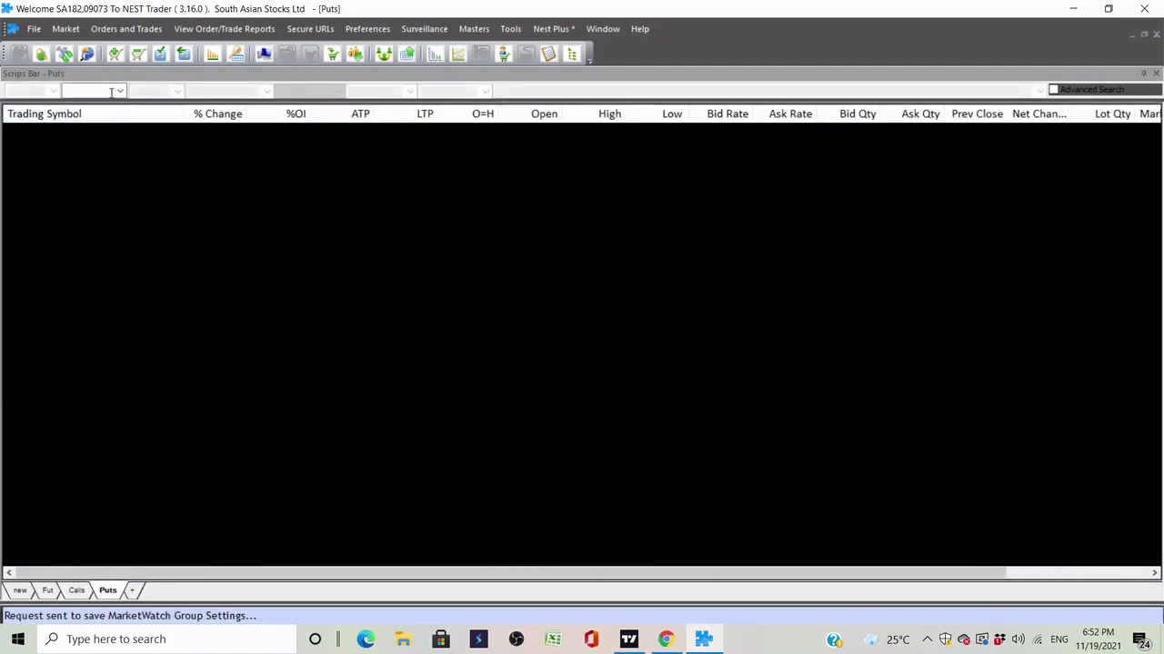
click(116, 91)
click(119, 90)
click(86, 125)
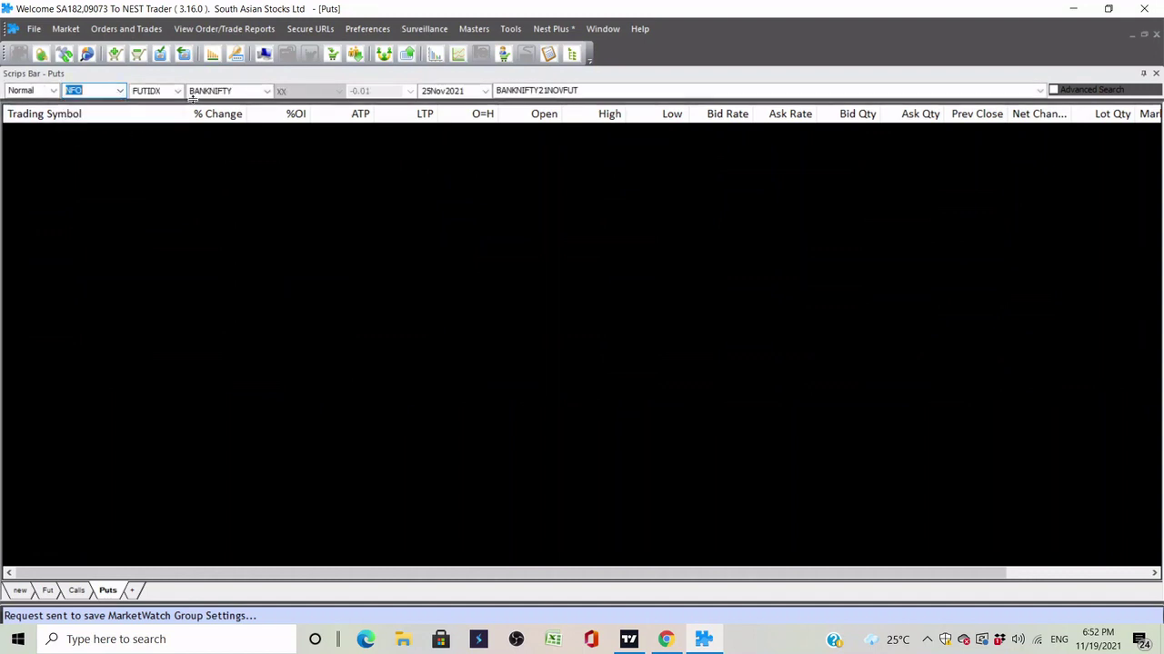
click(178, 91)
click(161, 124)
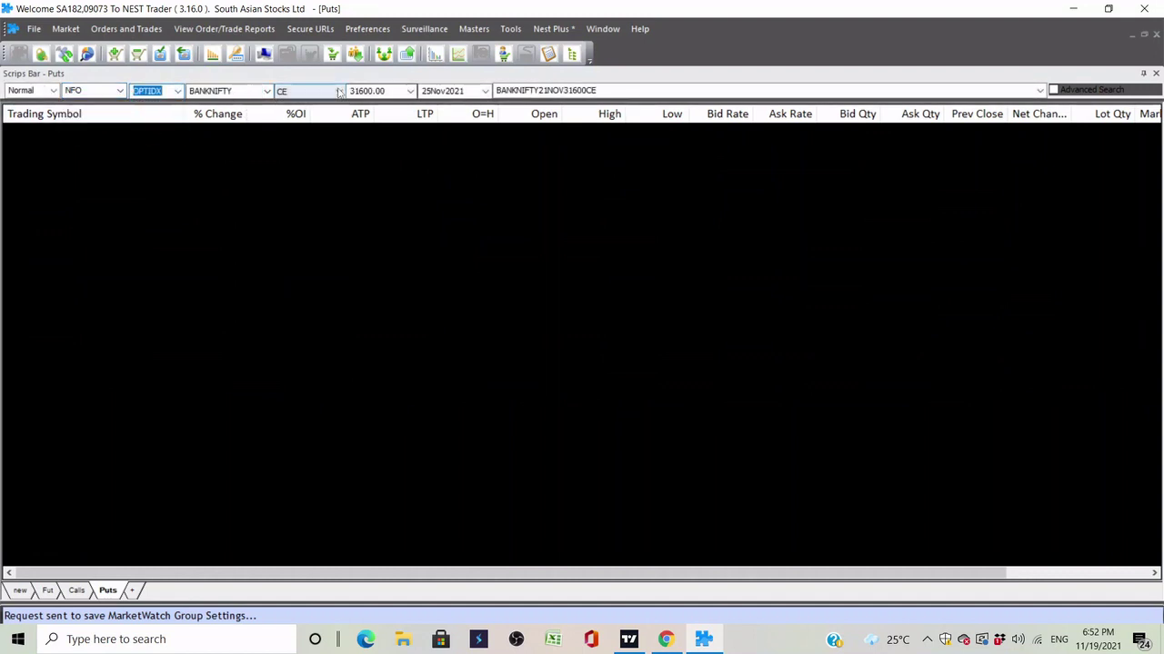
click(300, 91)
click(290, 116)
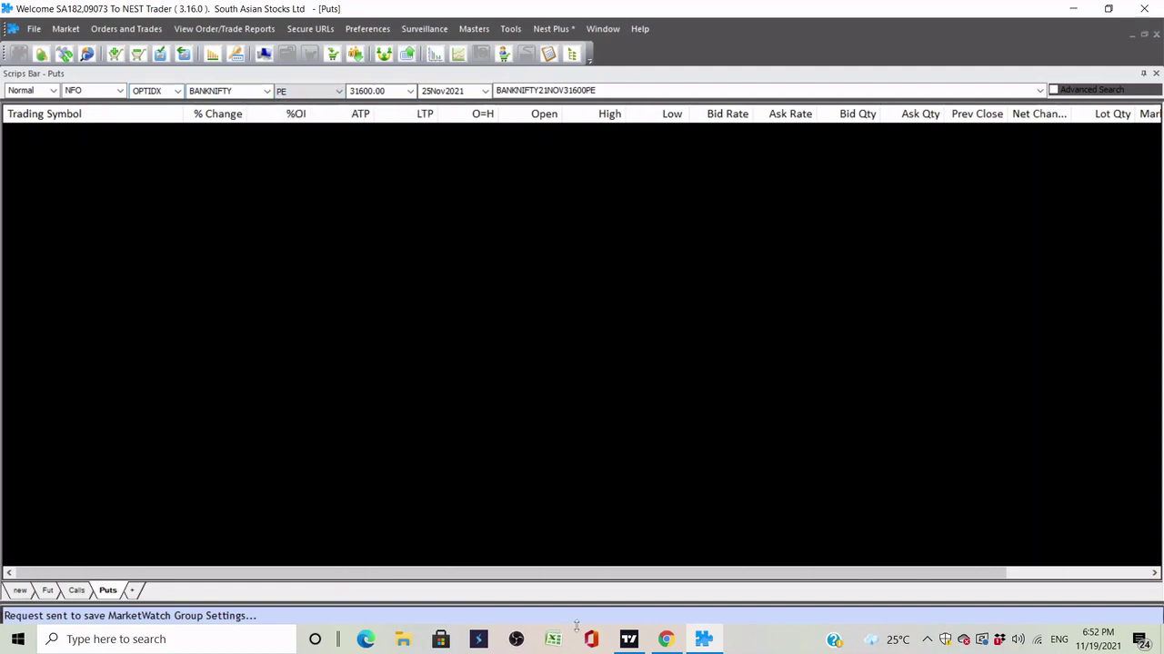
click(665, 639)
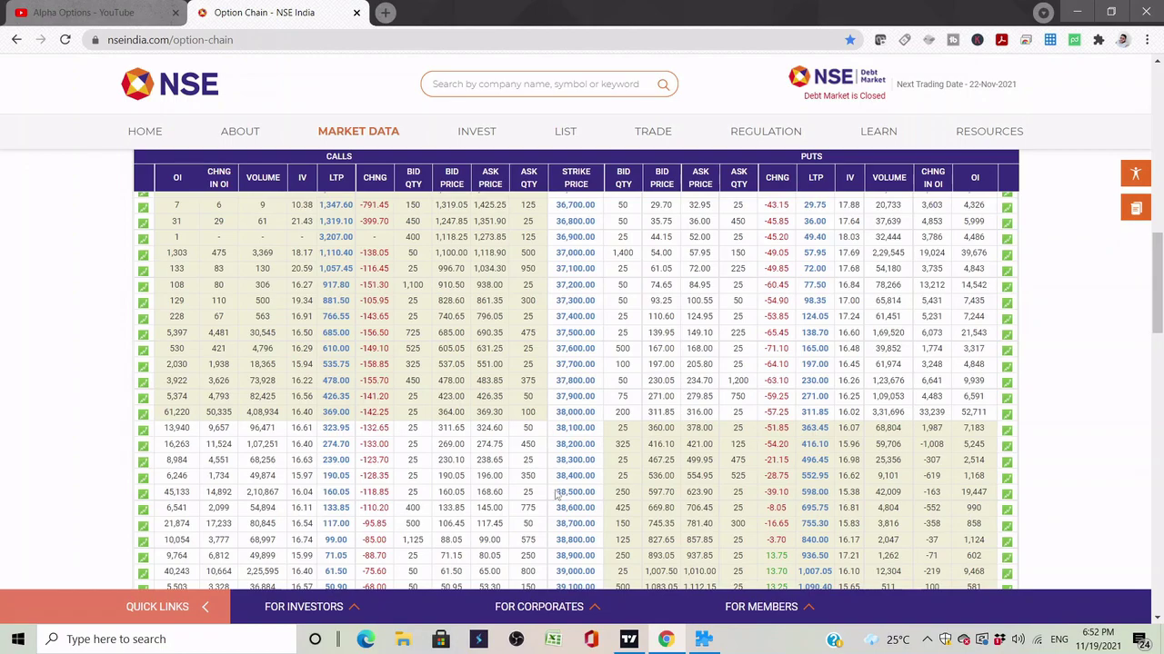
click(703, 639)
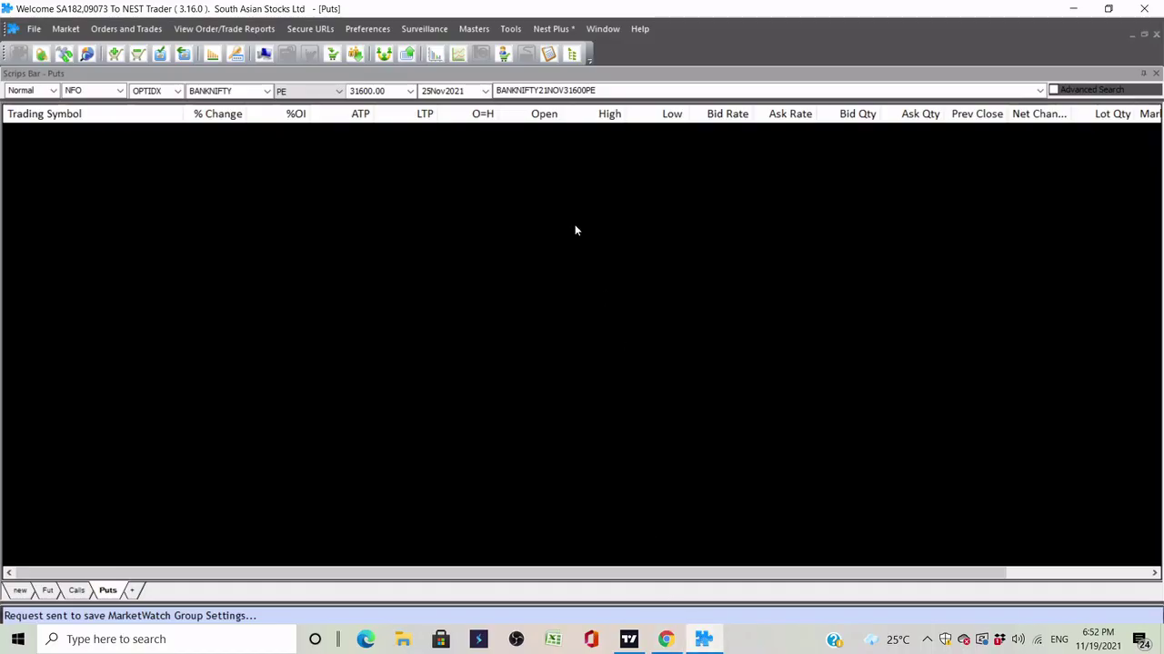
Add the BANKNIFTY 25Nov2021 PE contracts for every 100-point strike from 38500 down to 36900 to the Puts watch and save all groups
click(395, 90)
text(3)
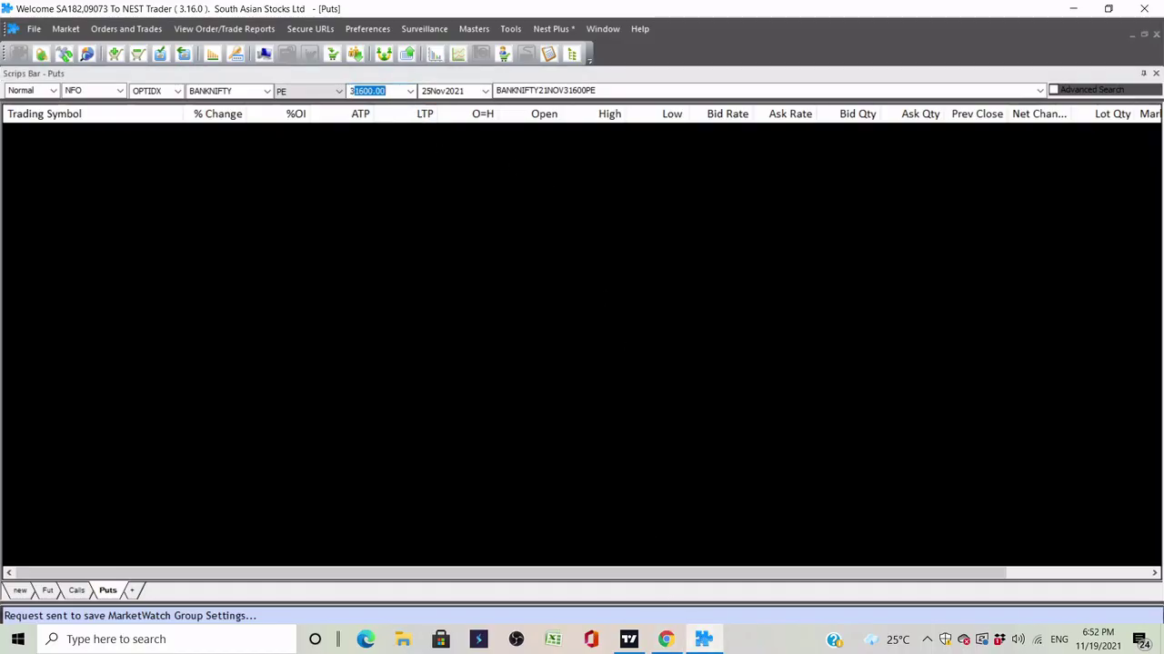
text(85)
key(Return)
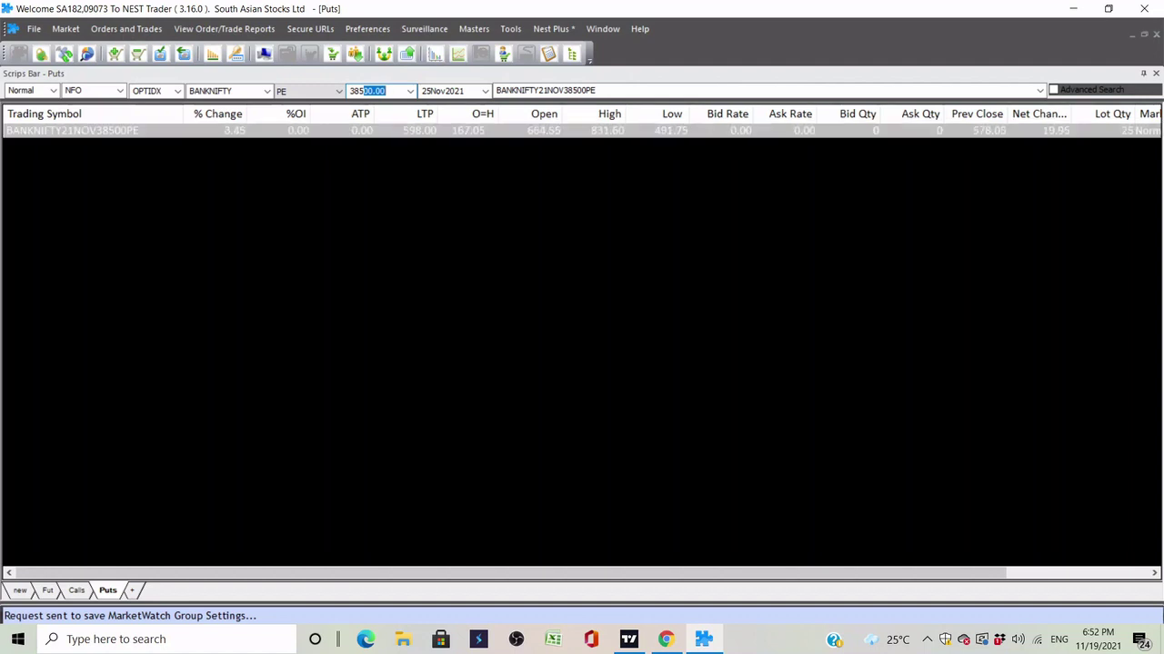
key(Return)
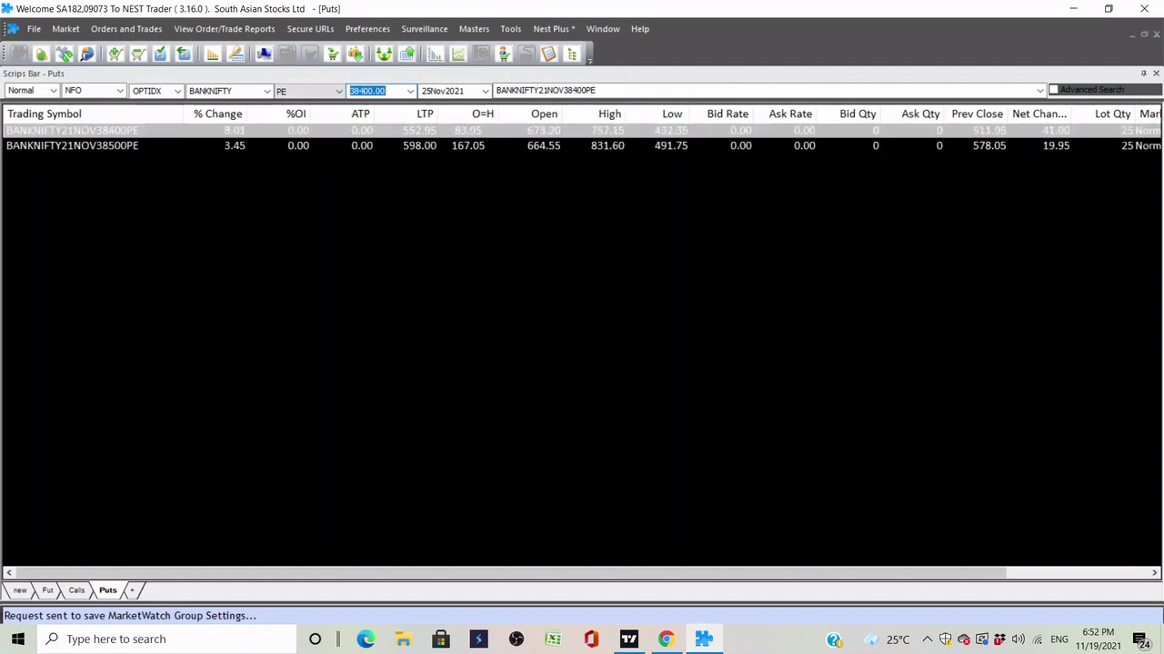
key(Up)
key(Return)
key(Up)
key(Return)
key(Up)
key(Return)
key(Up)
key(Return)
key(Up)
key(Return)
key(Up)
key(Return)
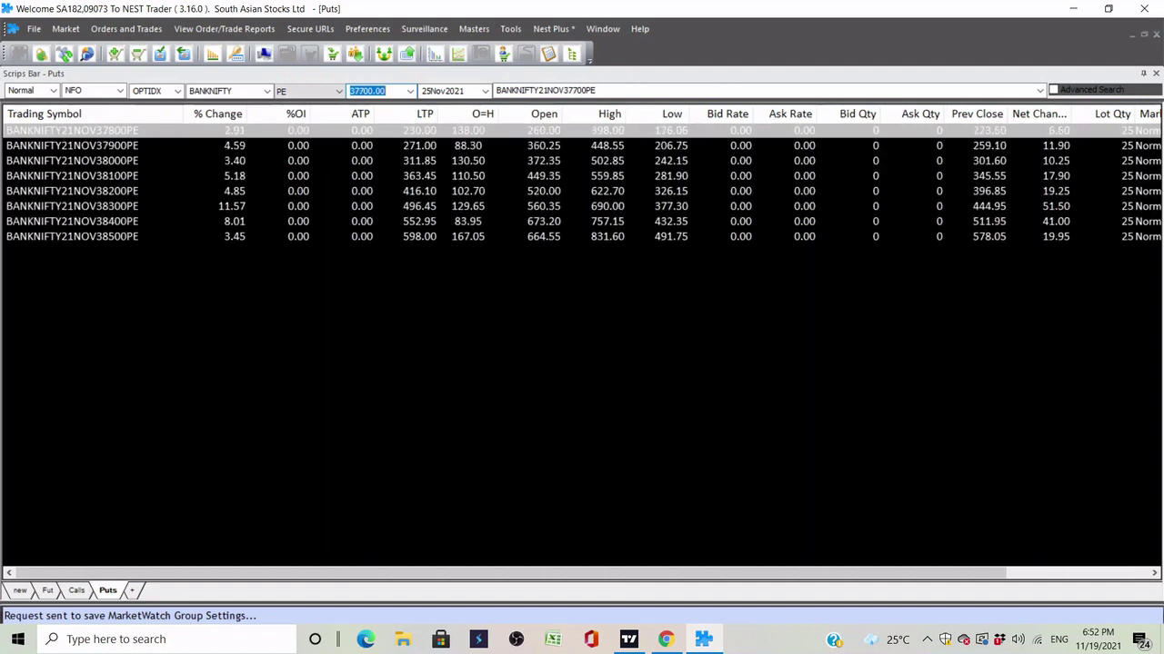
key(Up)
key(Return)
key(Up)
key(Return)
key(Up)
key(Return)
key(Up)
key(Return)
key(Up)
key(Return)
key(Up)
key(Return)
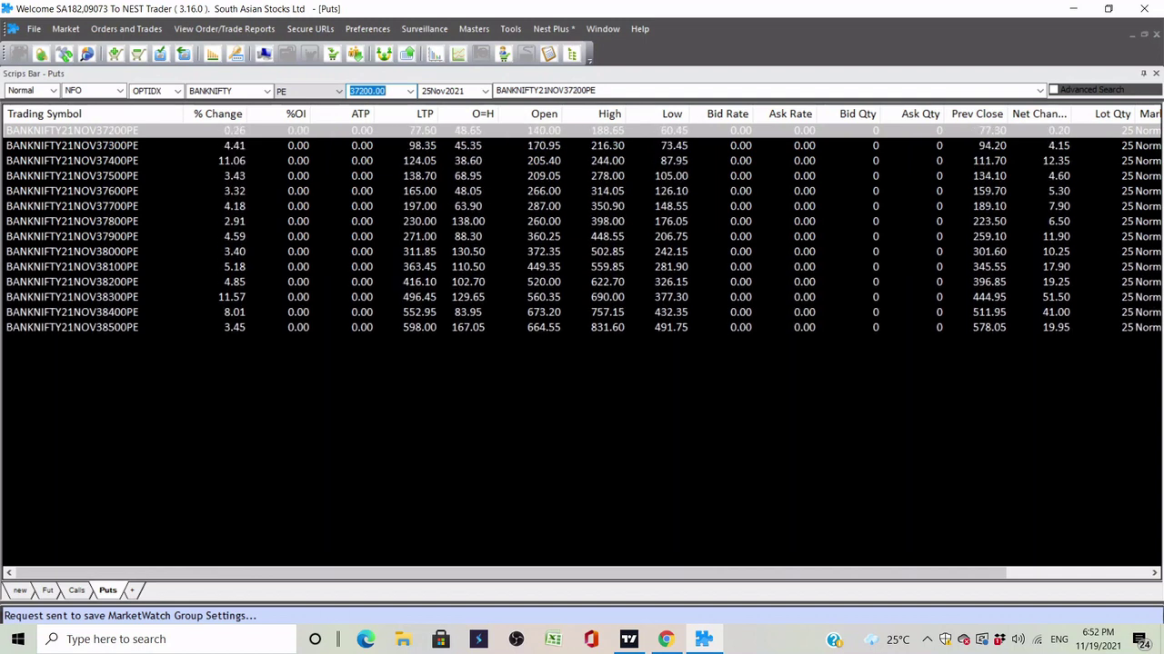
key(Up)
key(Return)
key(Up)
key(Return)
key(Up)
key(Return)
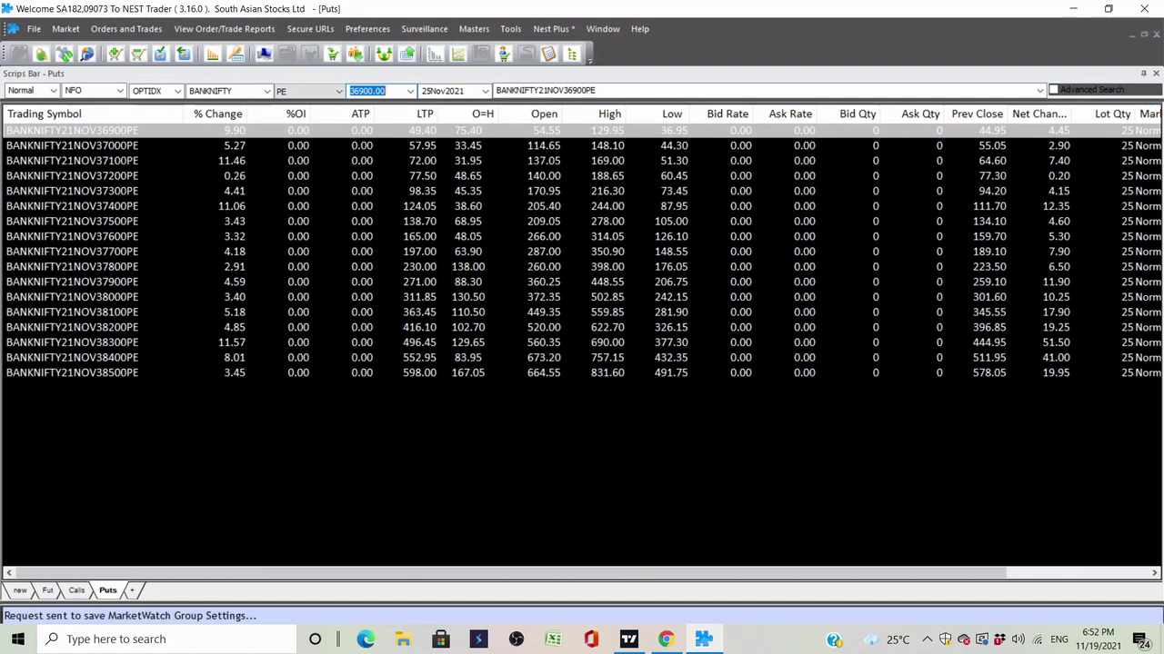
right_click(111, 591)
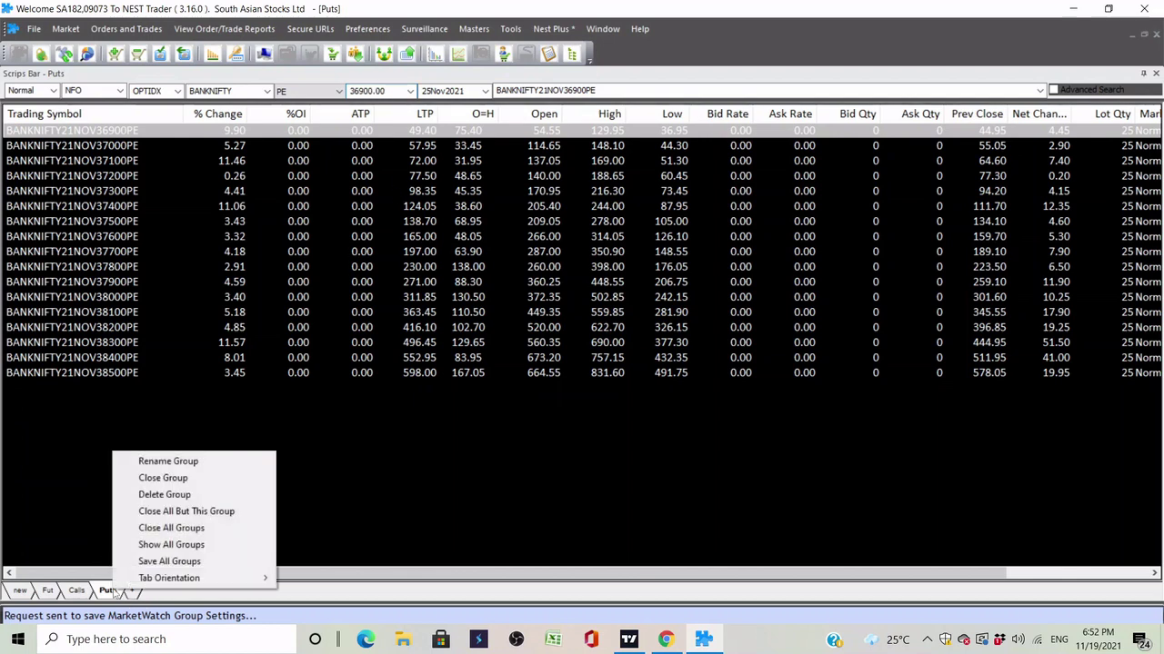
click(143, 563)
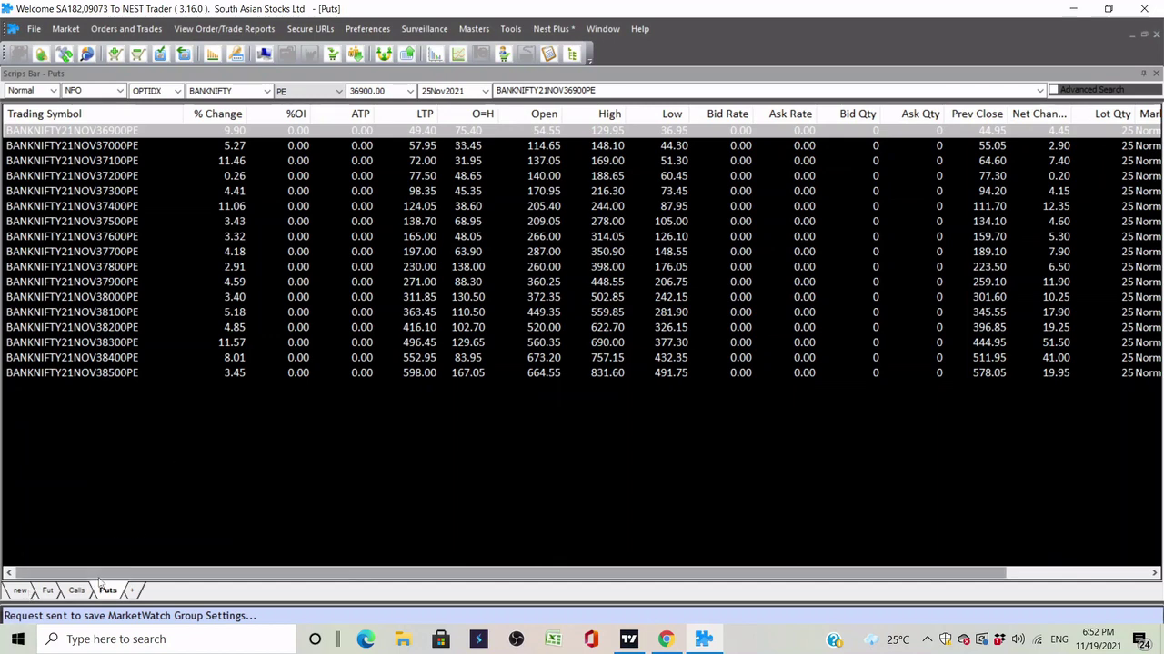
Add the Volume Traded Today column to all open market watch groups and save all groups
right_click(154, 119)
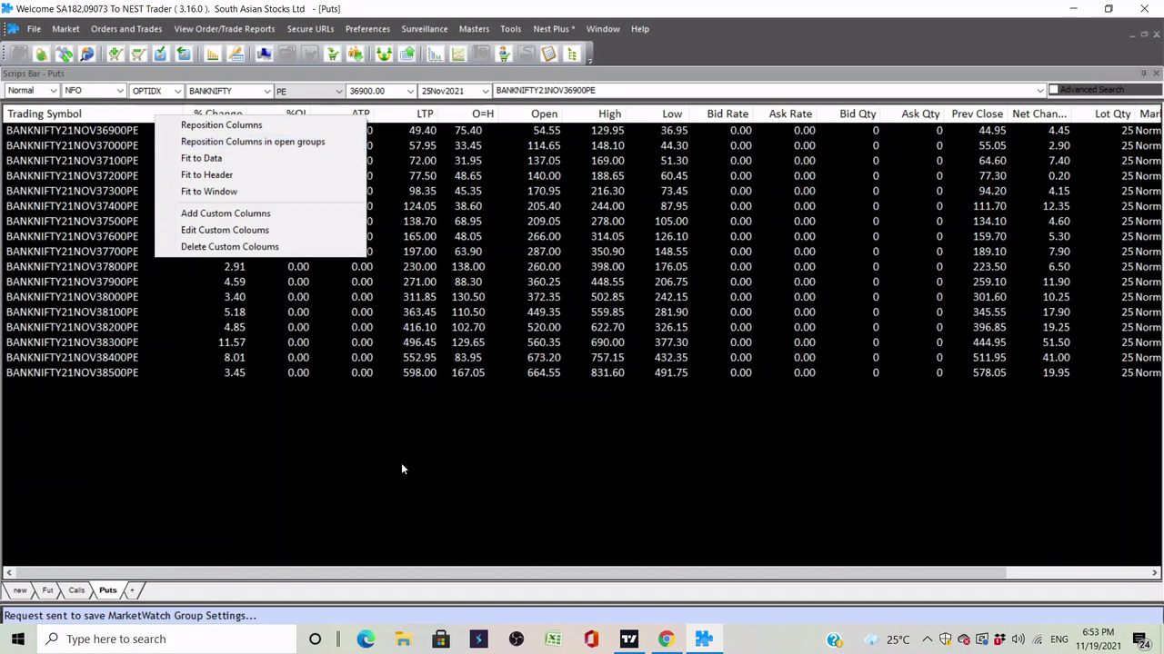
click(227, 143)
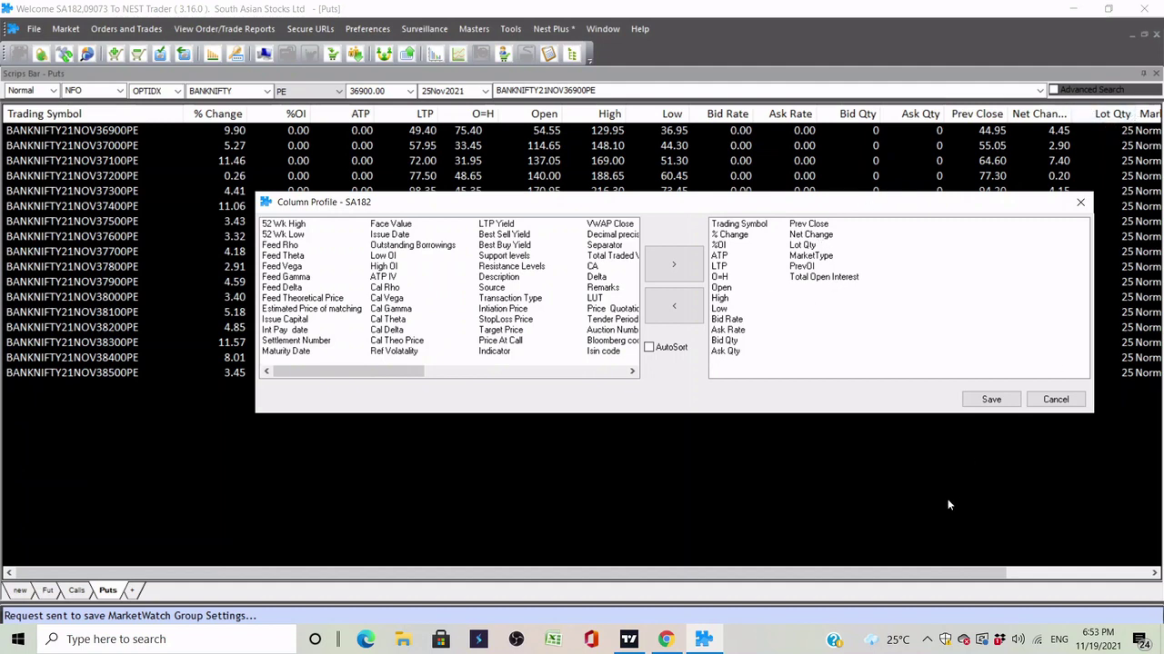
drag(884, 574, 1020, 561)
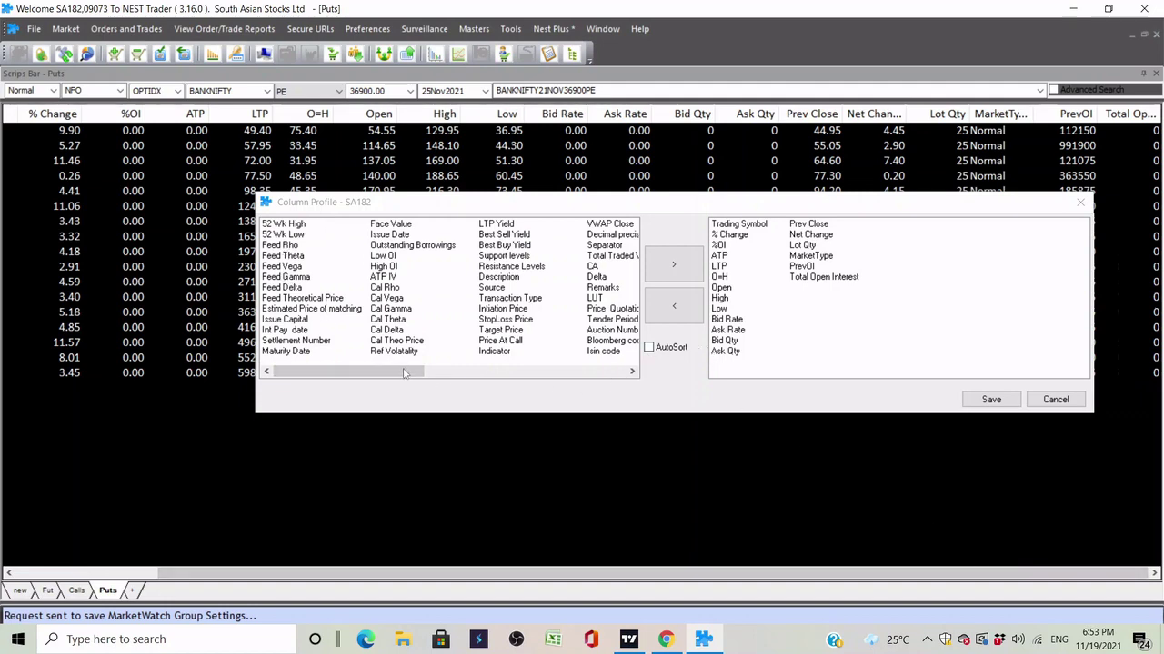
drag(404, 371, 639, 368)
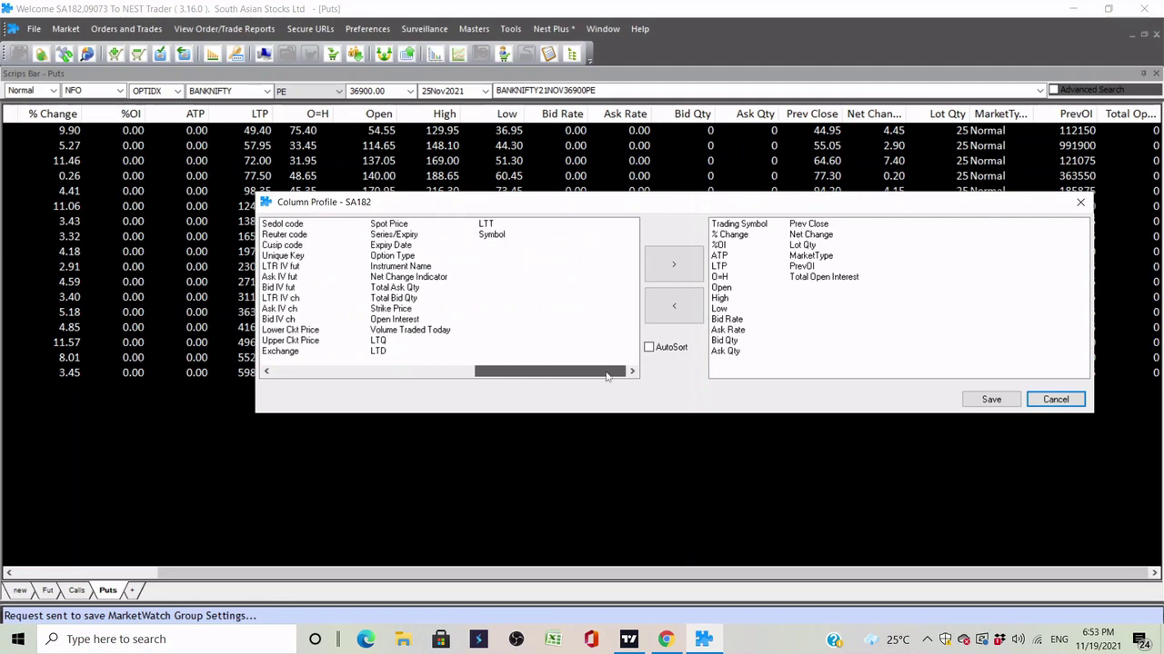
click(410, 329)
click(673, 263)
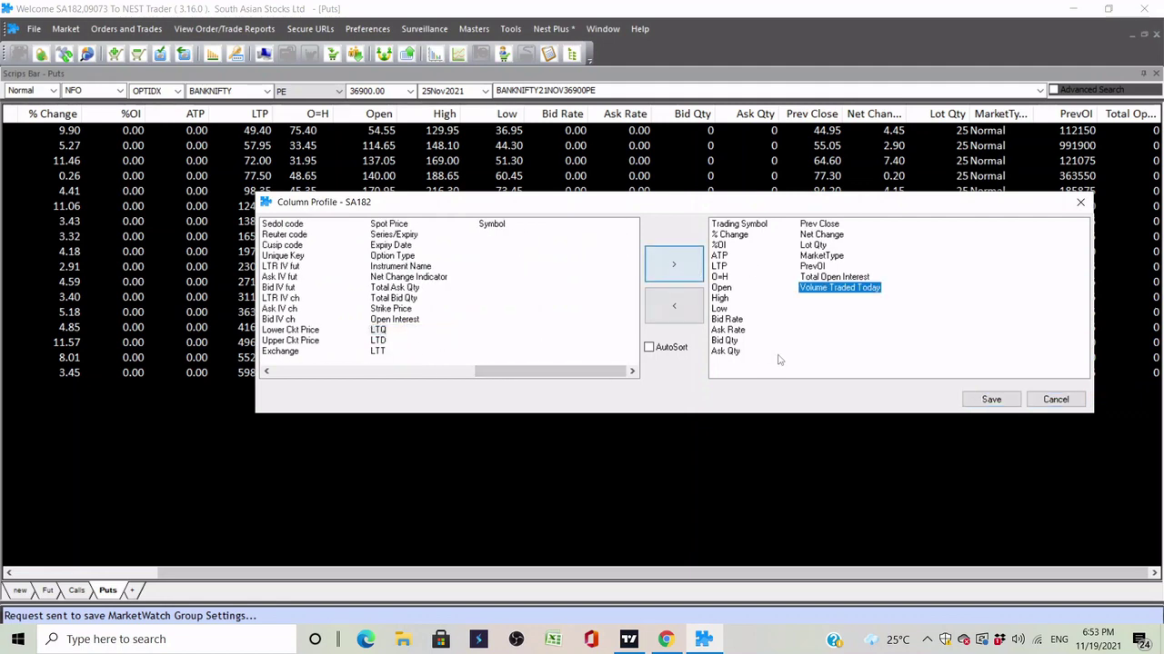
click(990, 400)
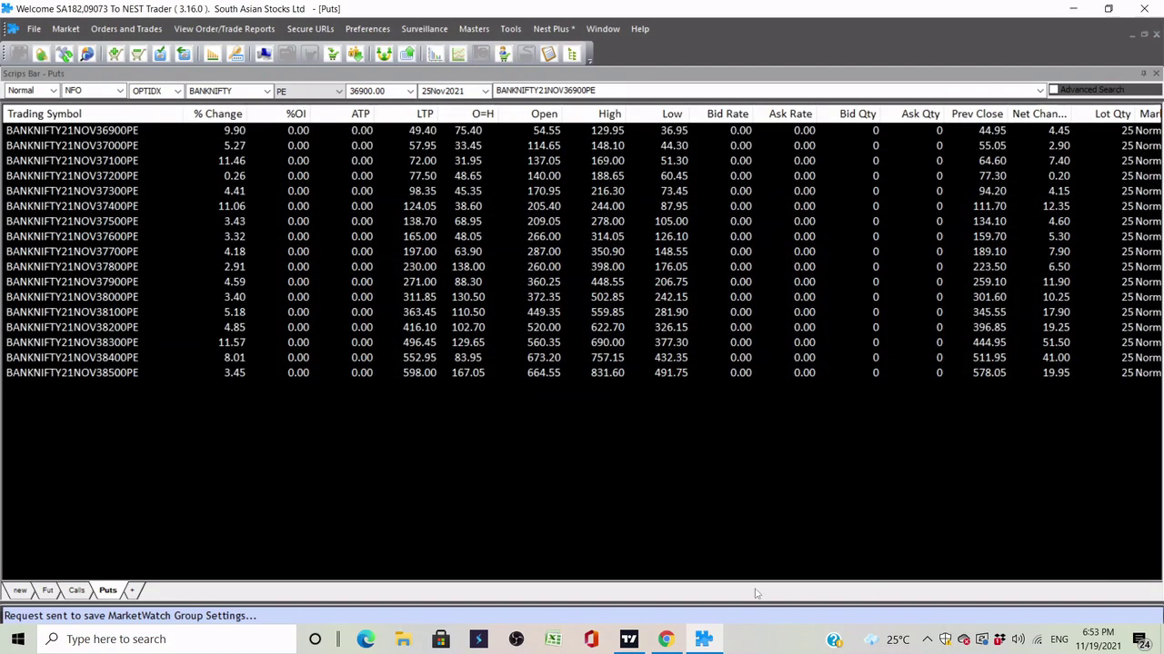
right_click(110, 593)
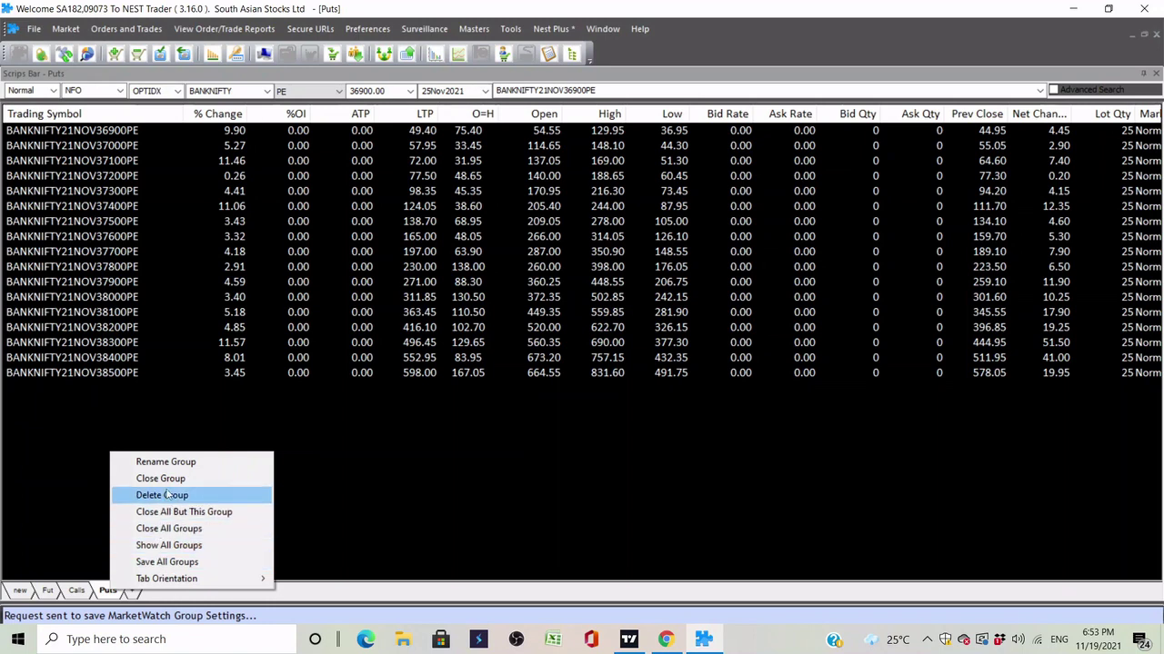
click(167, 562)
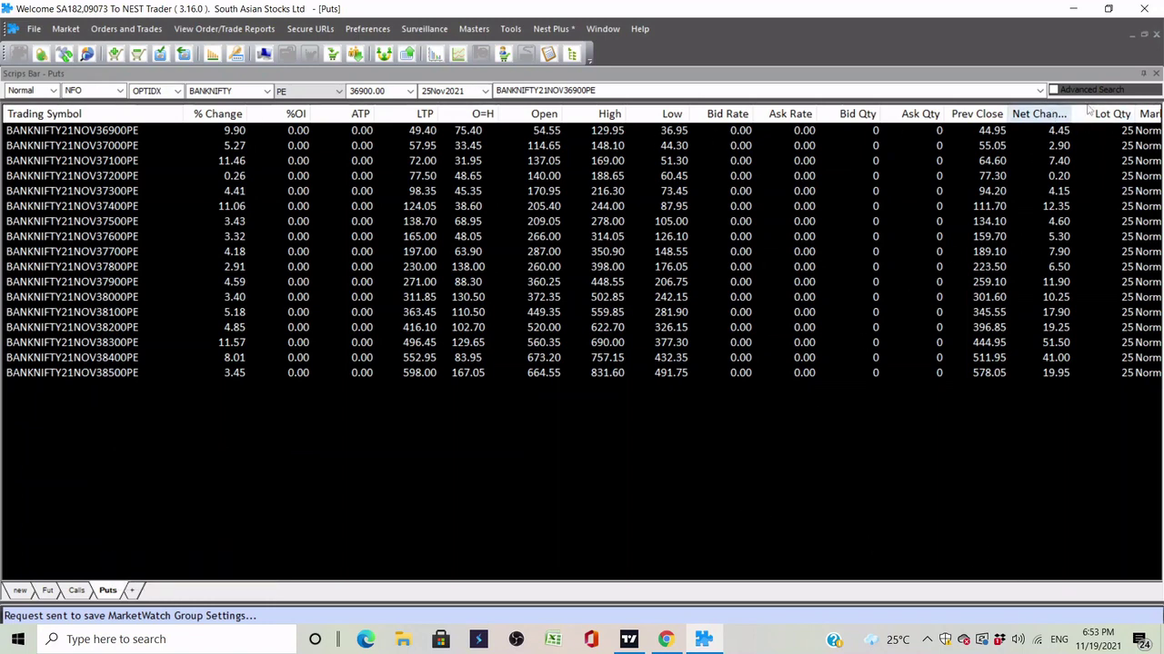
Check the Calls and Fut watches for the Volume Traded Today column and return to the Puts watch
click(76, 591)
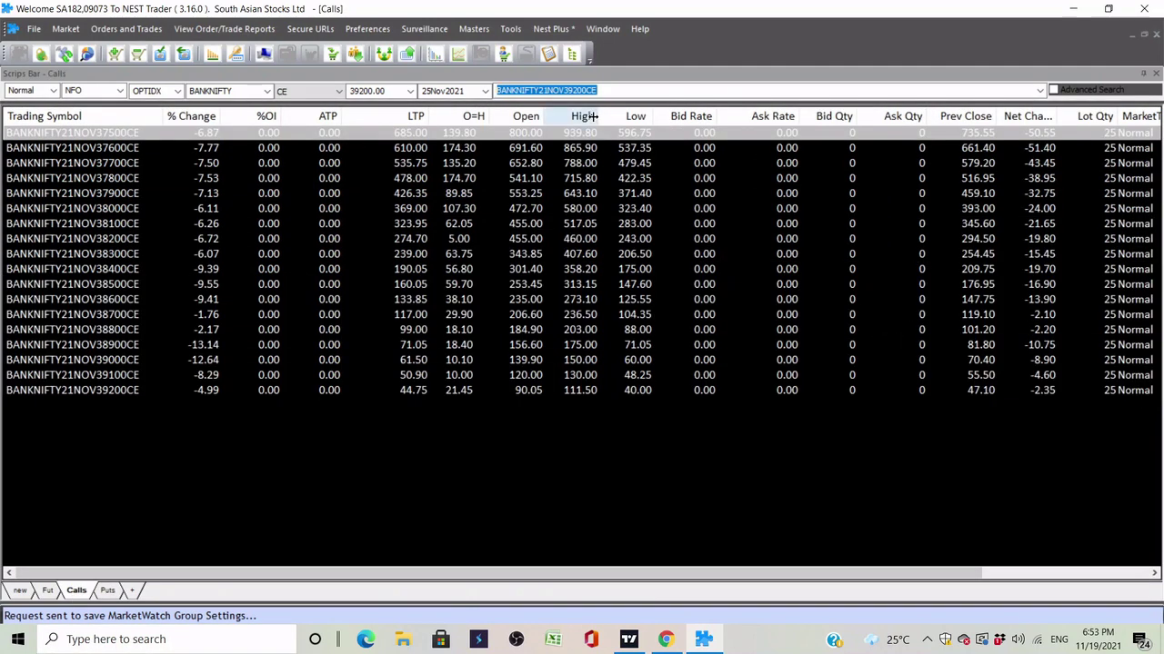
scroll(904, 551, right, 5)
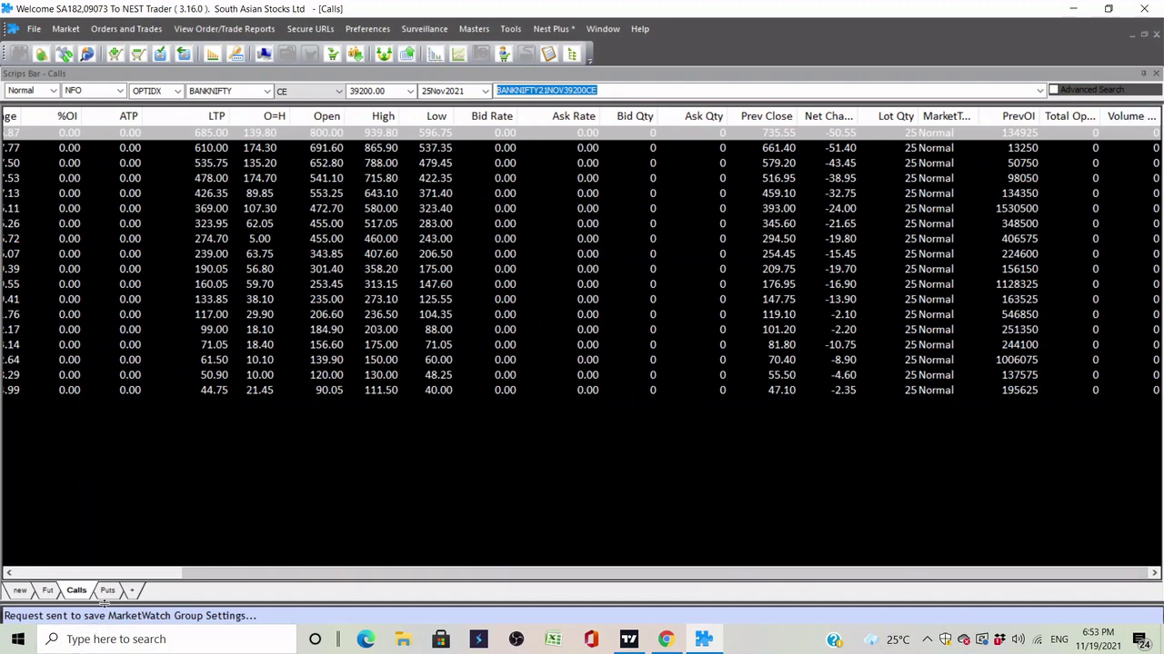
click(47, 592)
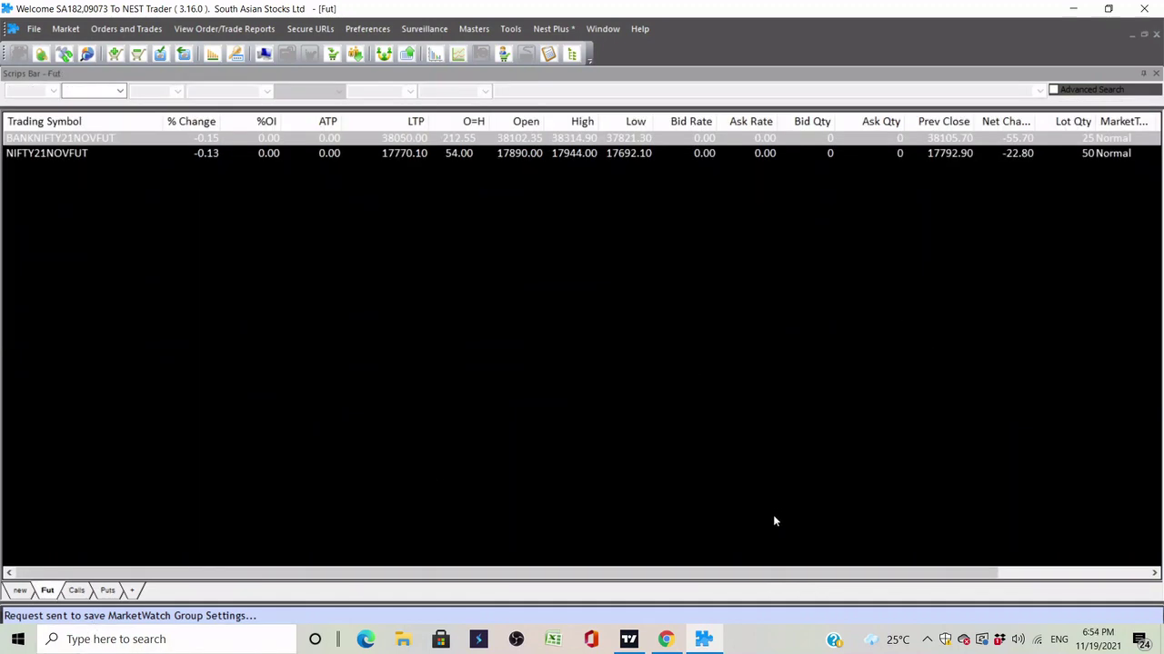
drag(754, 575, 971, 537)
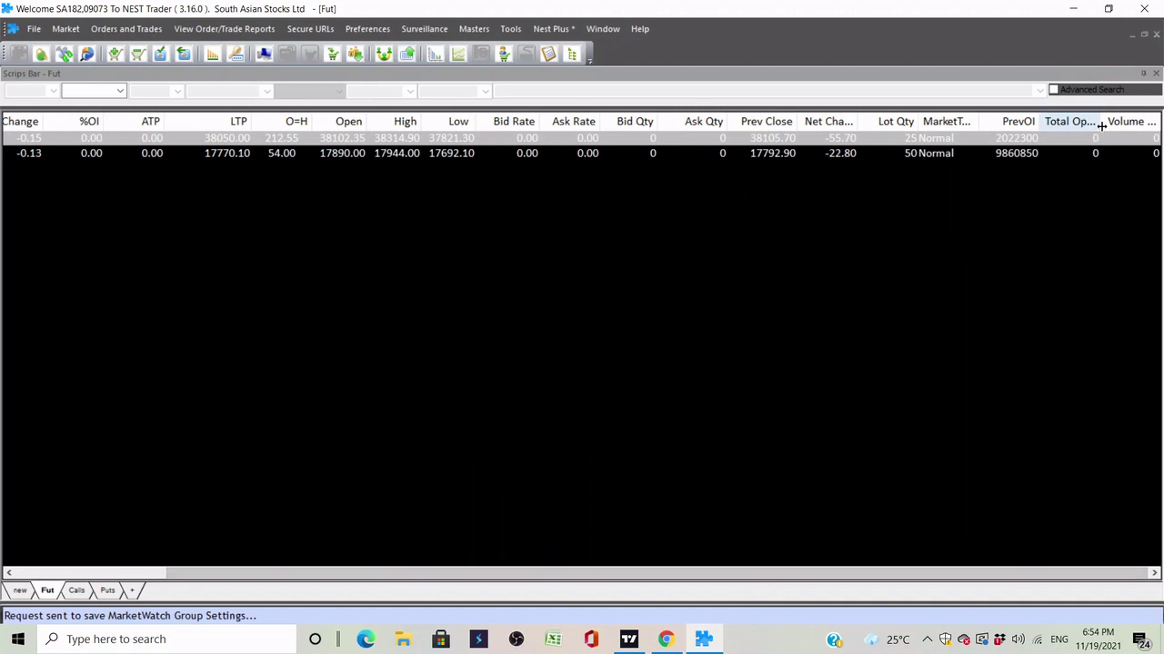
click(108, 591)
right_click(110, 592)
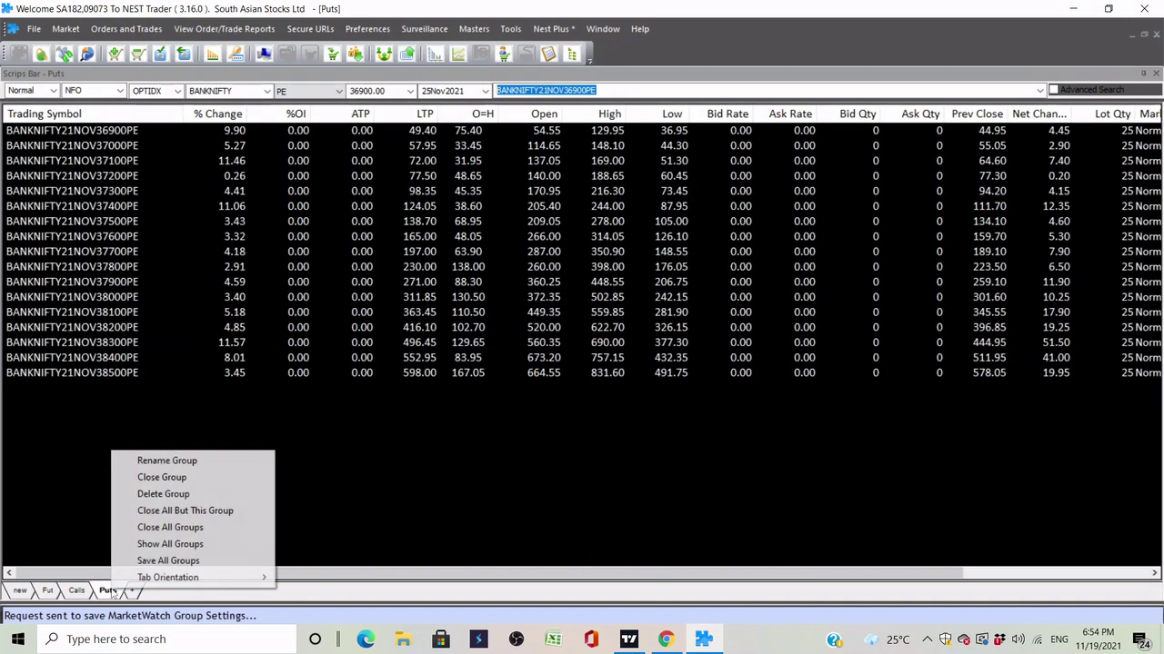
click(537, 416)
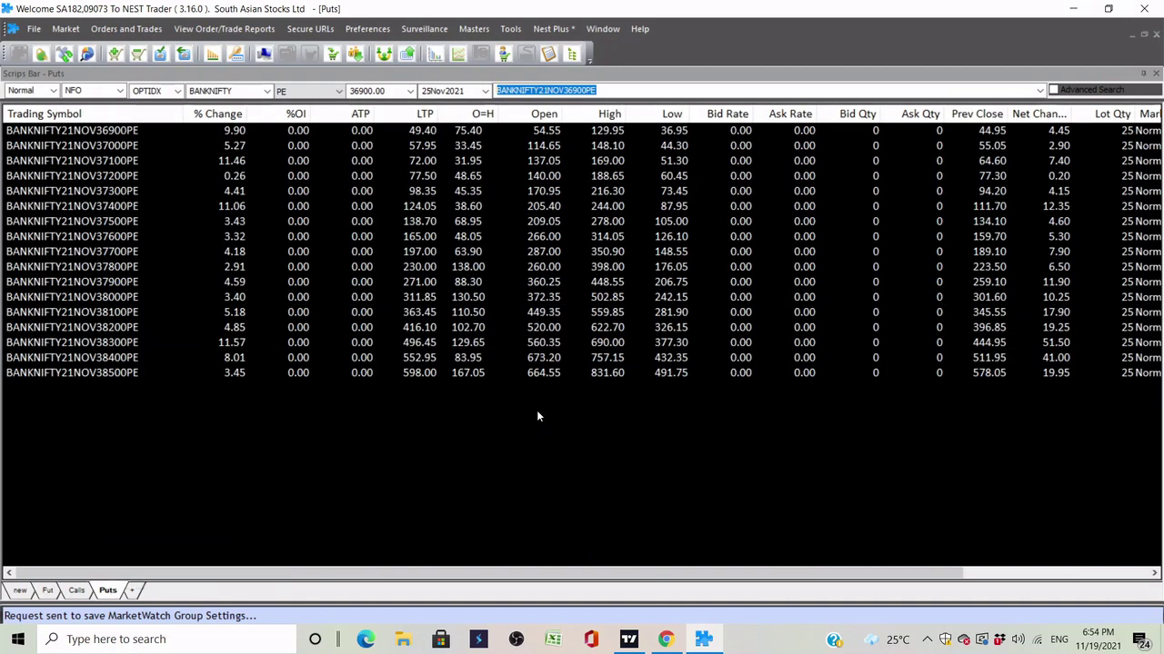
Remove Volume Traded Today from the displayed columns in the open groups' column profile and save the profile
right_click(263, 119)
click(296, 146)
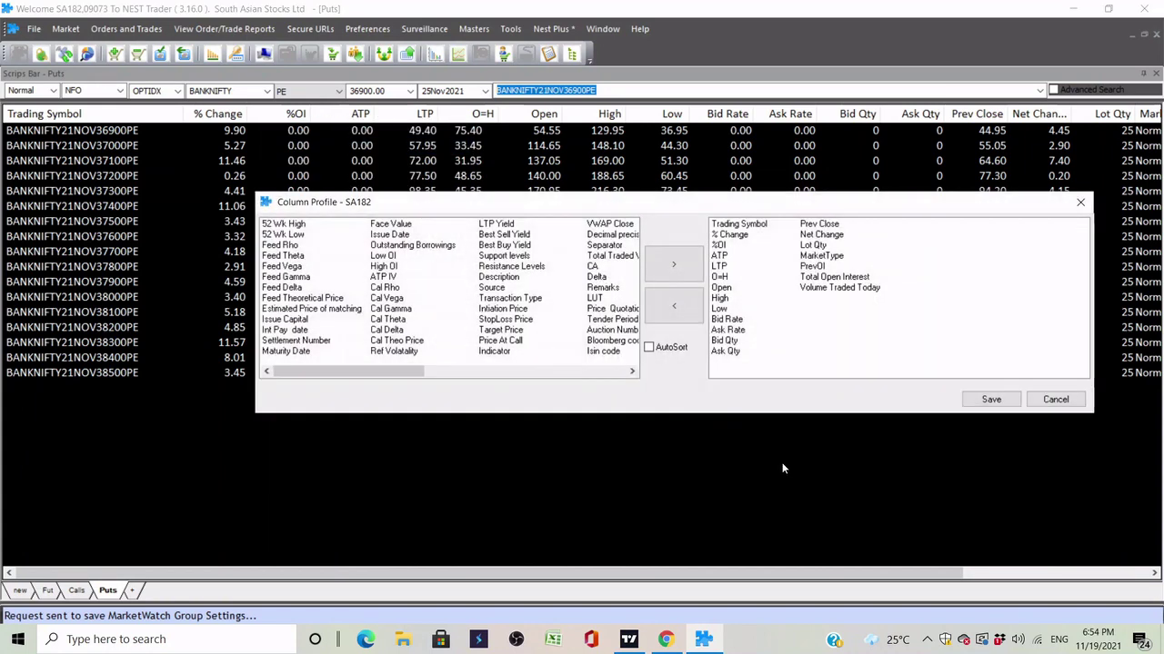
click(837, 289)
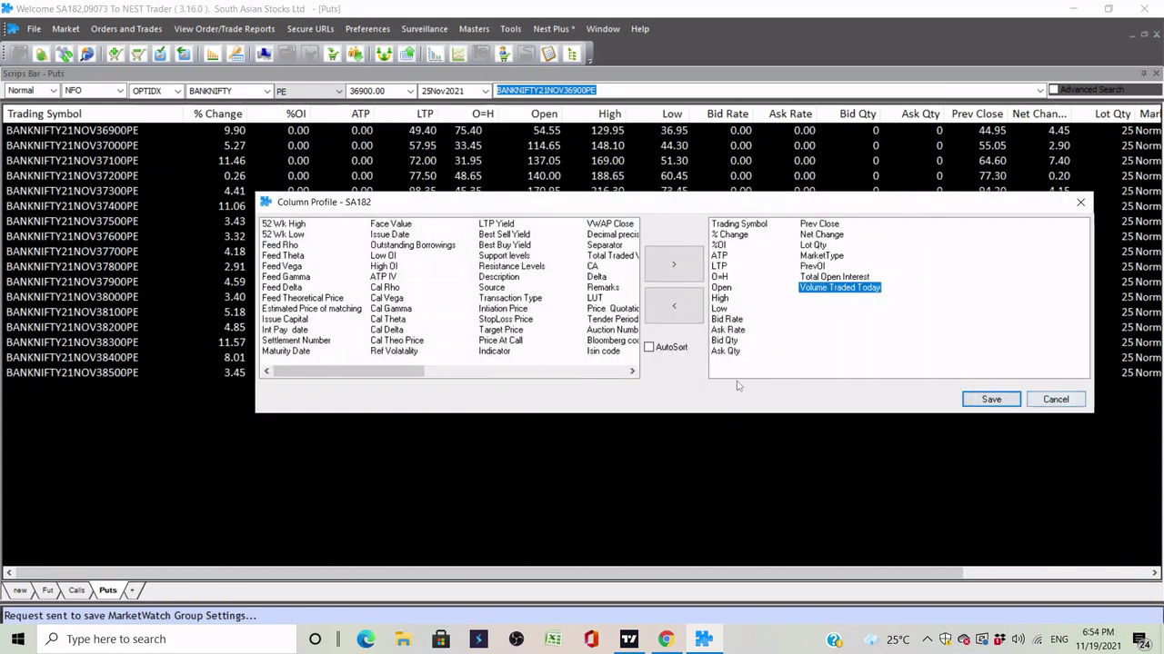
click(719, 309)
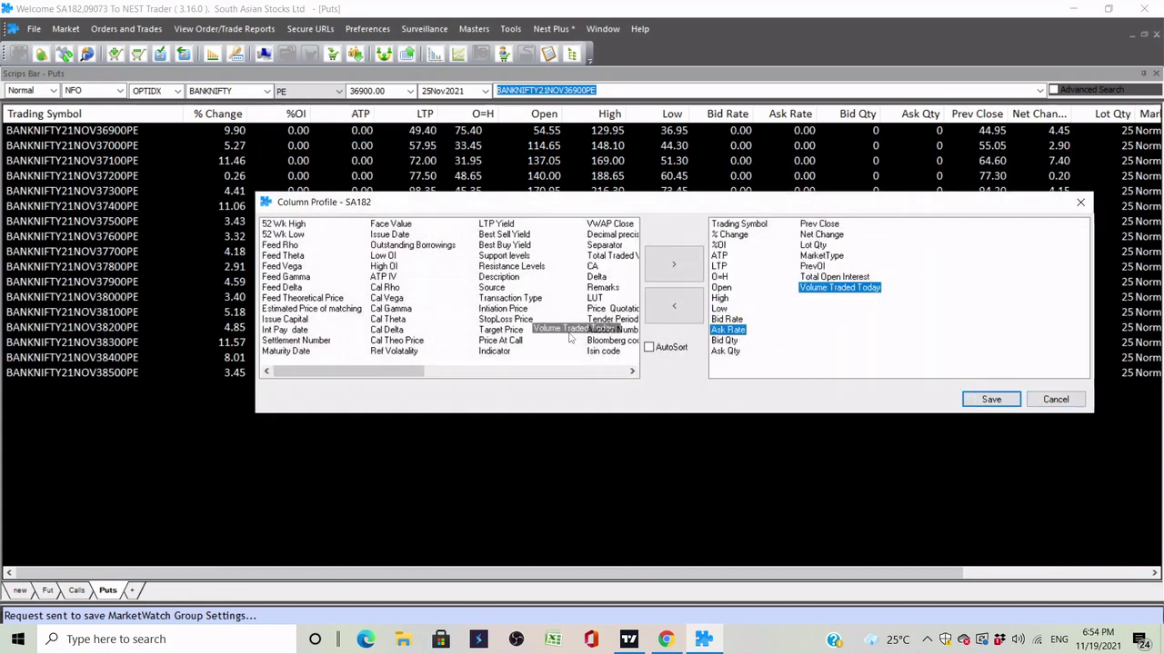
click(676, 307)
click(986, 401)
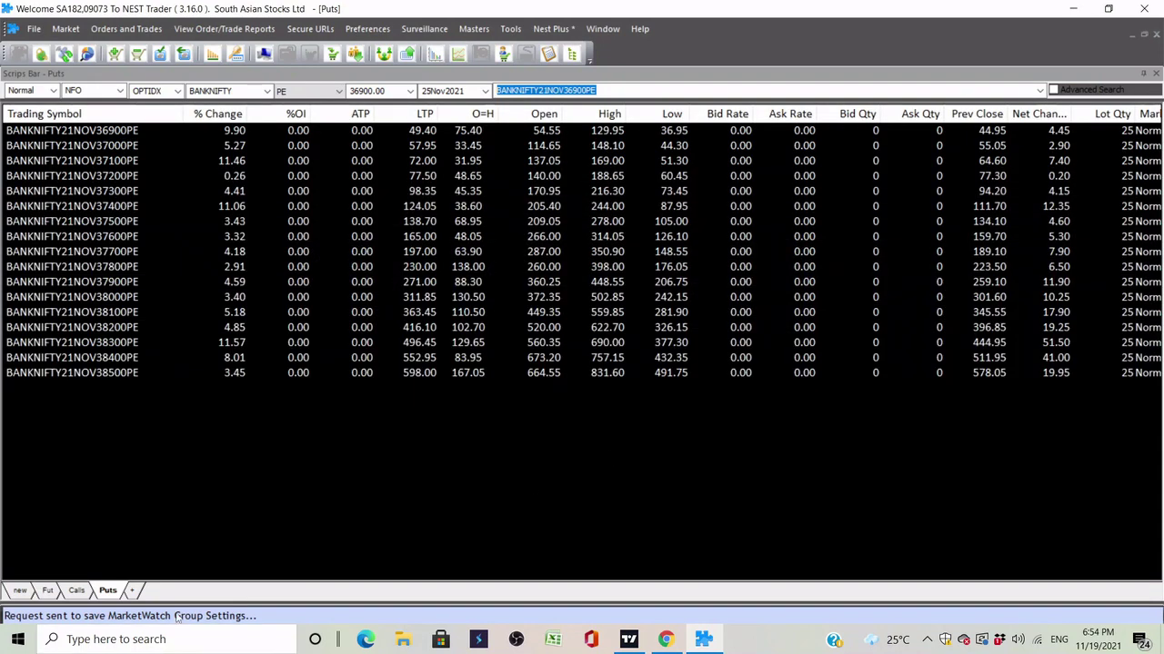
Save all market watch groups and select the BANKNIFTY21NOV37400PE contract in the Puts watch
right_click(115, 596)
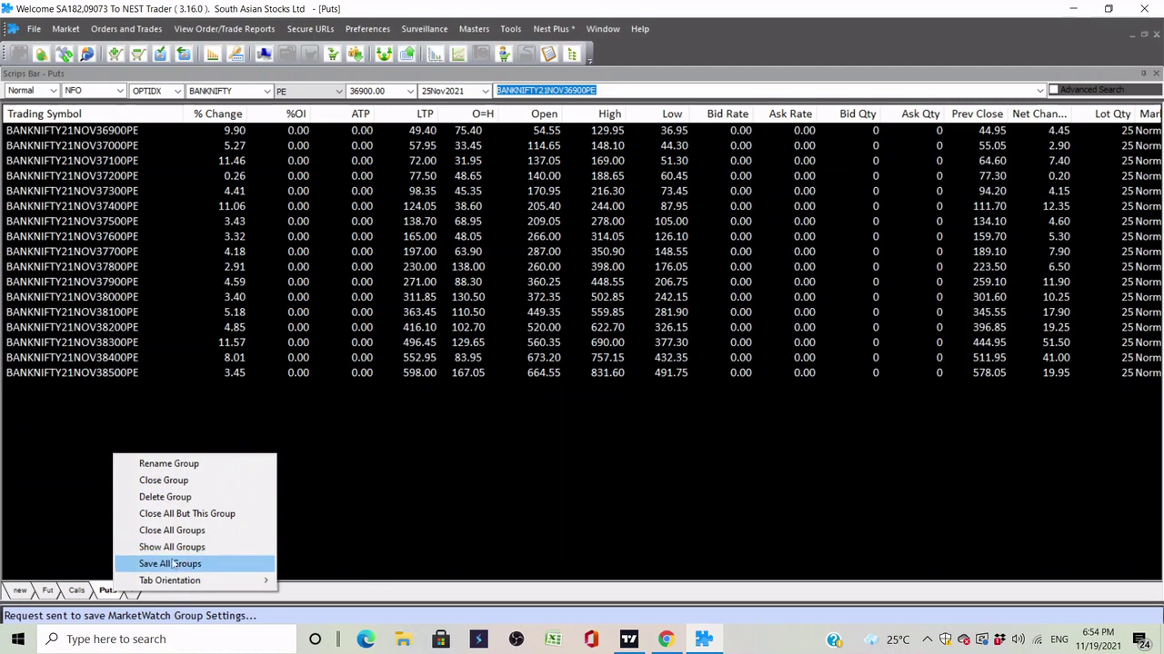
click(869, 428)
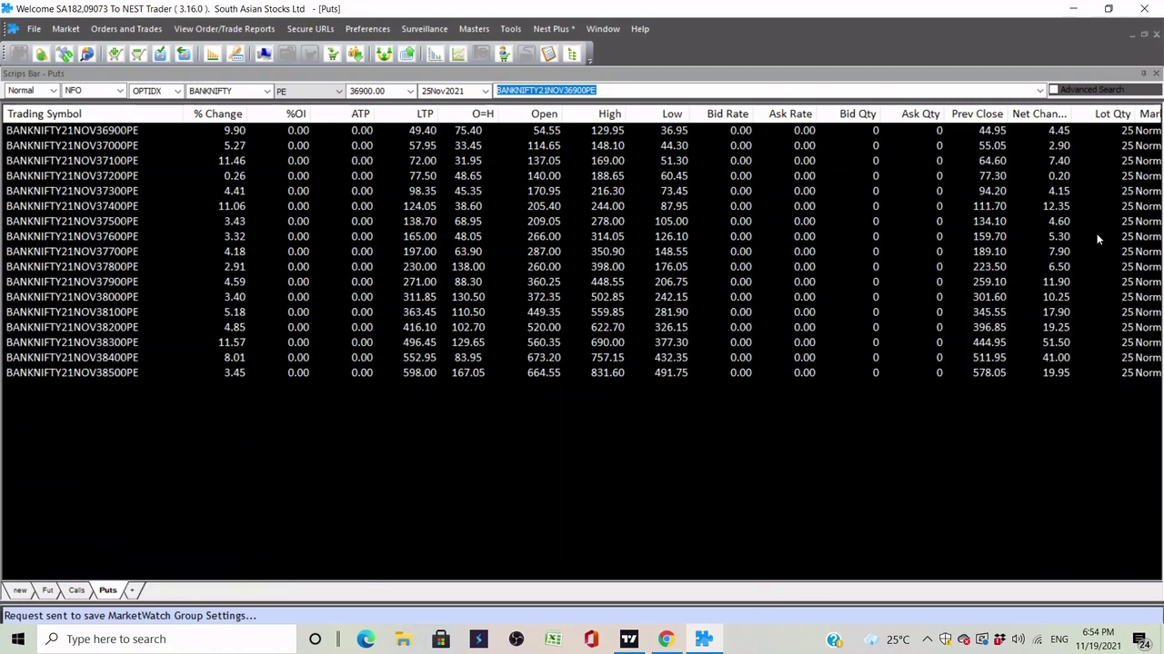
click(107, 211)
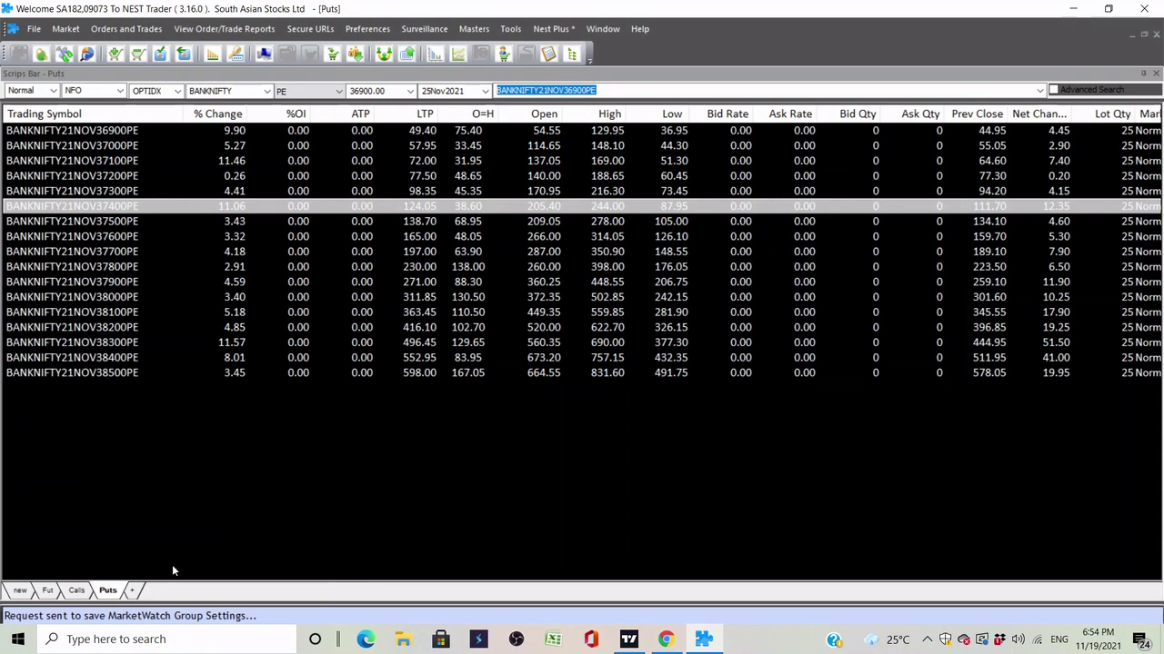
Review the columns of the Calls watch and the exchange segments available for adding scrips
click(76, 591)
scroll(976, 556, right, 3)
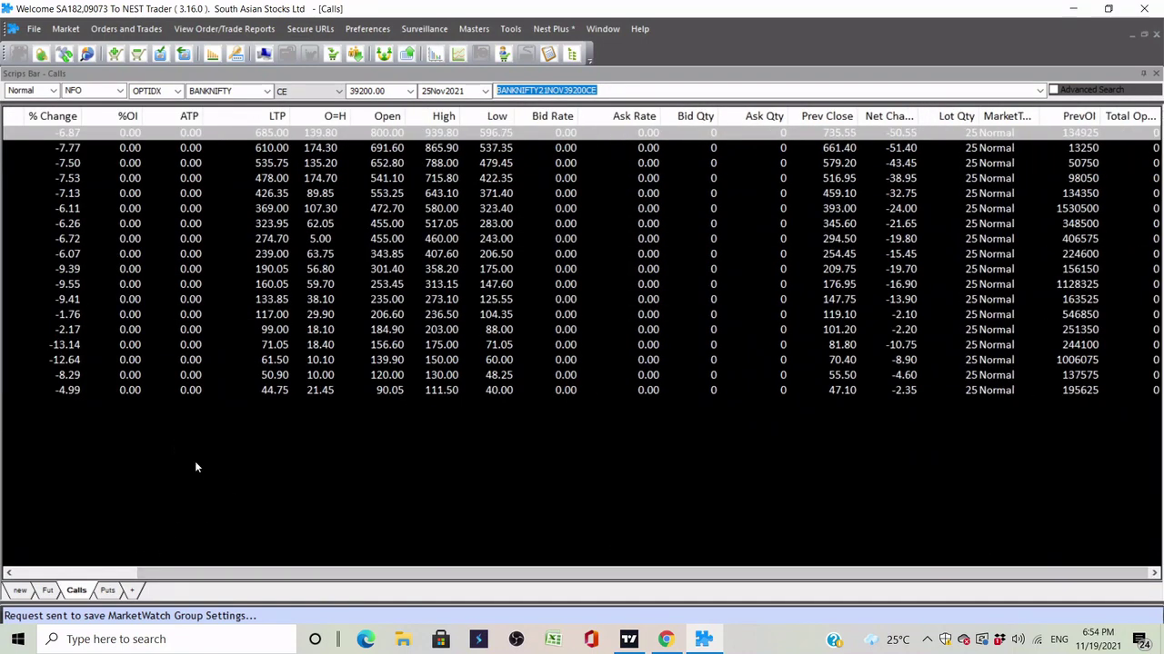
drag(608, 571, 480, 571)
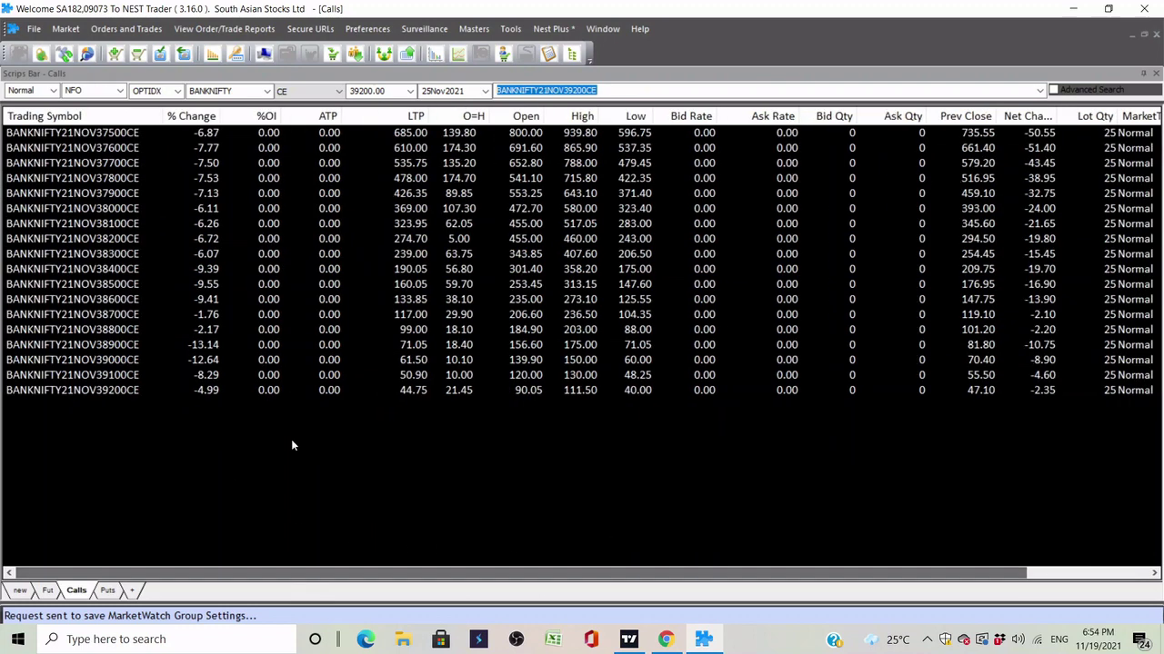
click(53, 92)
click(27, 104)
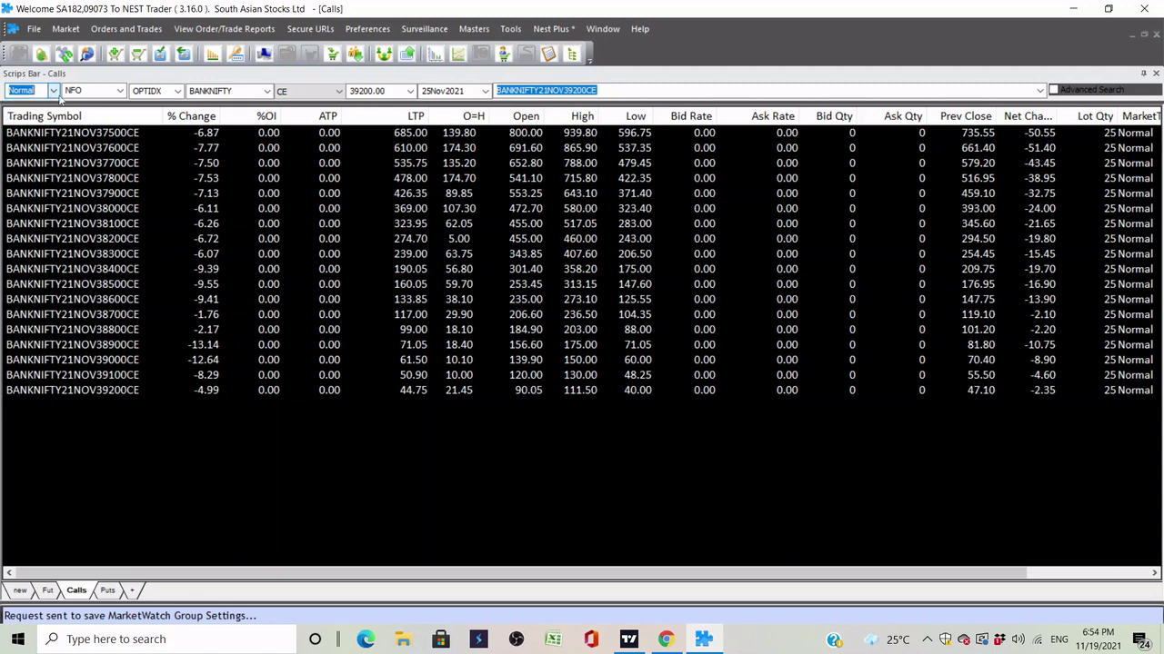
click(96, 91)
click(121, 92)
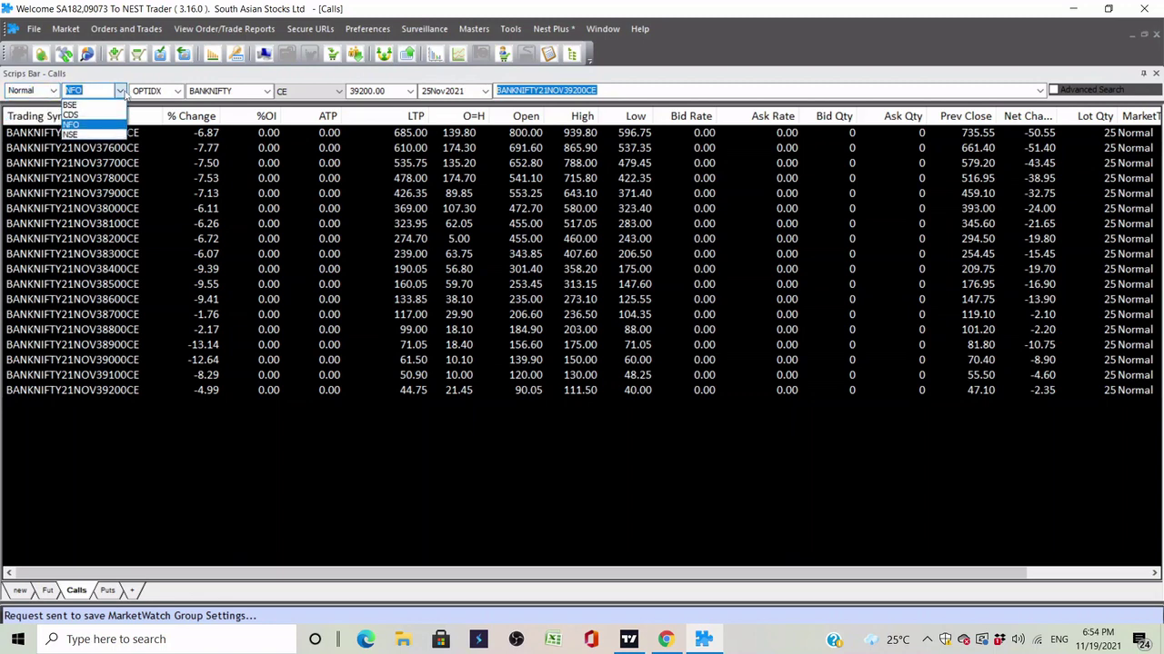
click(122, 93)
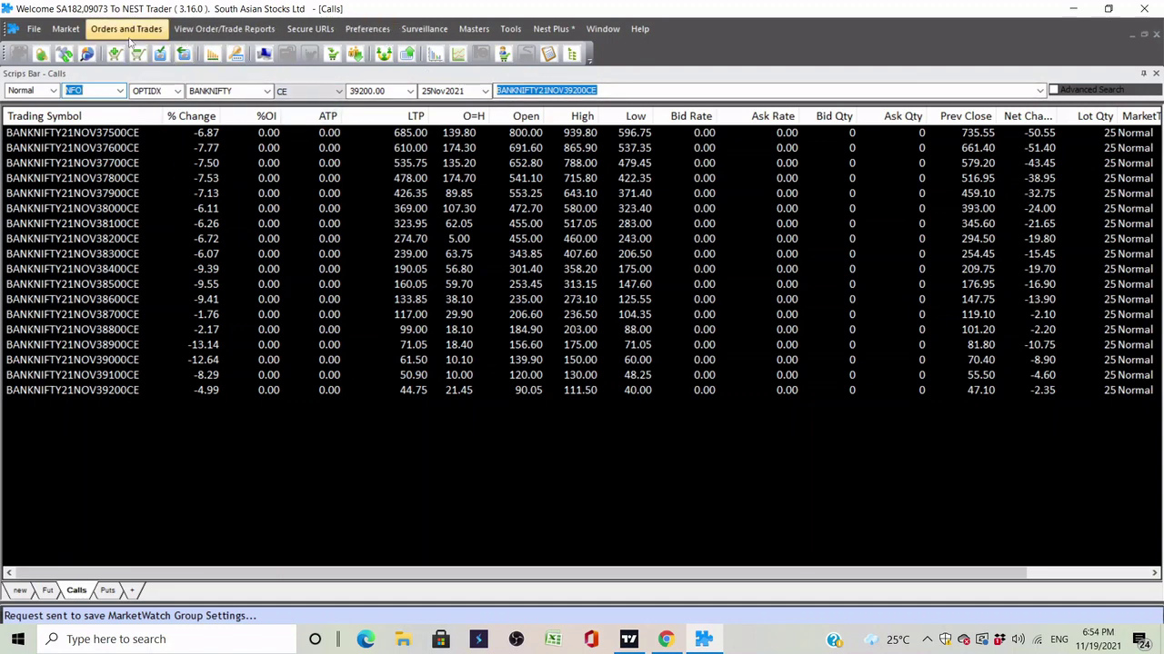
click(59, 33)
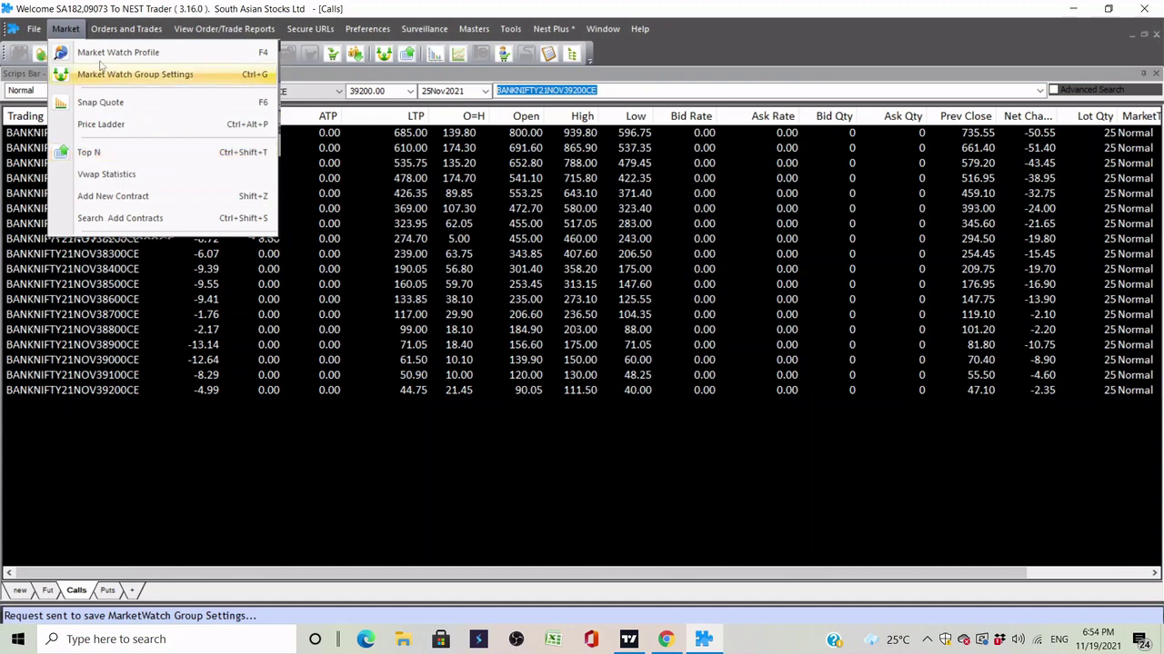
mouse_move(109, 32)
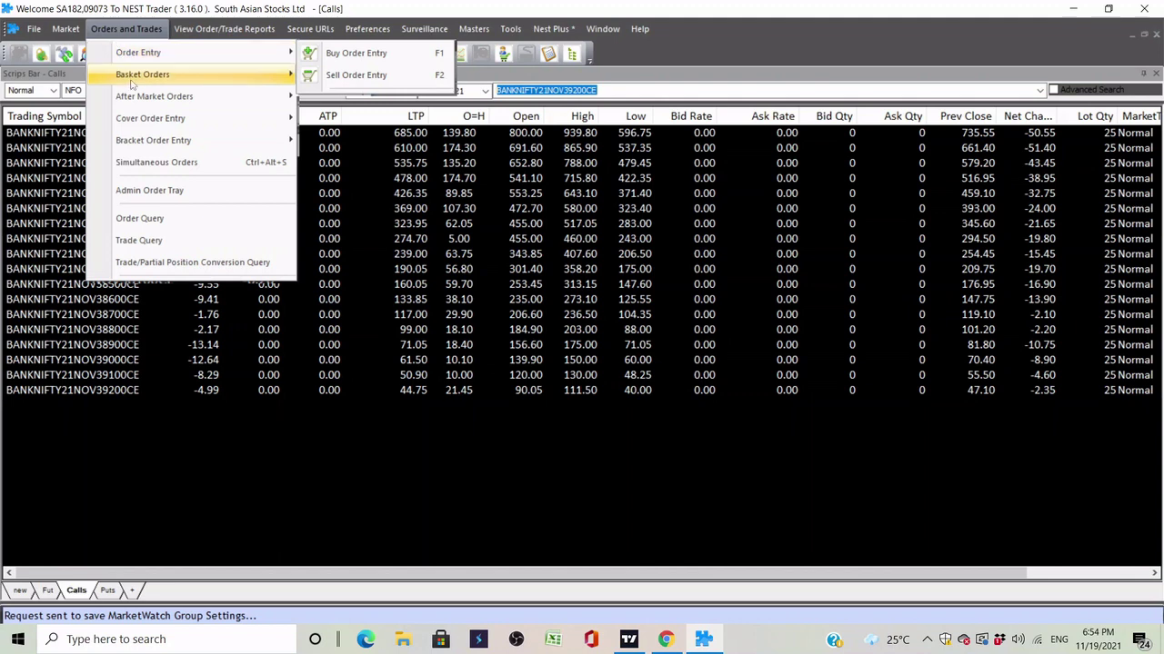
mouse_move(134, 83)
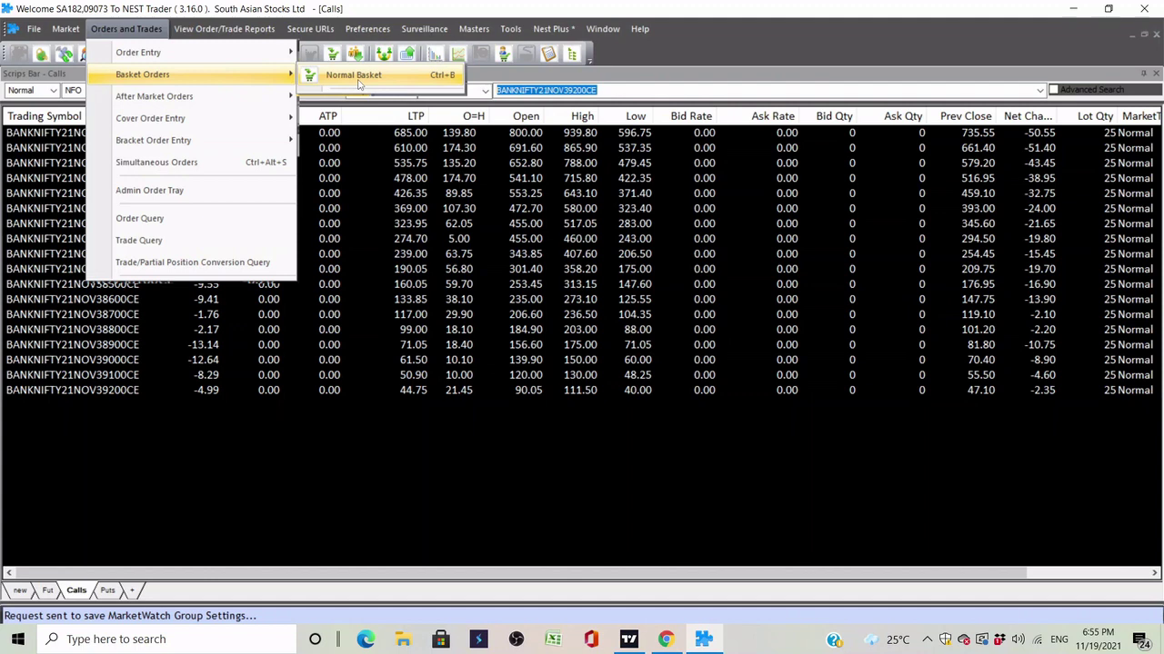
mouse_move(267, 96)
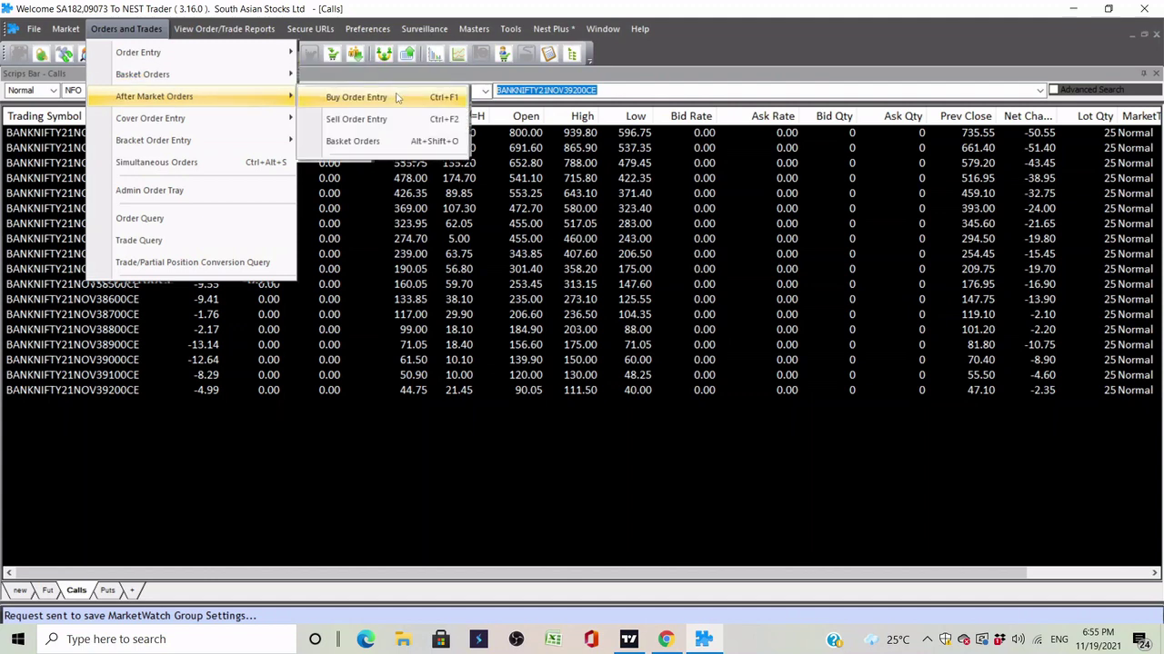
mouse_move(250, 121)
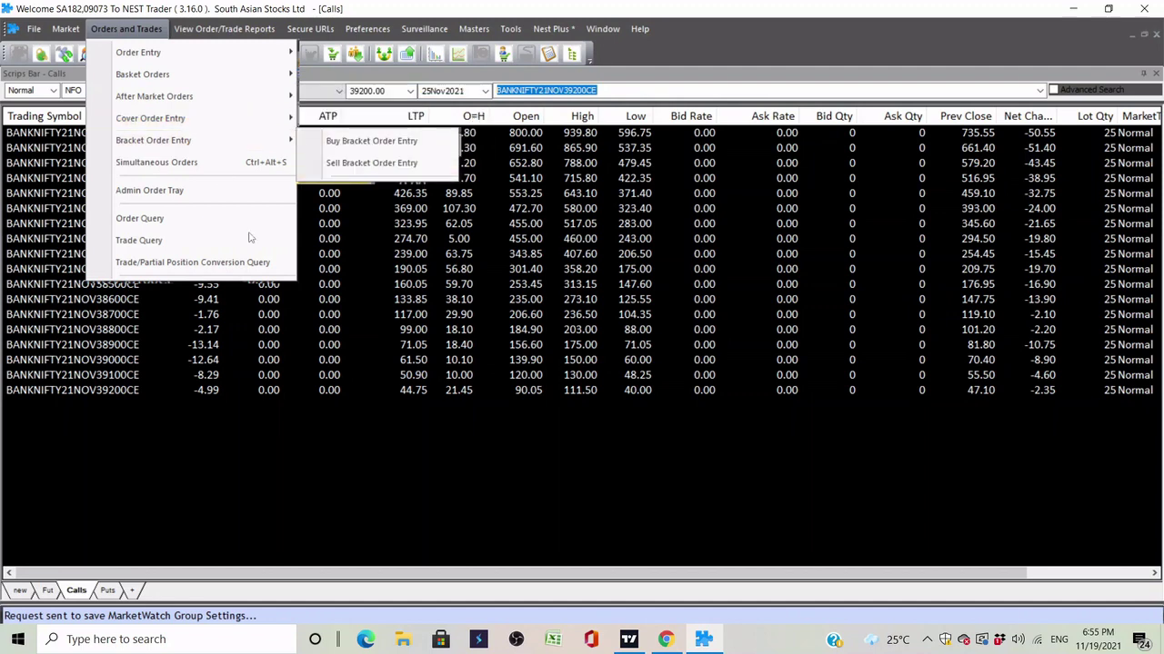
click(483, 467)
View the buy order form for the BANKNIFTY21NOV38400CE contract and close it without submitting
click(102, 271)
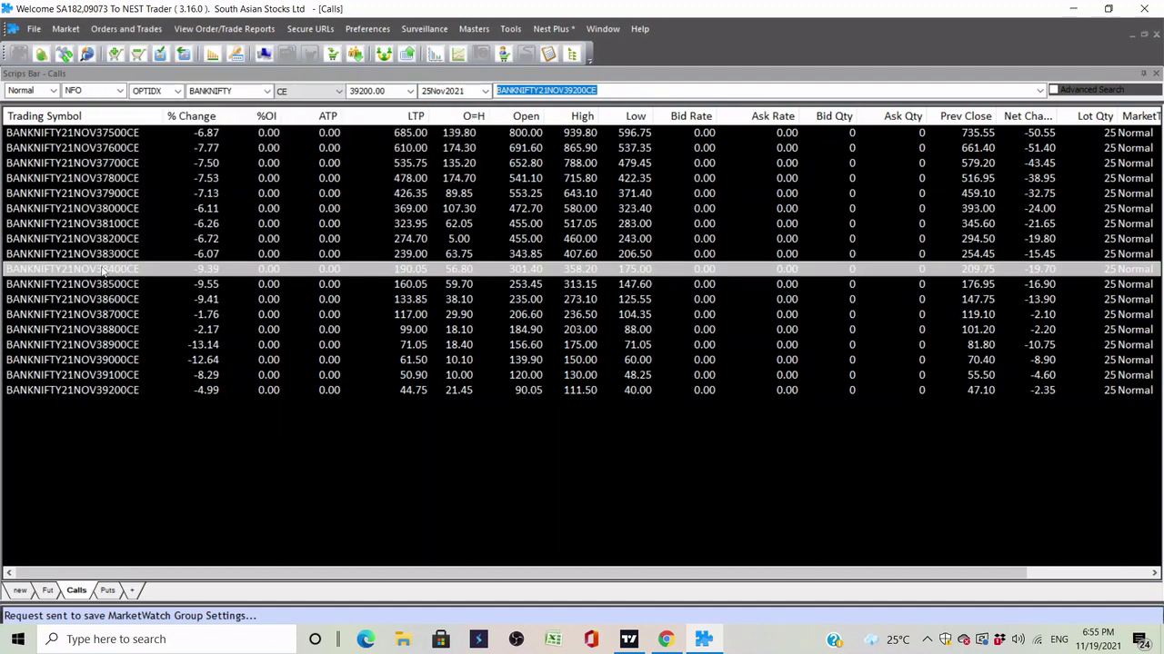
key(F1)
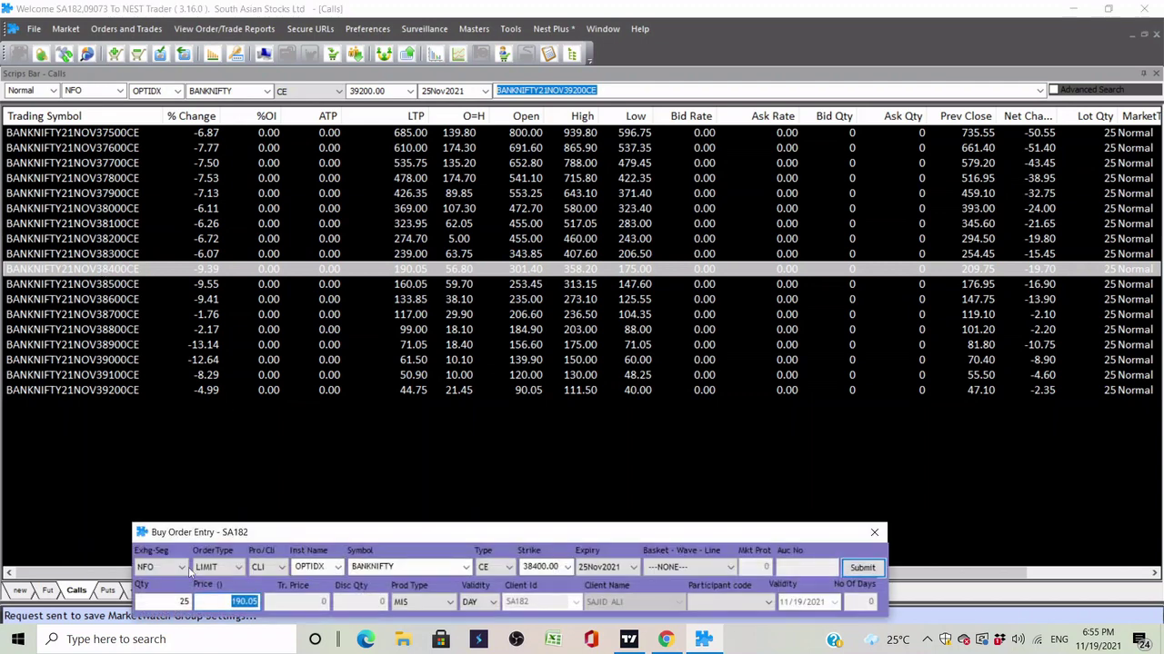
click(290, 489)
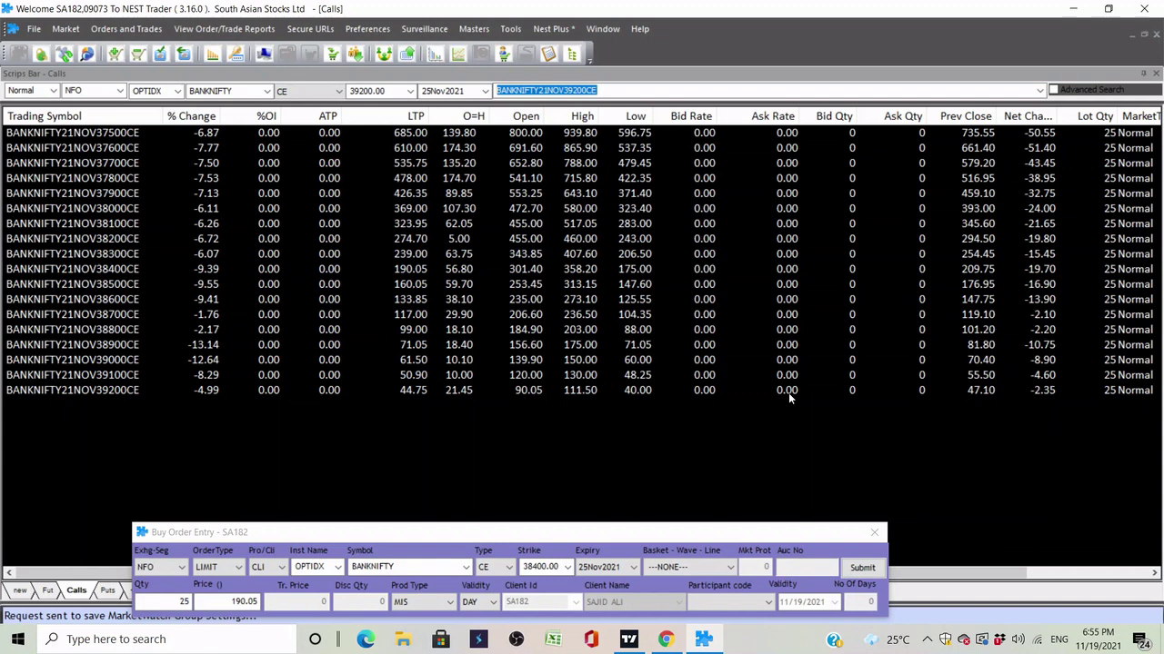
click(878, 533)
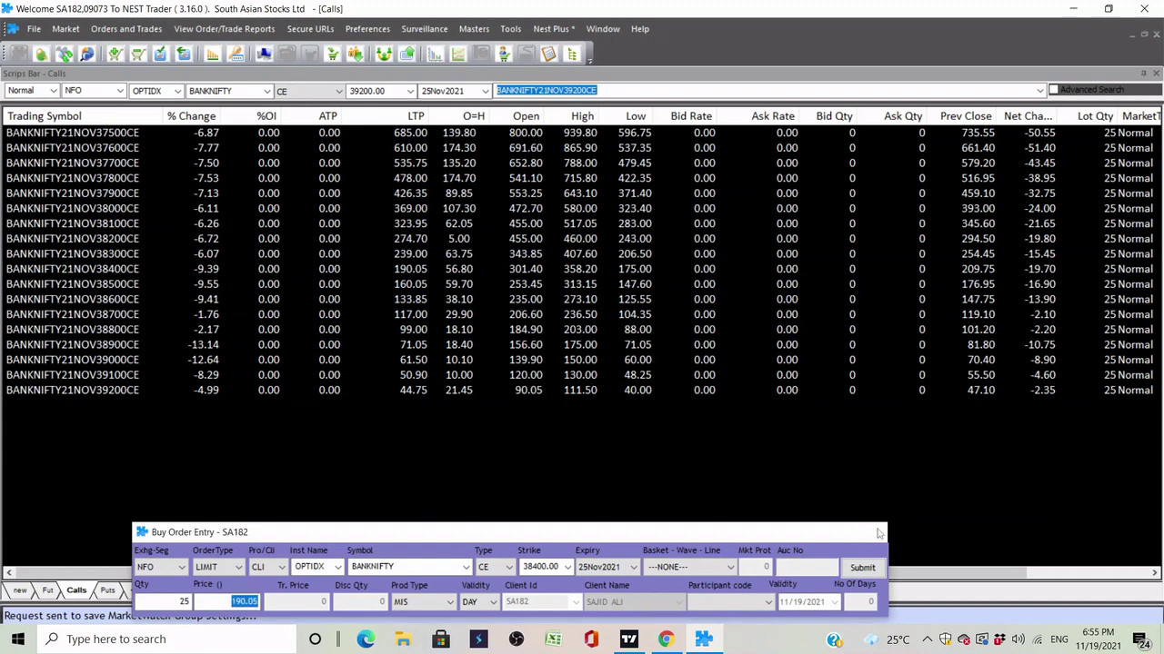
click(878, 534)
Try to place a limit buy order for 25 BANKNIFTY21NOV38200CE at 274.70, cancelling at the transaction password prompt
click(127, 240)
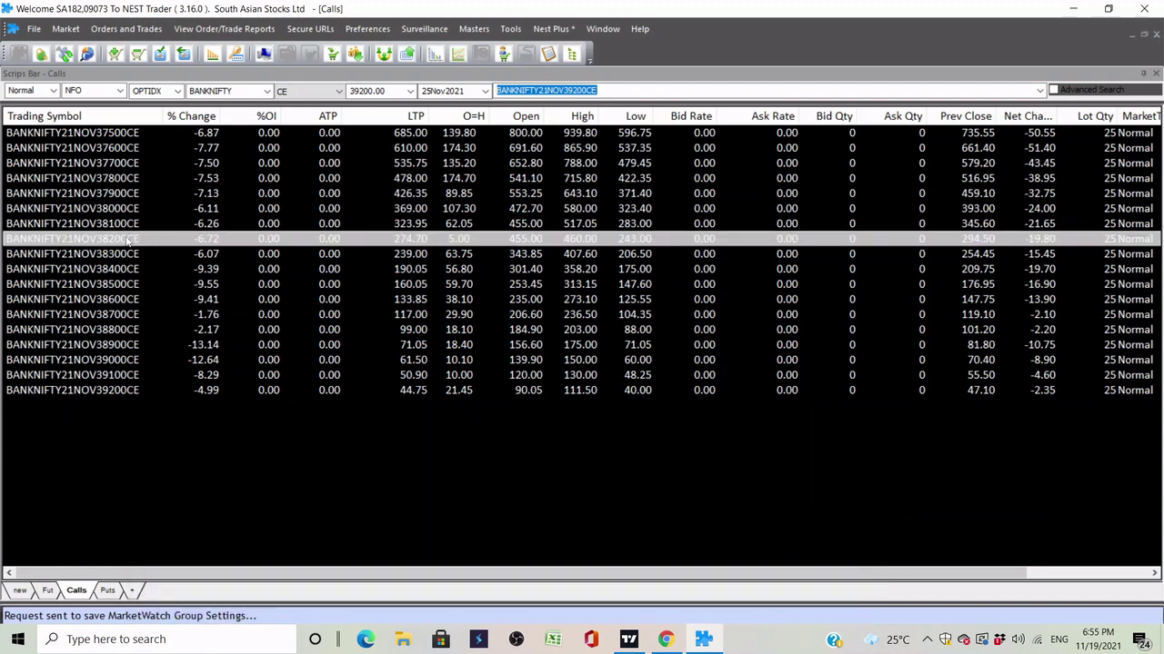
key(F1)
key(Return)
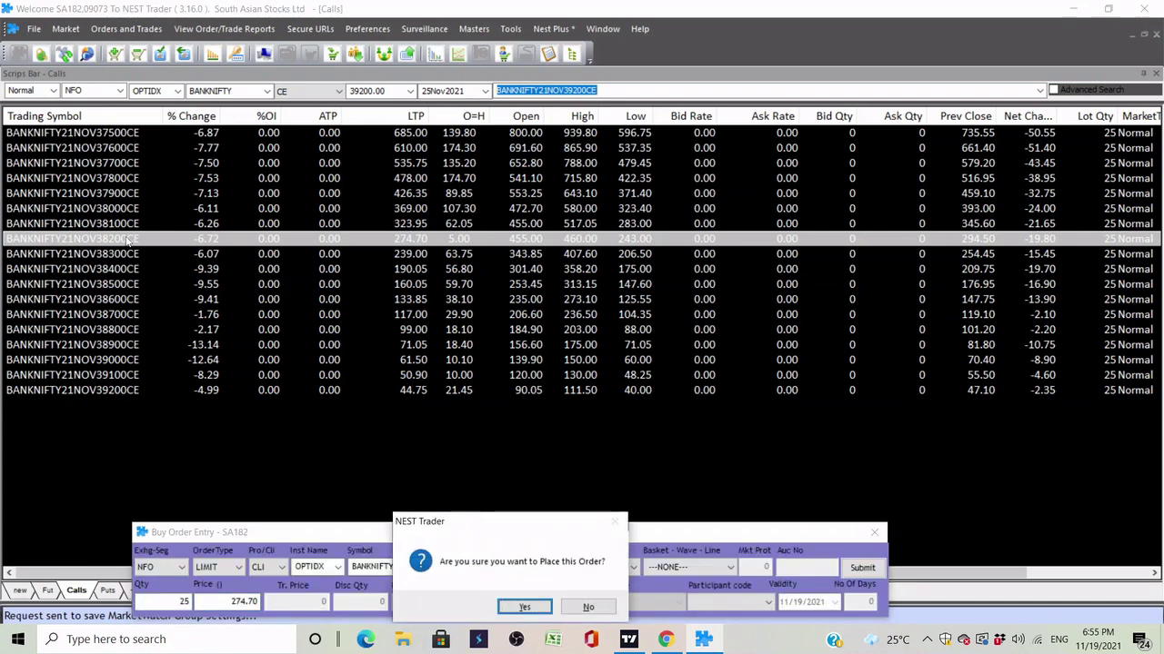
key(Return)
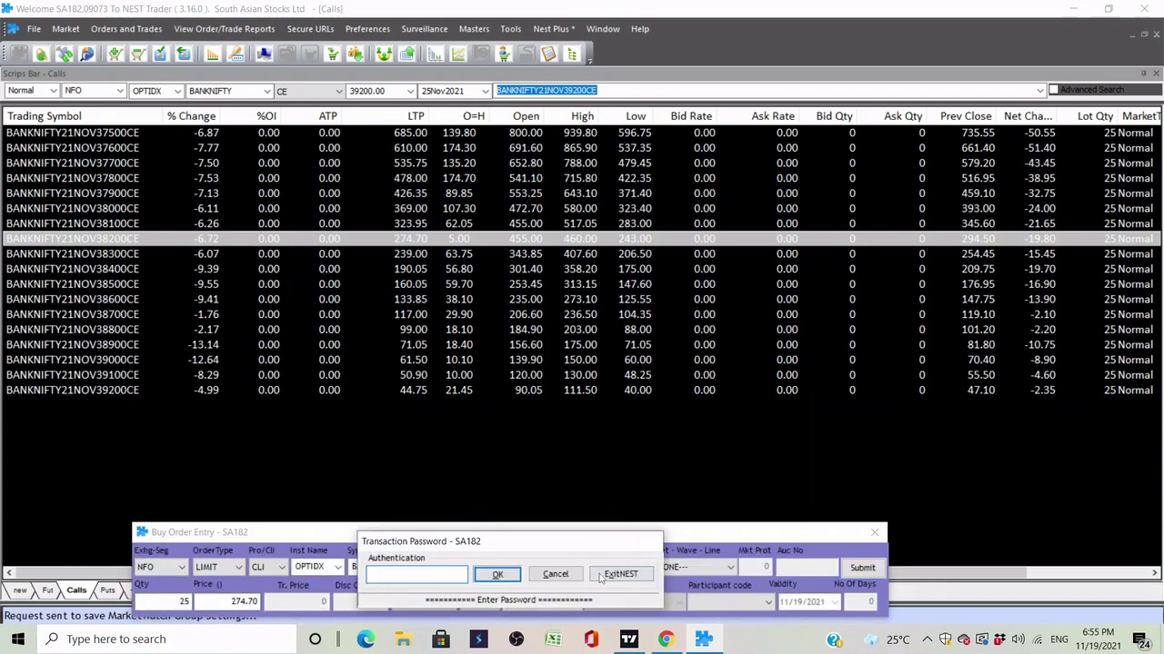
click(556, 574)
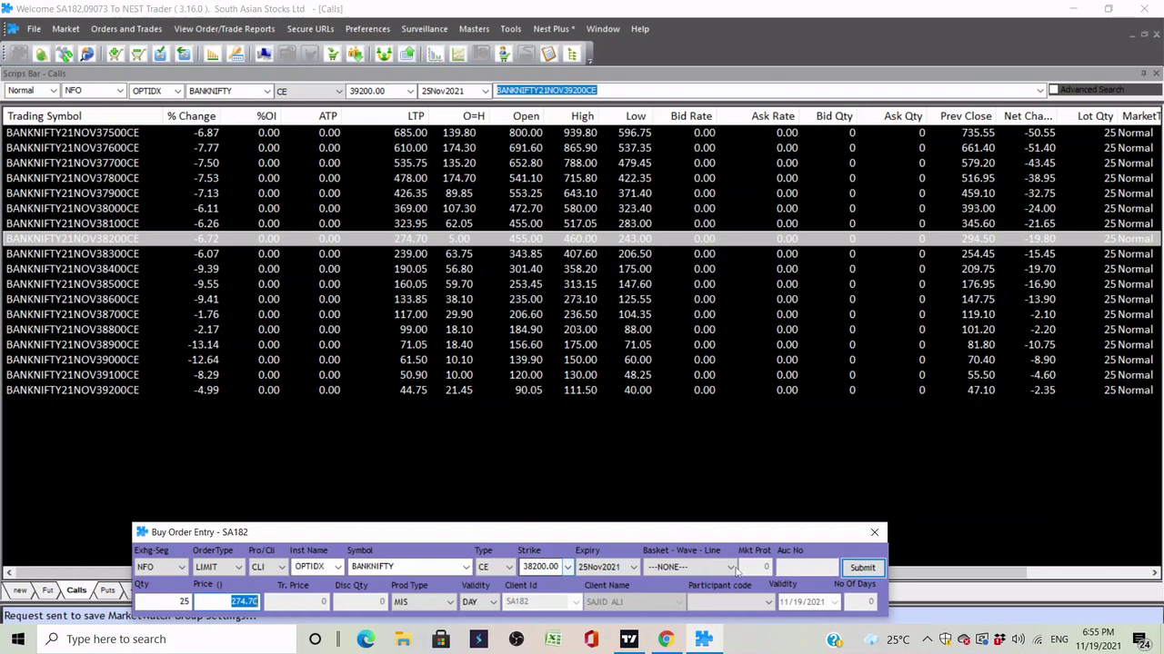
click(874, 531)
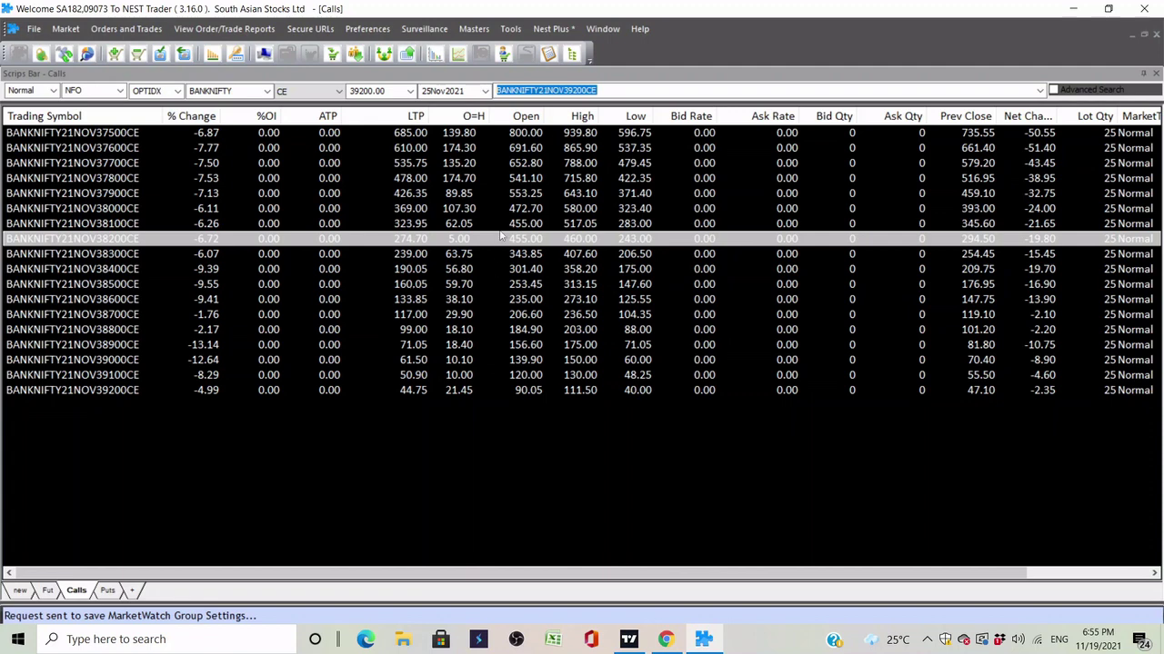
click(495, 311)
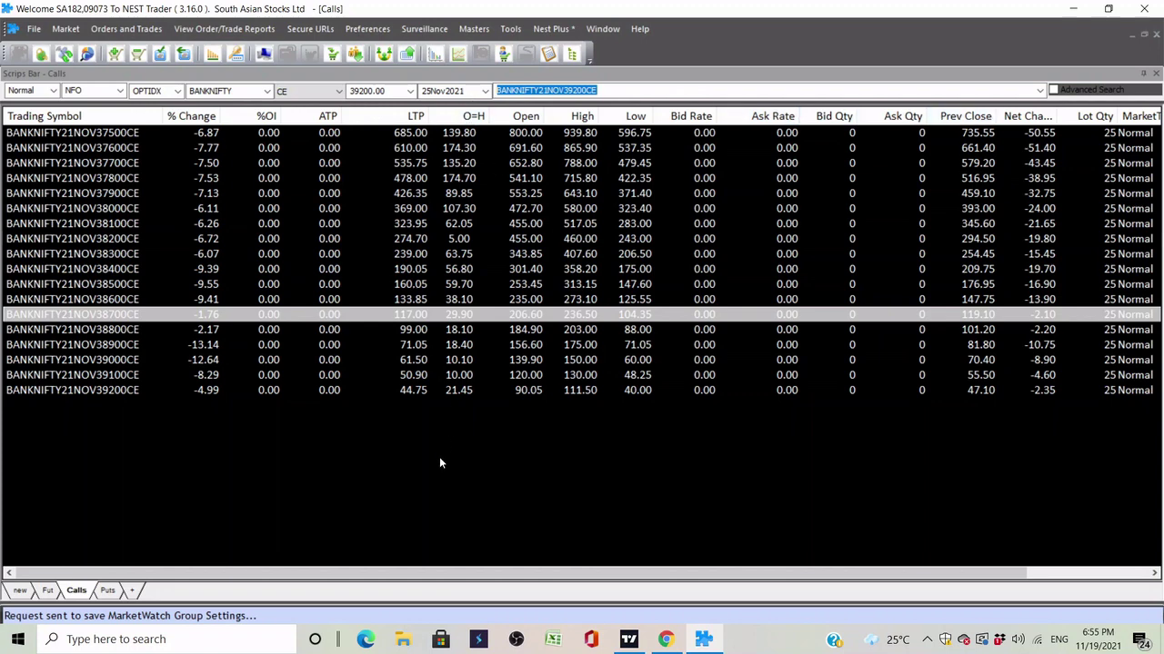
click(484, 416)
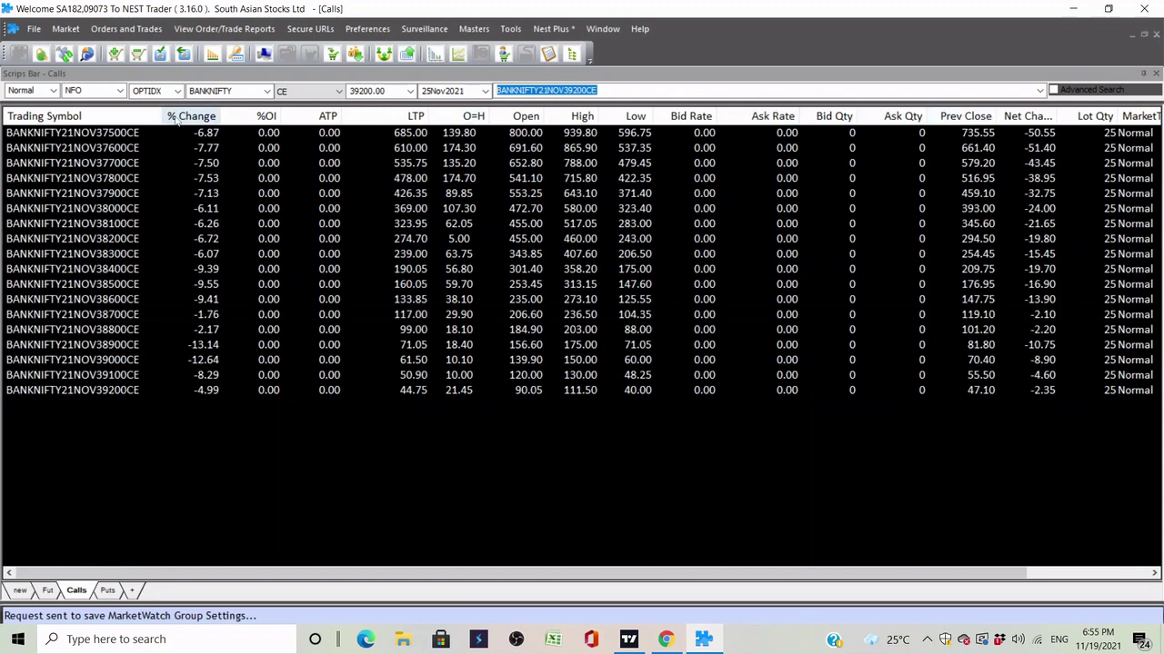
View the column expression of the O=H custom column and close its editor without saving
right_click(451, 121)
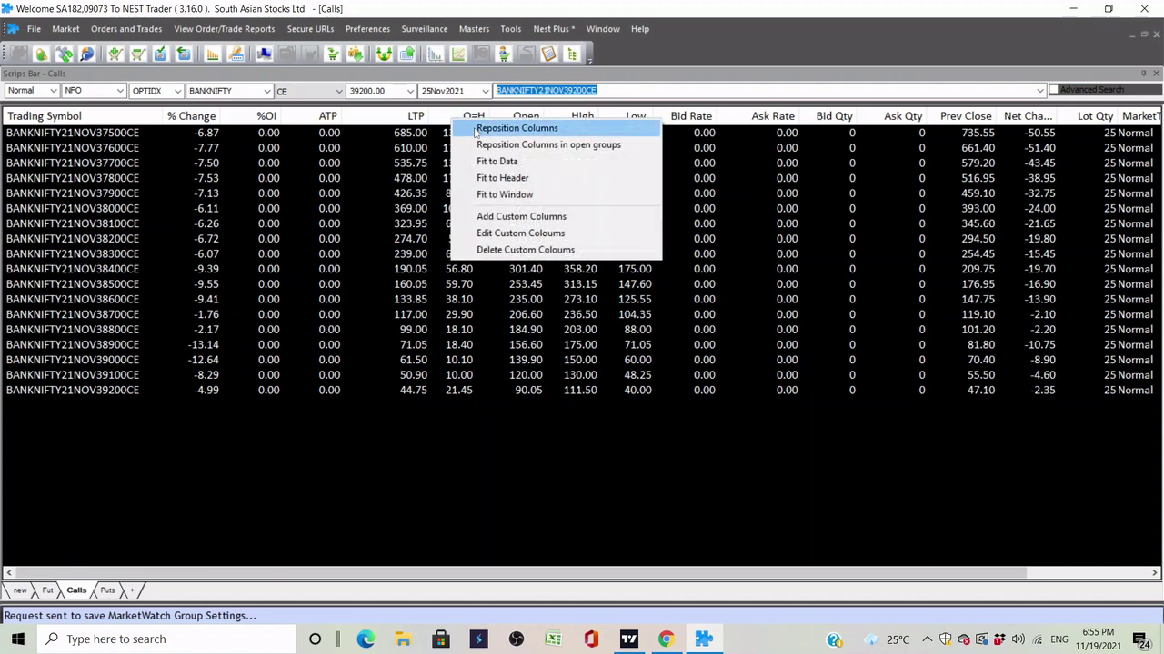
click(523, 233)
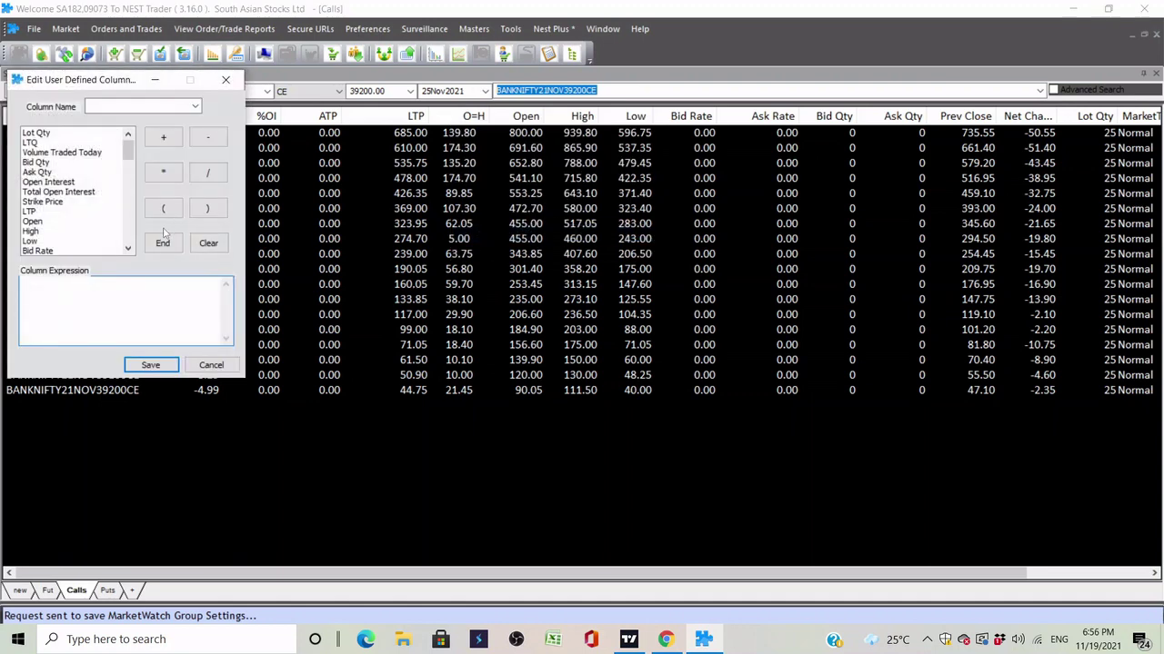
click(150, 105)
click(195, 106)
click(127, 118)
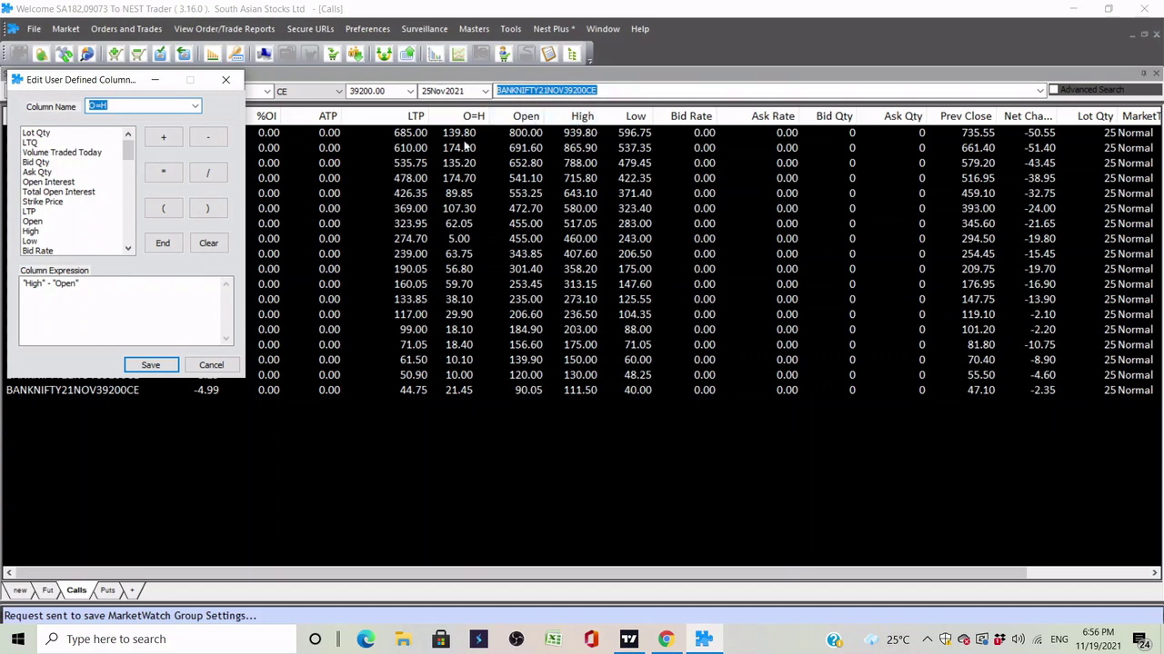
click(210, 364)
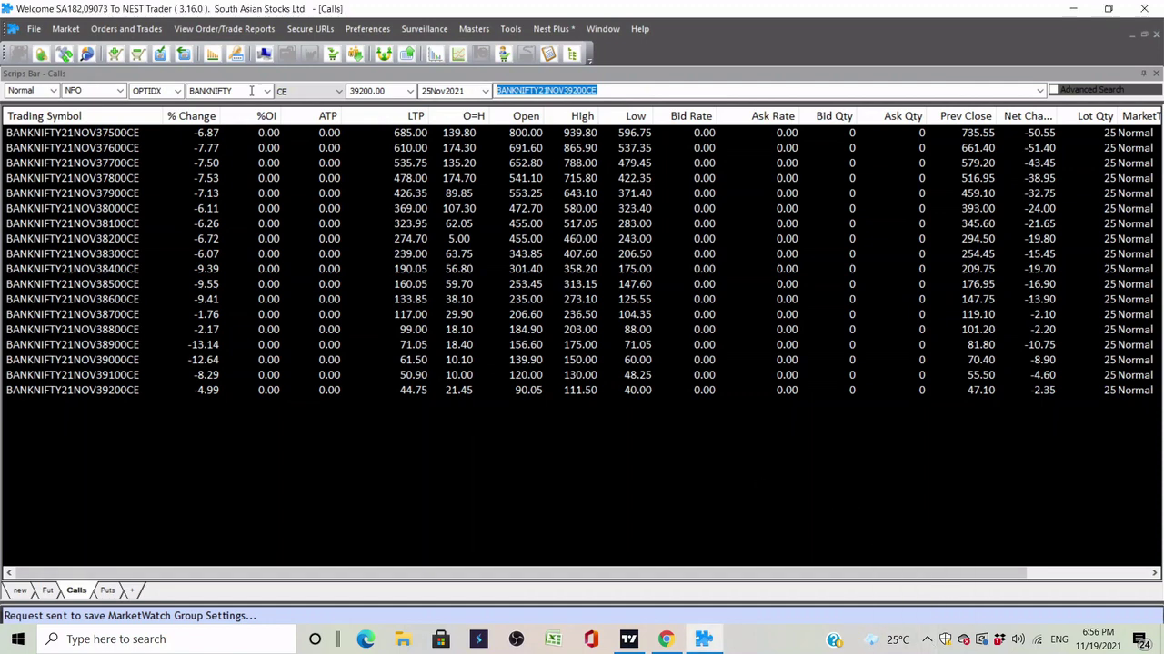
View the RMS limits for all clients, including the margin and MTM columns, and close the report
click(210, 30)
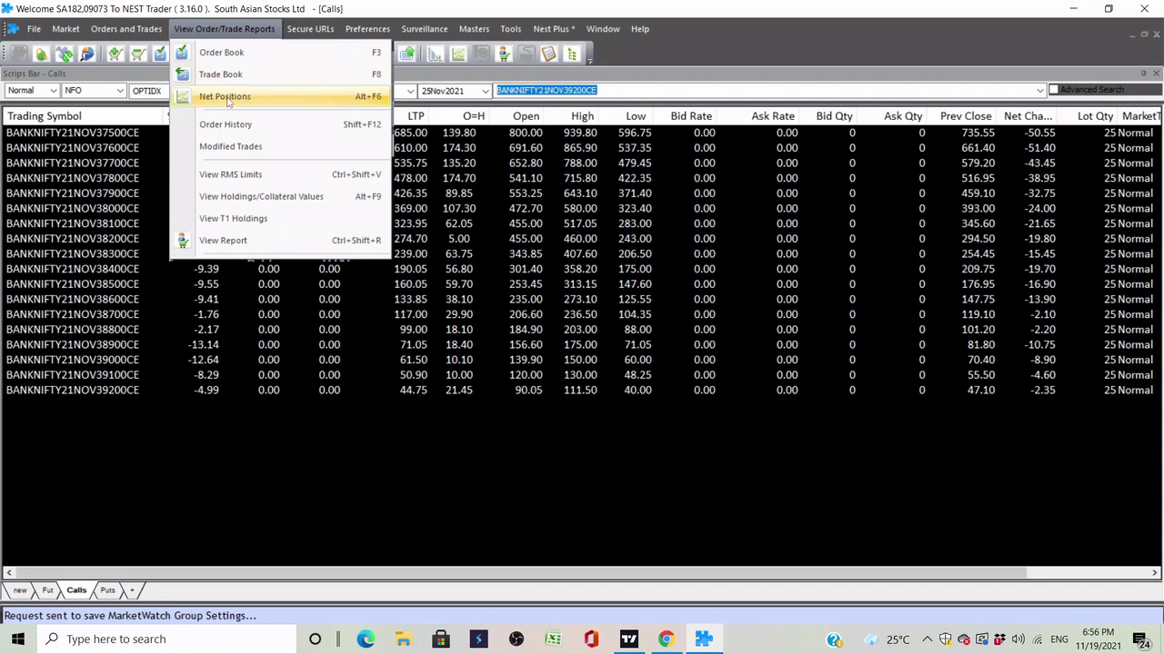
click(230, 176)
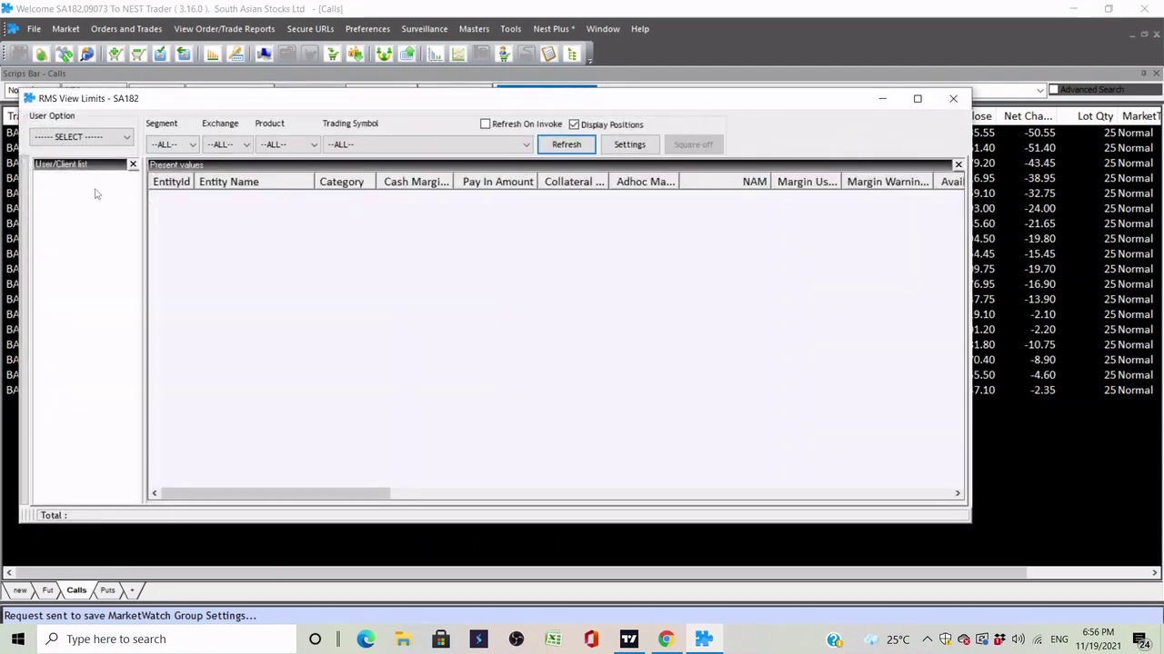
click(91, 139)
click(60, 186)
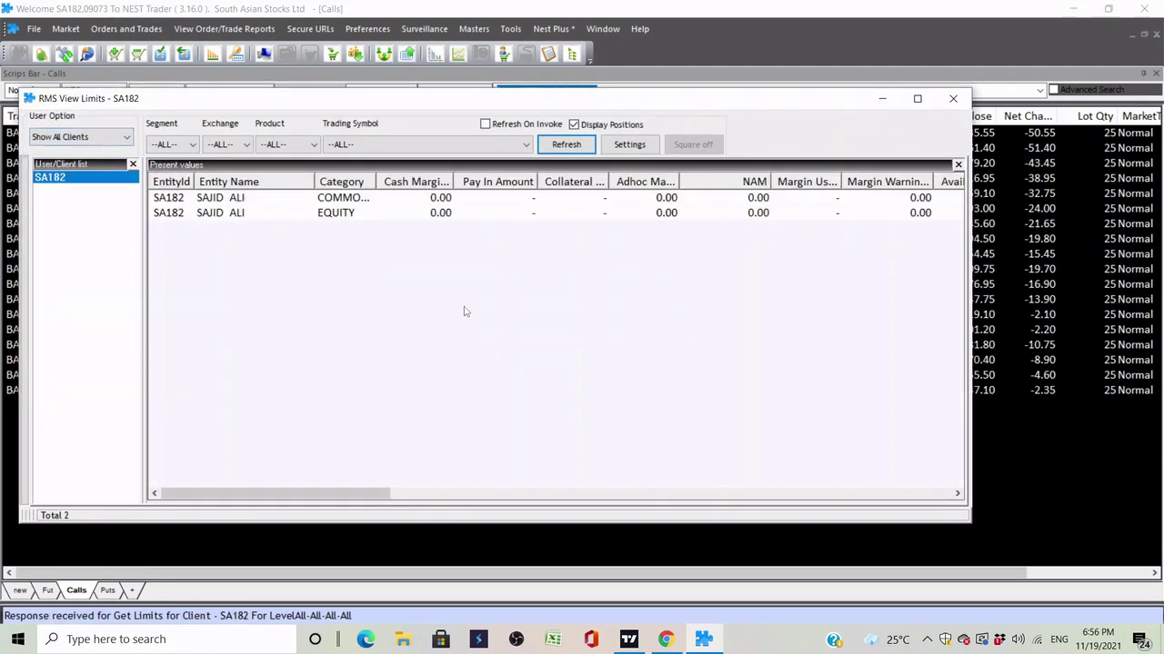
drag(195, 494, 385, 498)
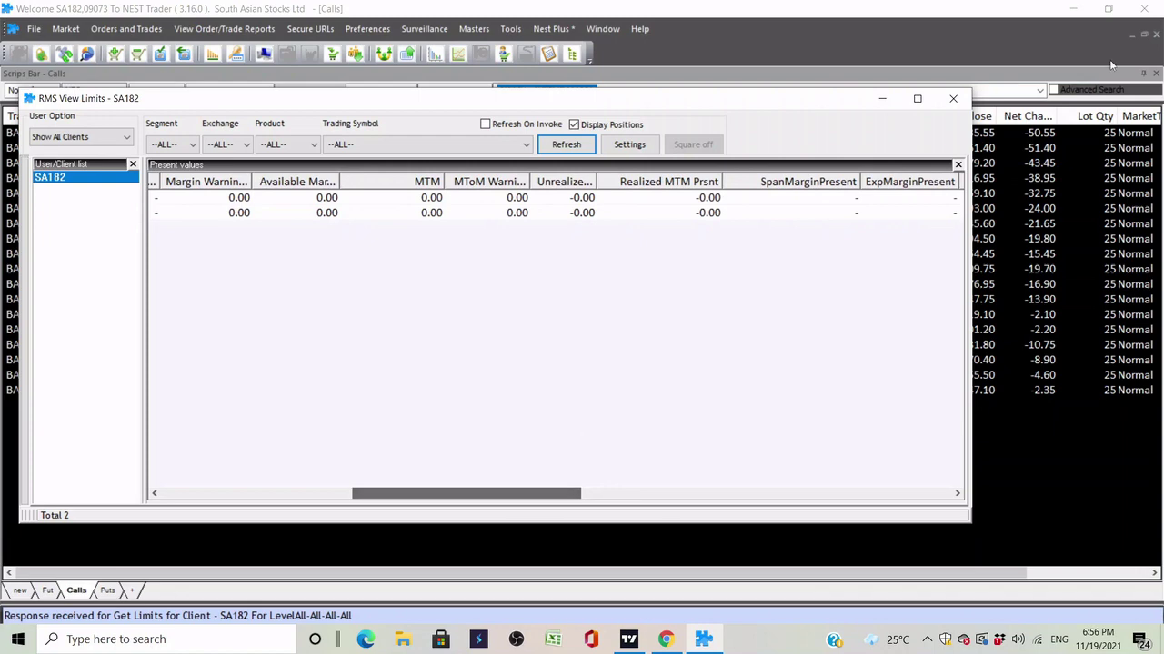
click(953, 98)
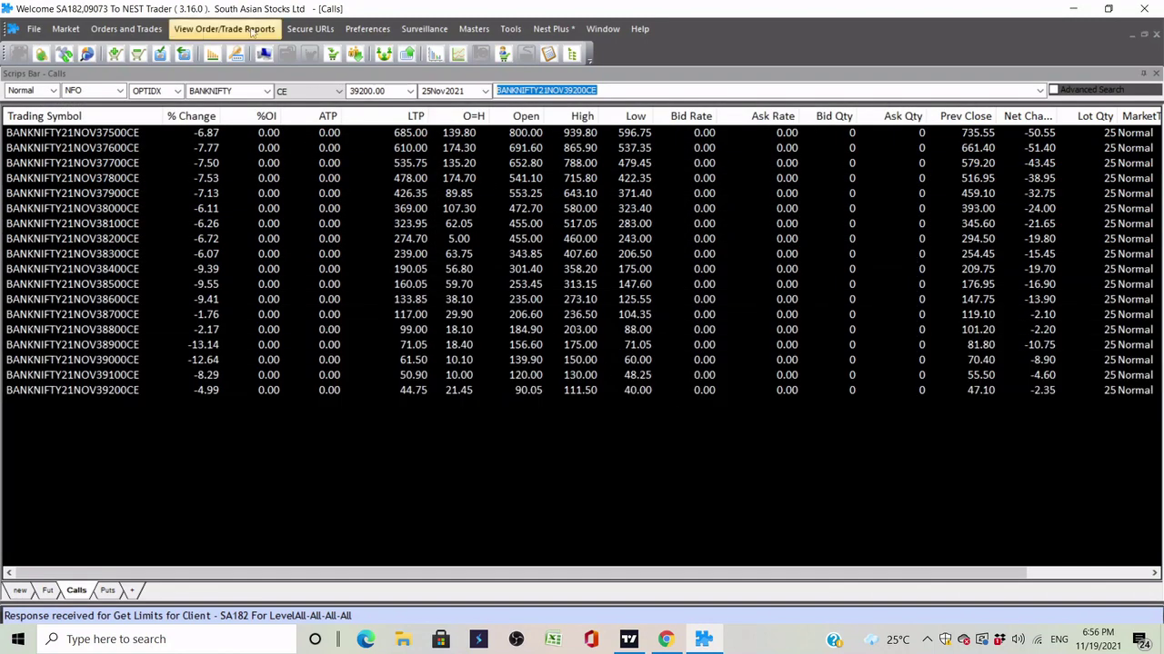
Open the user preference settings and view the order defaults for the NSE exchange segment
click(259, 31)
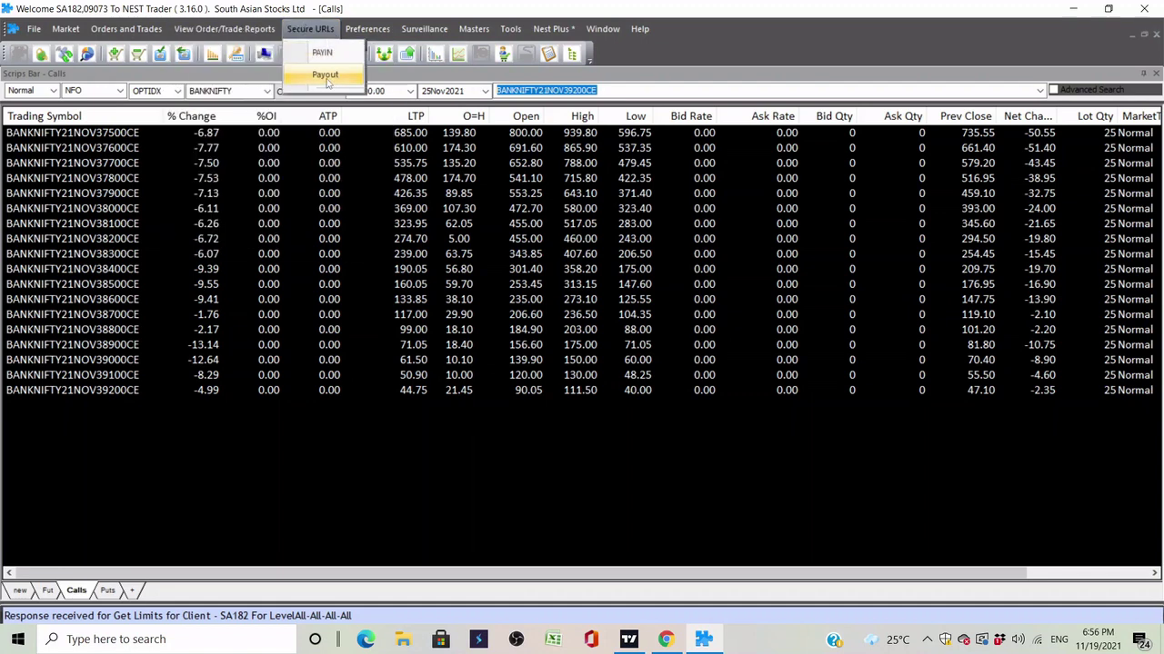
mouse_move(361, 31)
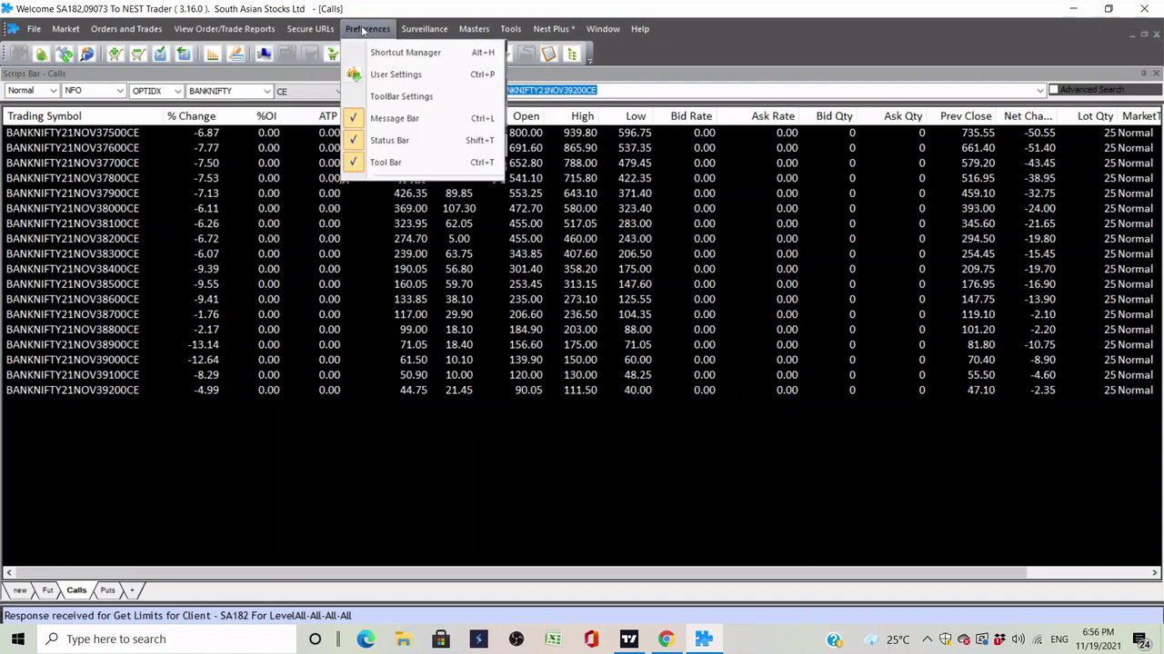
click(381, 75)
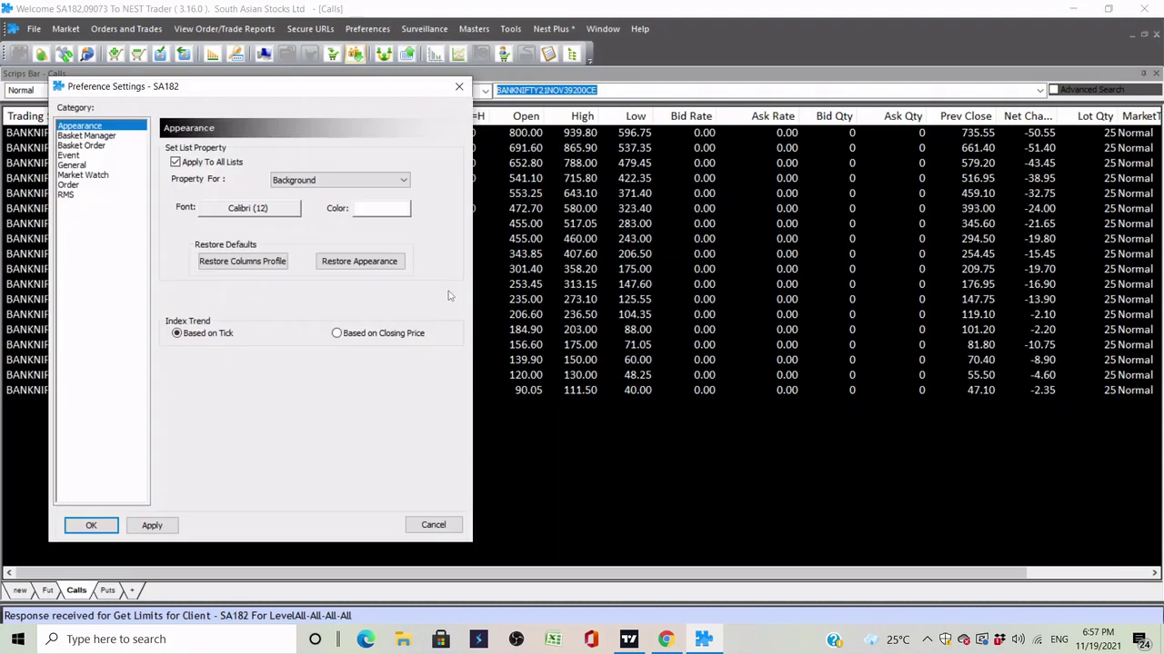
click(206, 262)
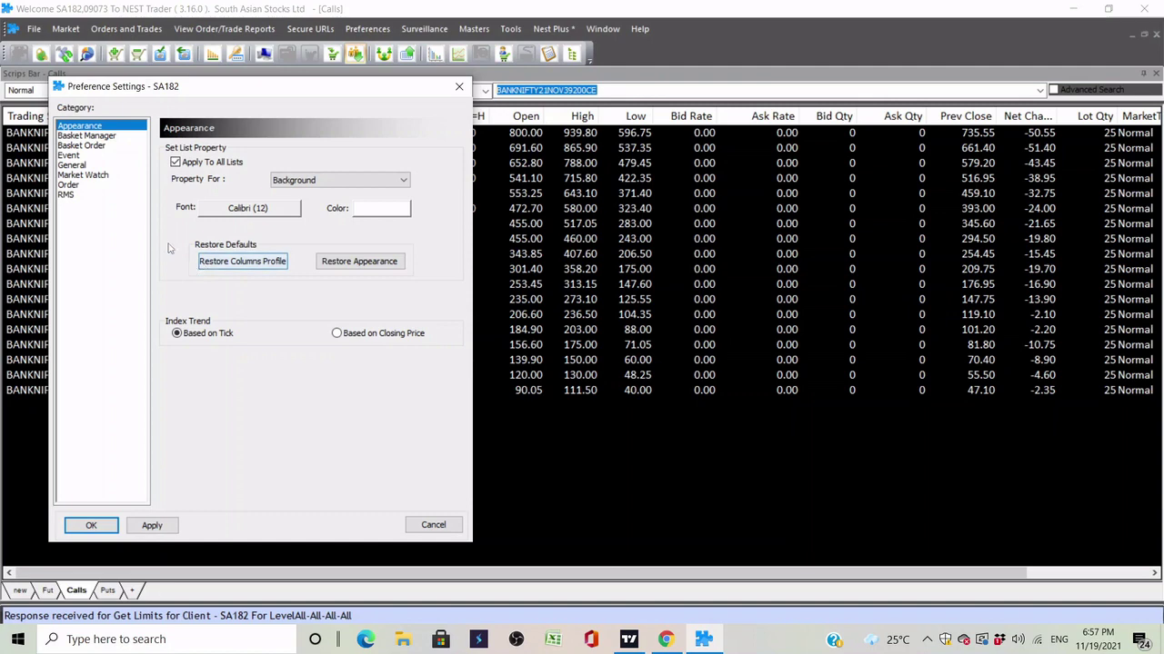
click(68, 185)
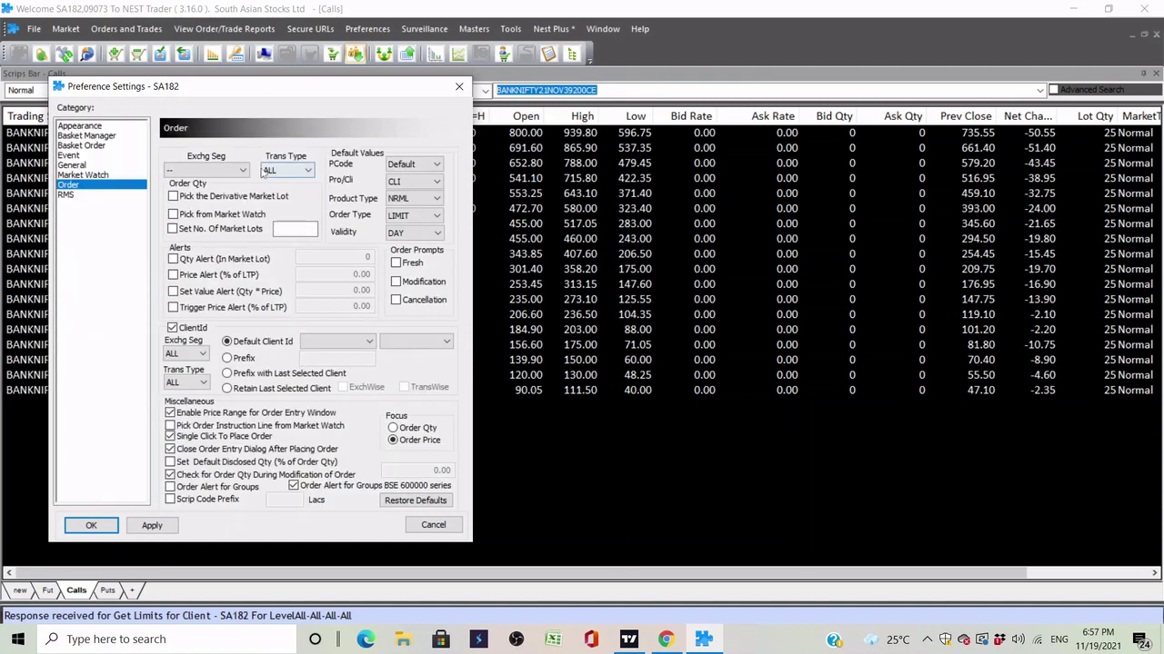
click(244, 171)
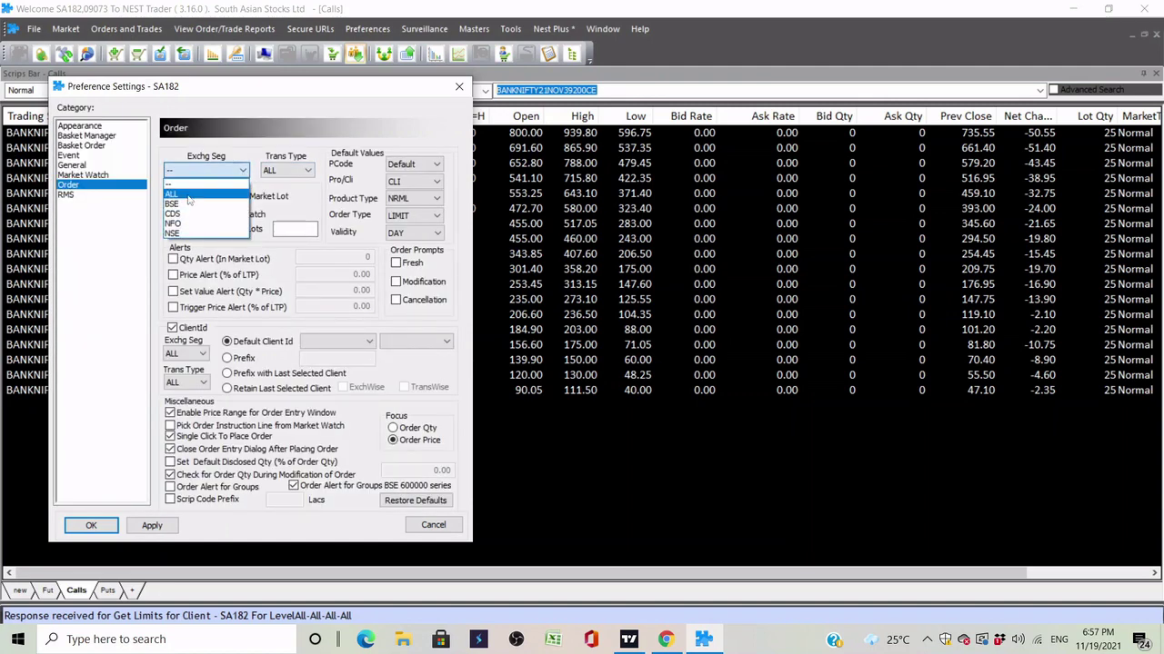
click(183, 223)
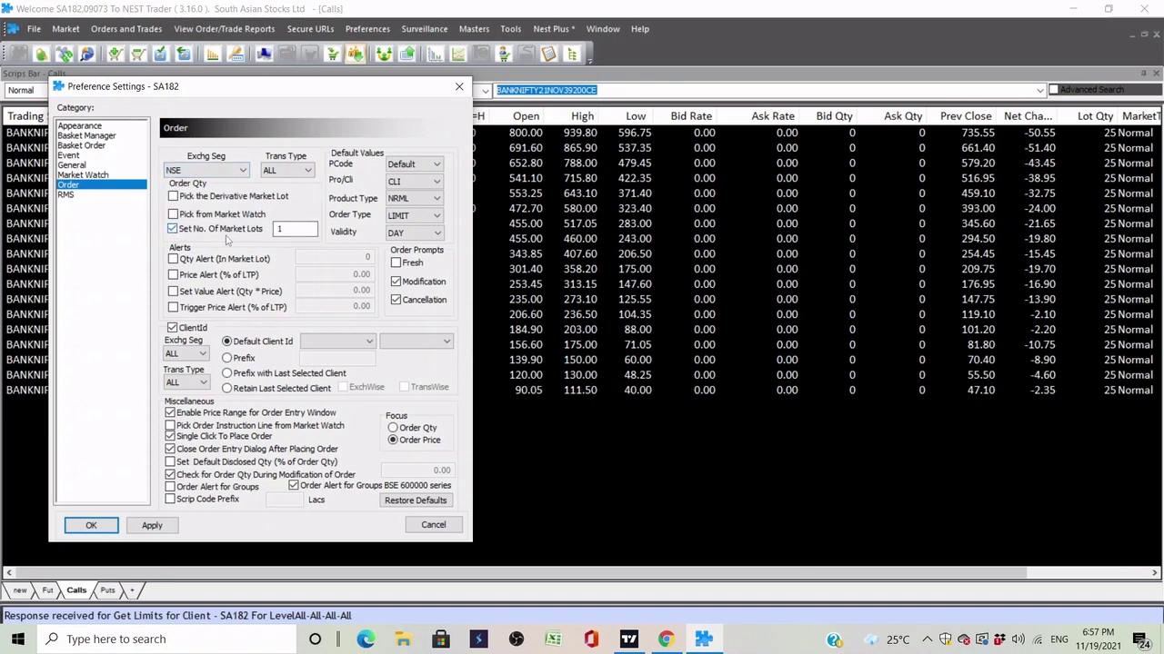
click(292, 232)
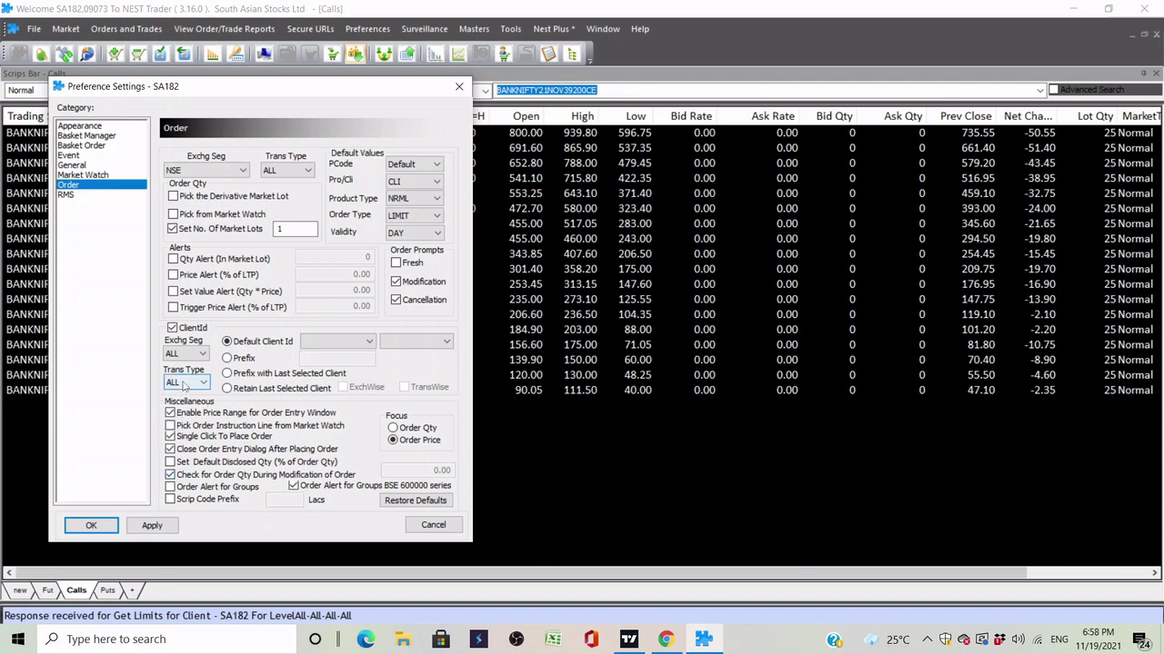
View the buy order form for the BANKNIFTY21NOV38600CE contract and close it without submitting
click(571, 302)
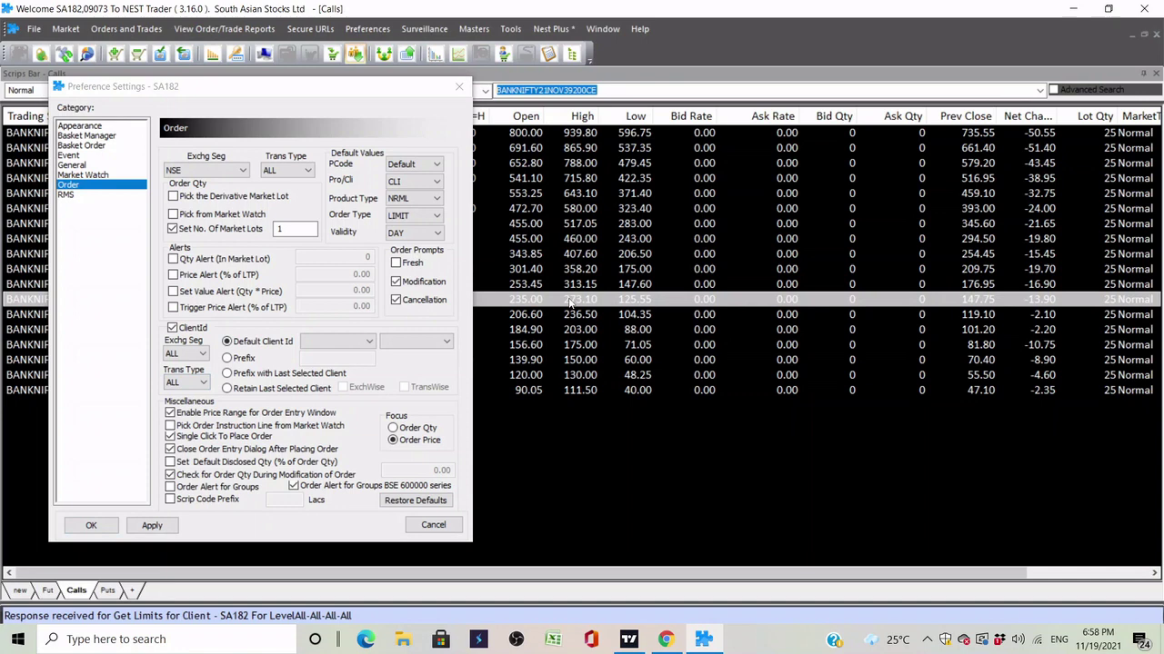
key(F1)
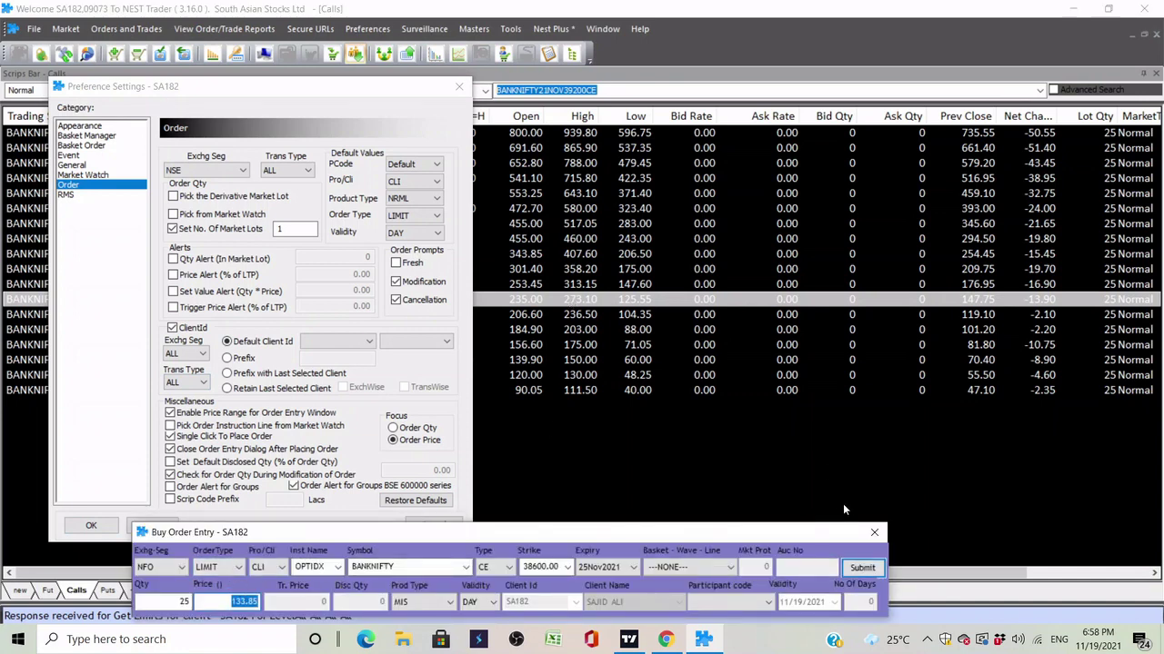
click(874, 532)
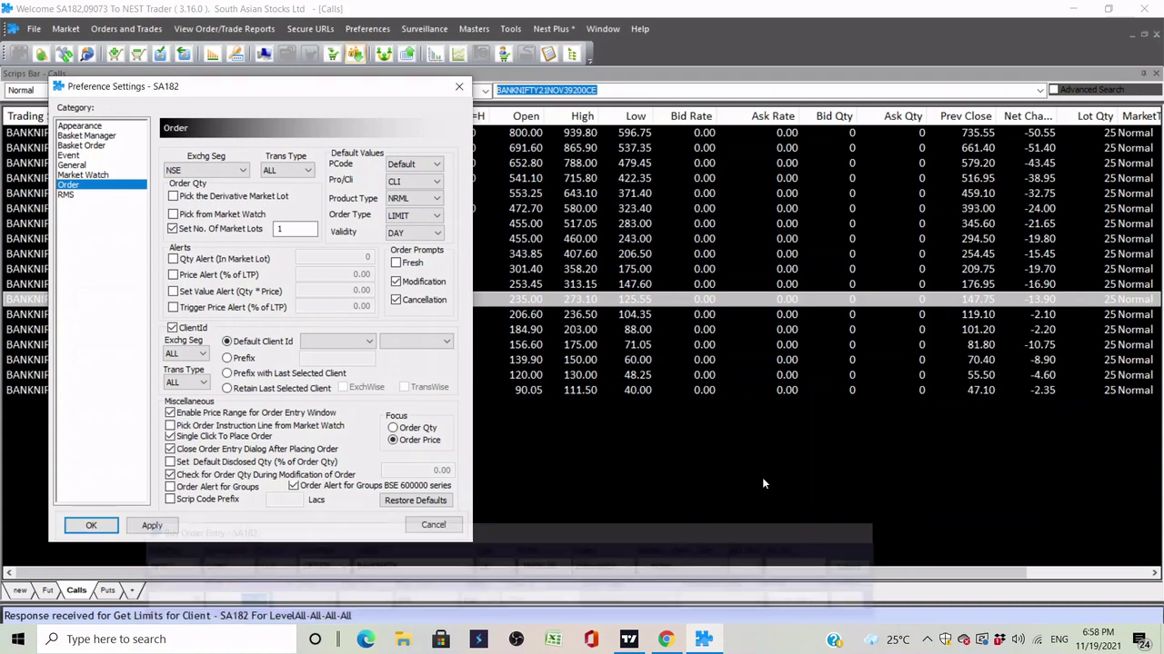
Switch the order preferences to the NFO segment and view the buy order form for the BANKNIFTY21NOV38800CE contract
click(243, 170)
click(210, 223)
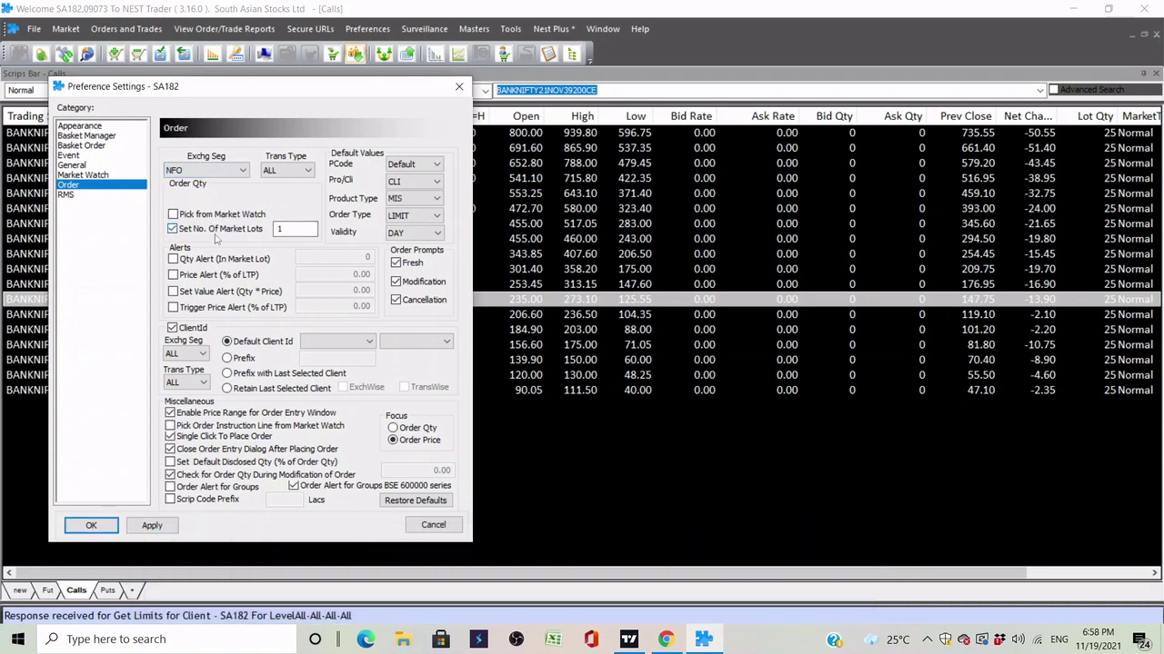
click(574, 333)
key(F1)
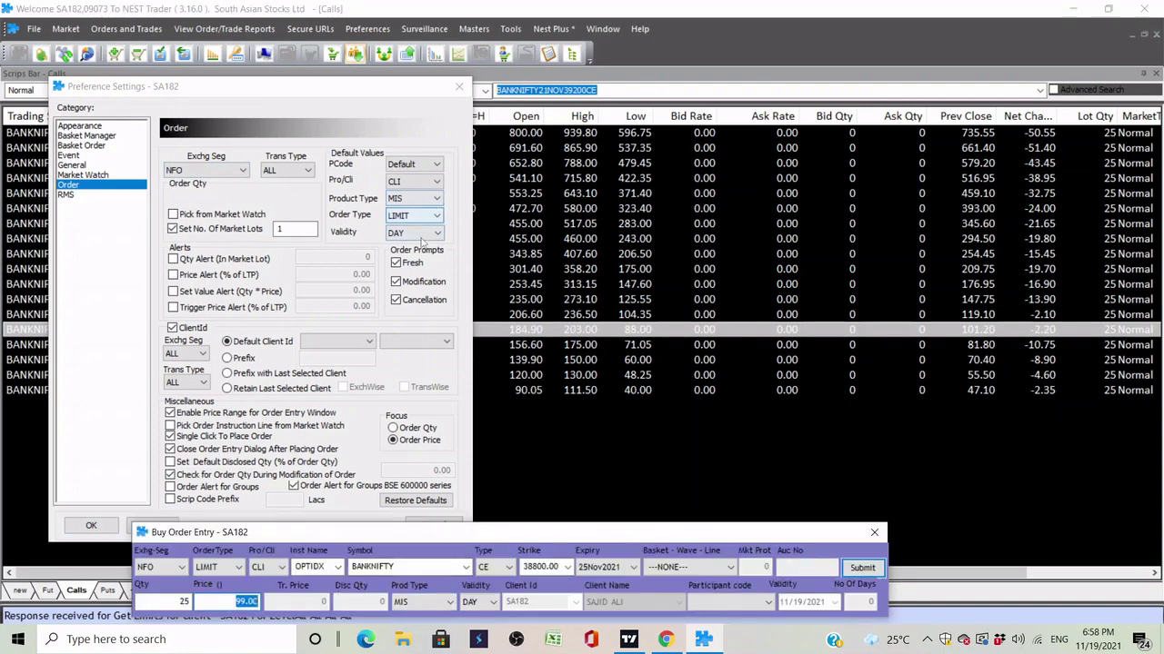
Set the NFO default order quantity to 2 market lots, close the open buy order form and apply the preferences
click(303, 235)
double_click(303, 234)
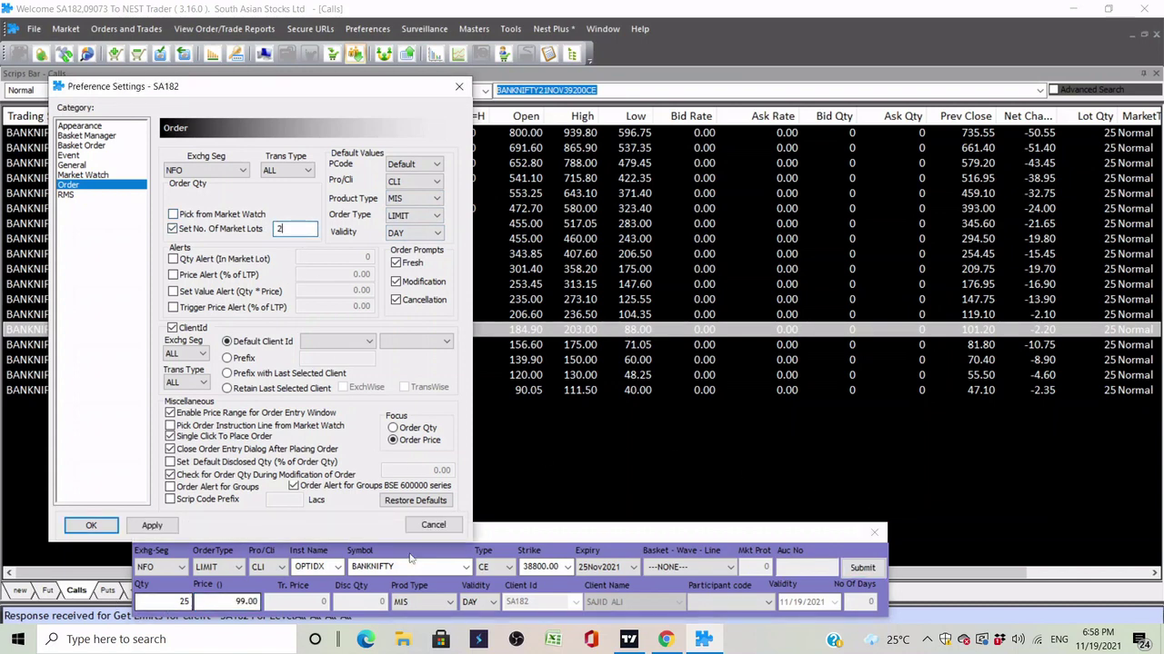
click(872, 528)
click(152, 526)
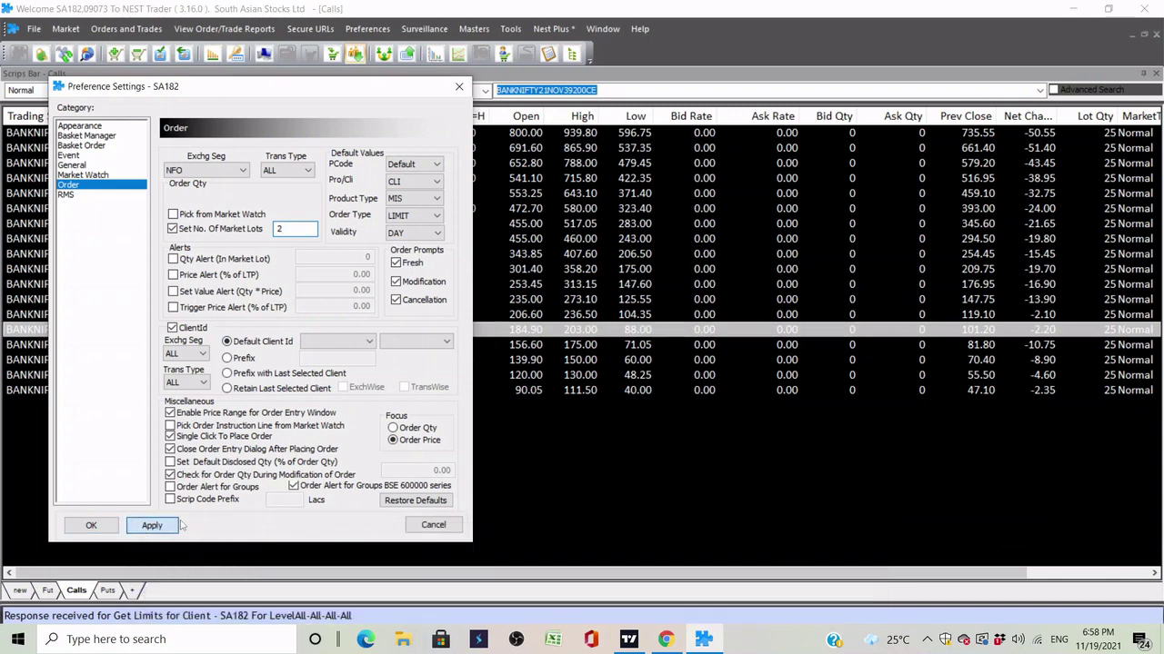
Try to place a limit buy order for 50 BANKNIFTY21NOV38900CE at 59, cancelling at the transaction password prompt and closing the form
click(541, 350)
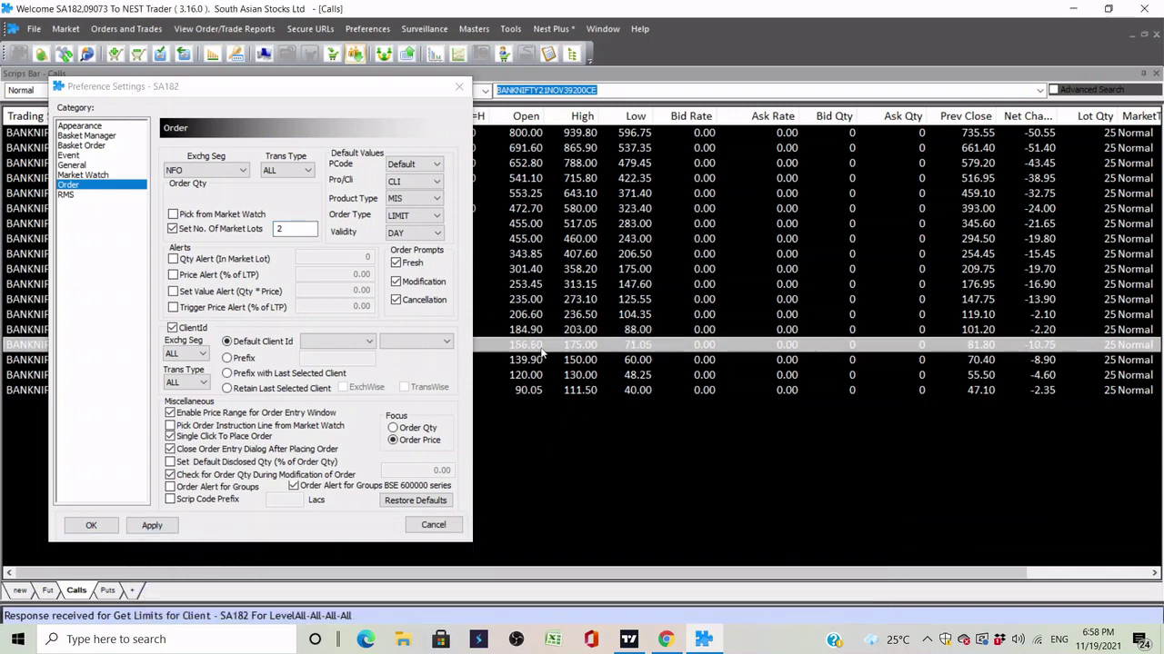
key(F1)
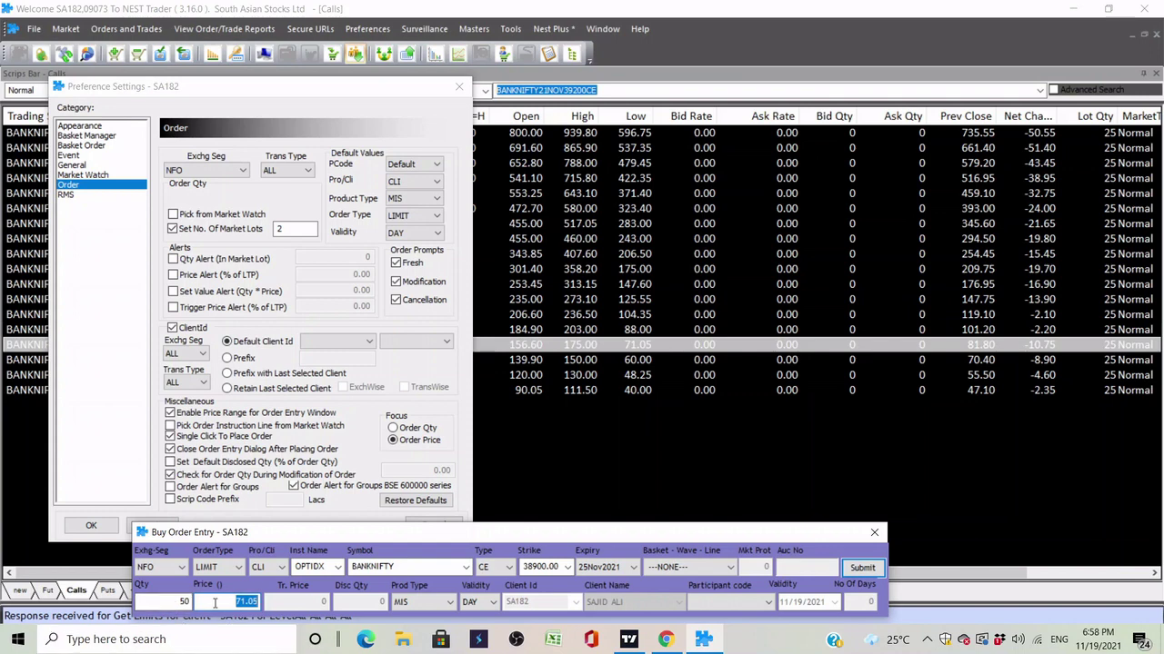
text(59)
key(Return)
key(Return)
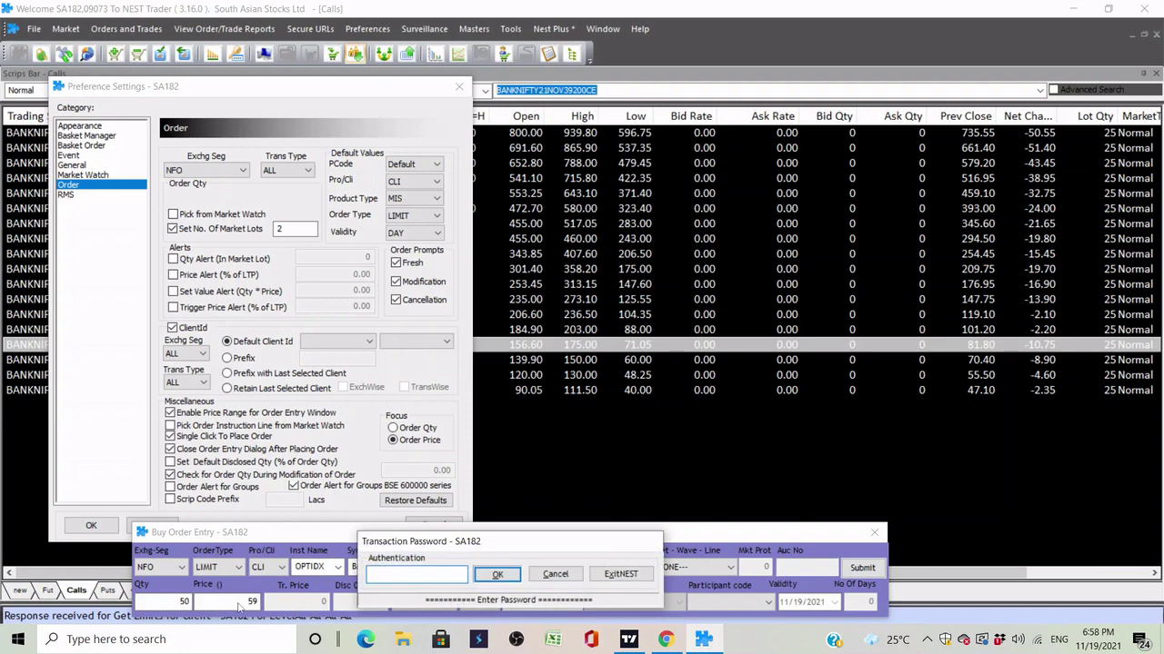
click(555, 574)
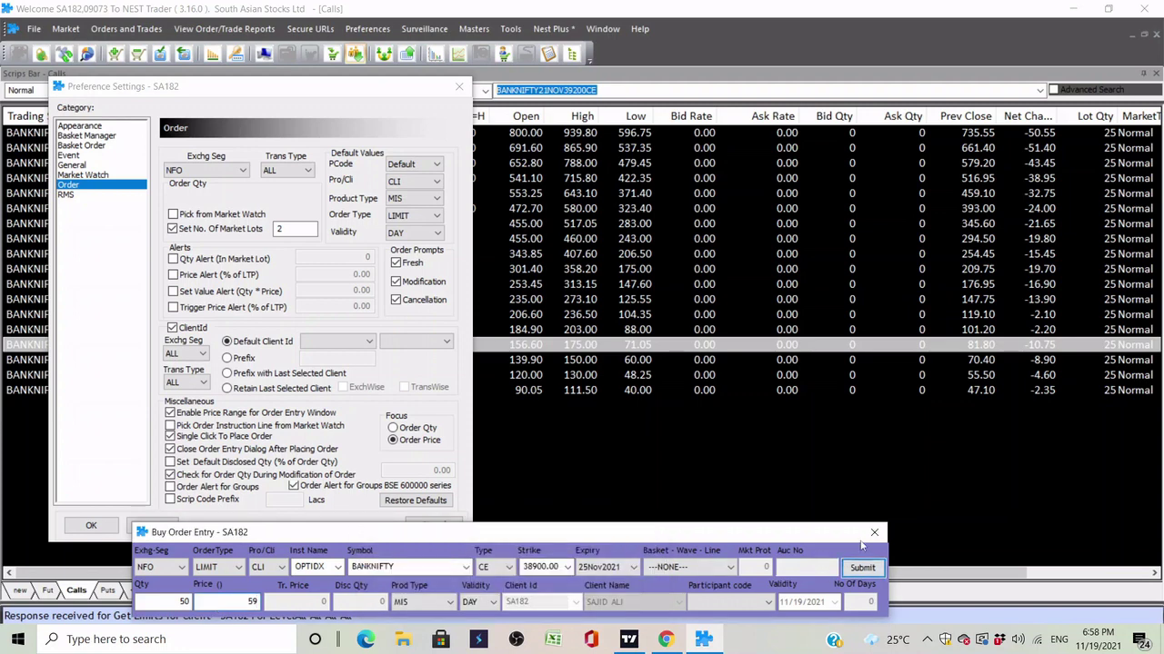
click(874, 532)
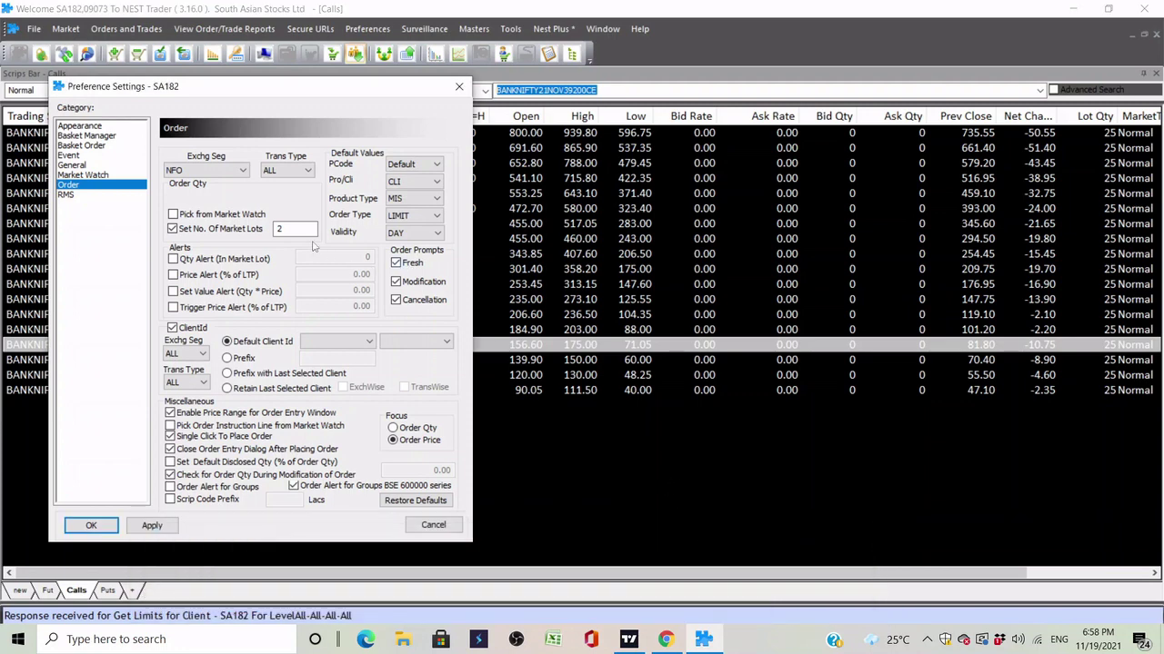
Set the NFO default order quantity to 1 market lot and apply the preferences
text(1)
click(151, 526)
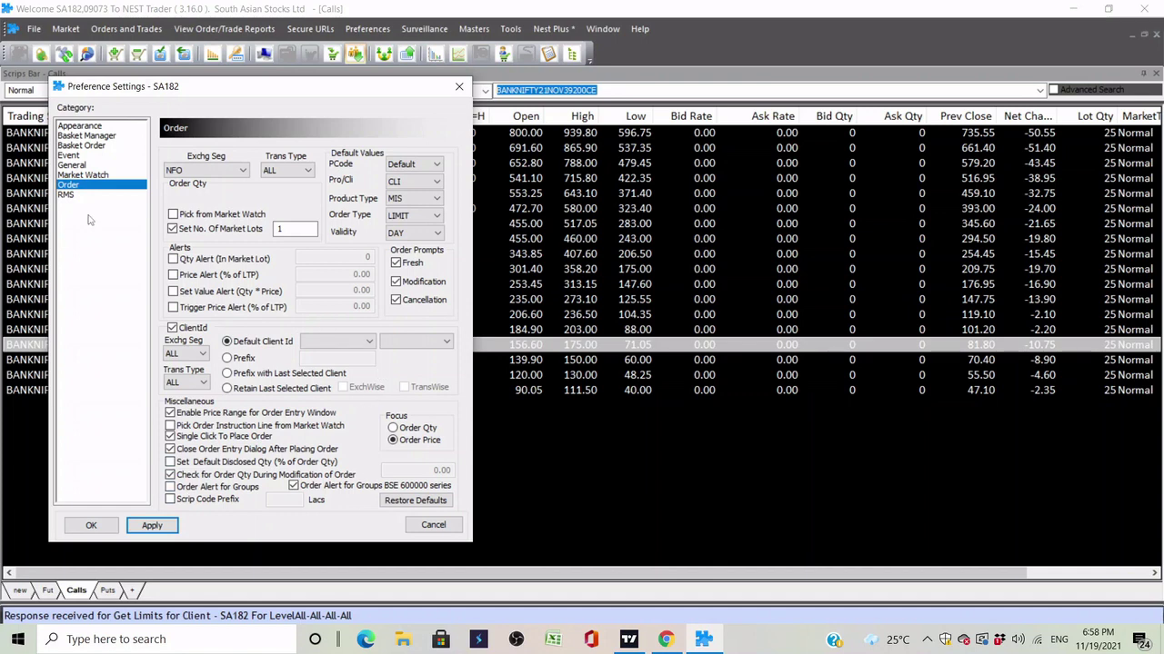
View the Market Watch, RMS and Appearance preferences
click(88, 176)
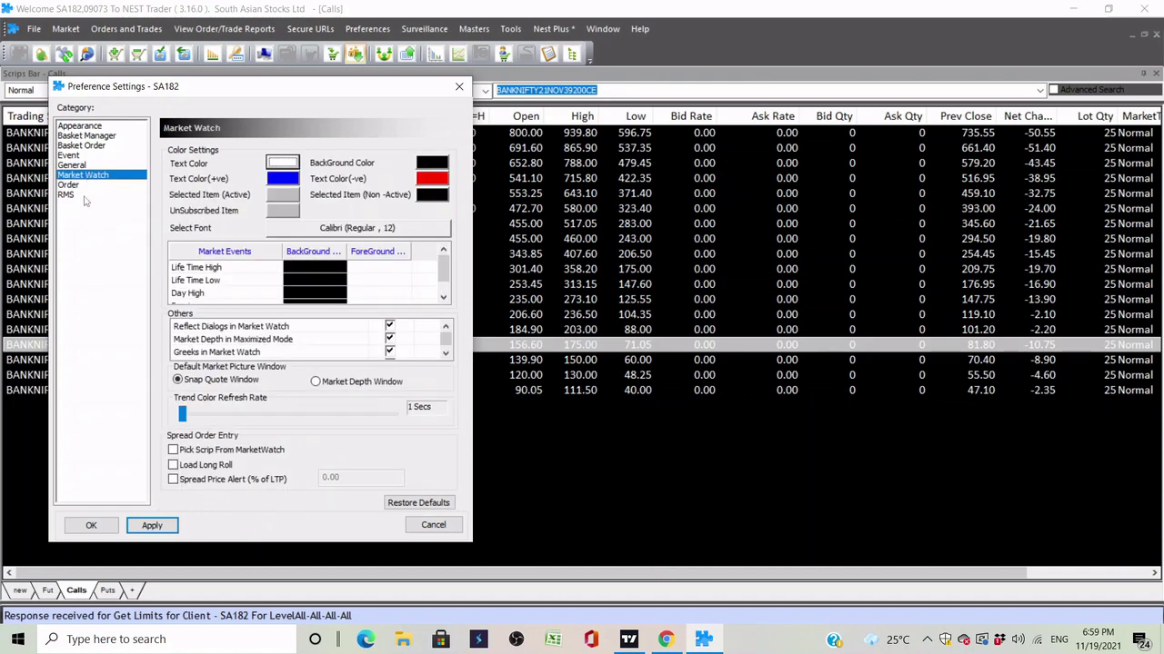
click(86, 197)
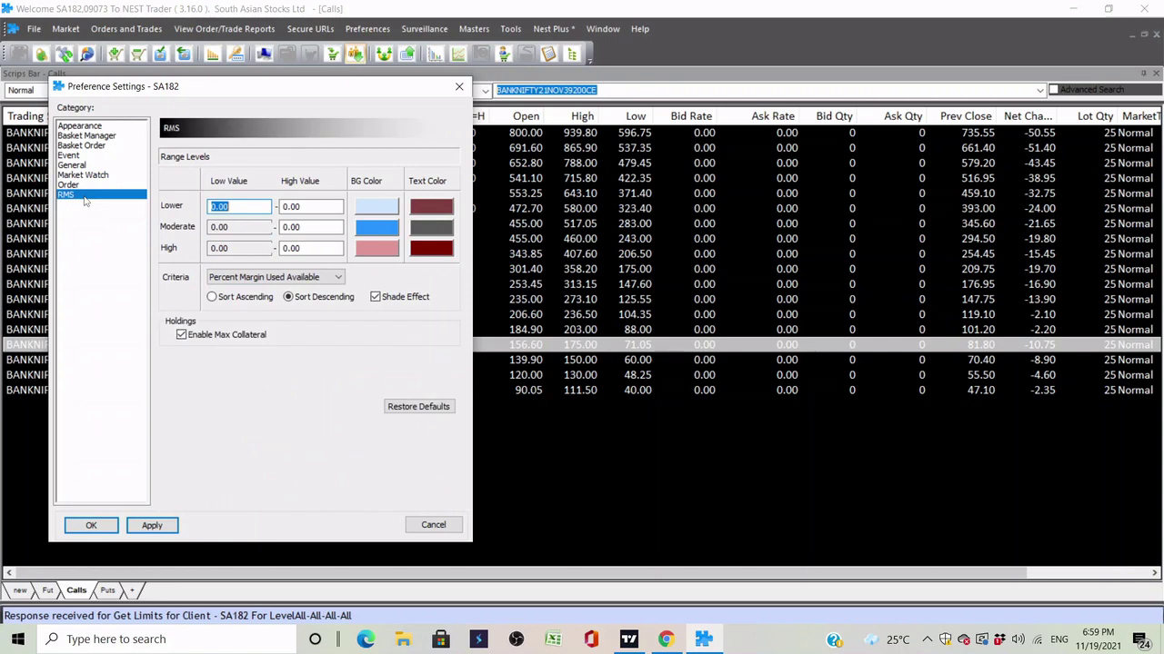
click(80, 126)
Try MIS as the default product type in the Basket Manager preferences and set it back to NRML
click(87, 136)
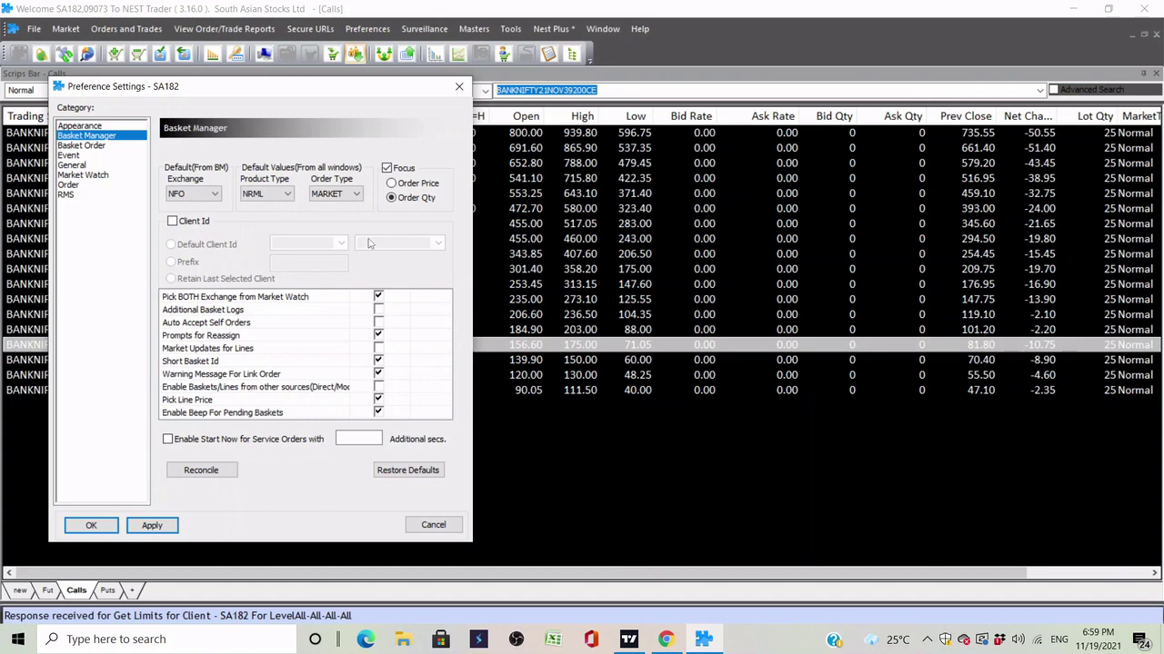
click(288, 195)
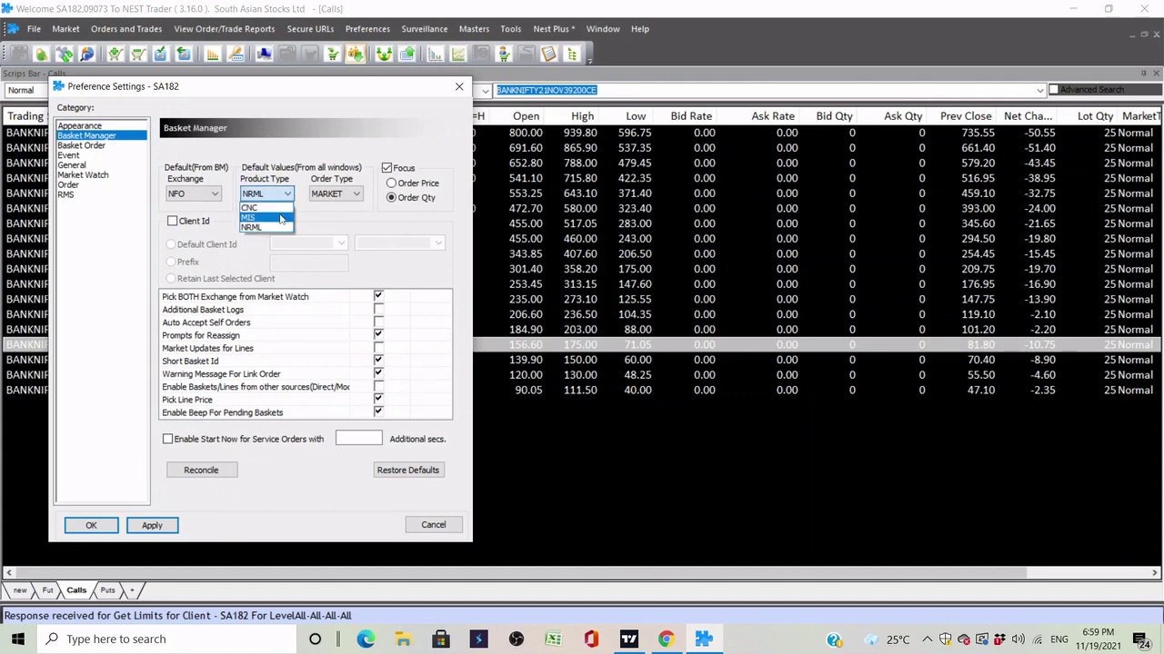
click(278, 205)
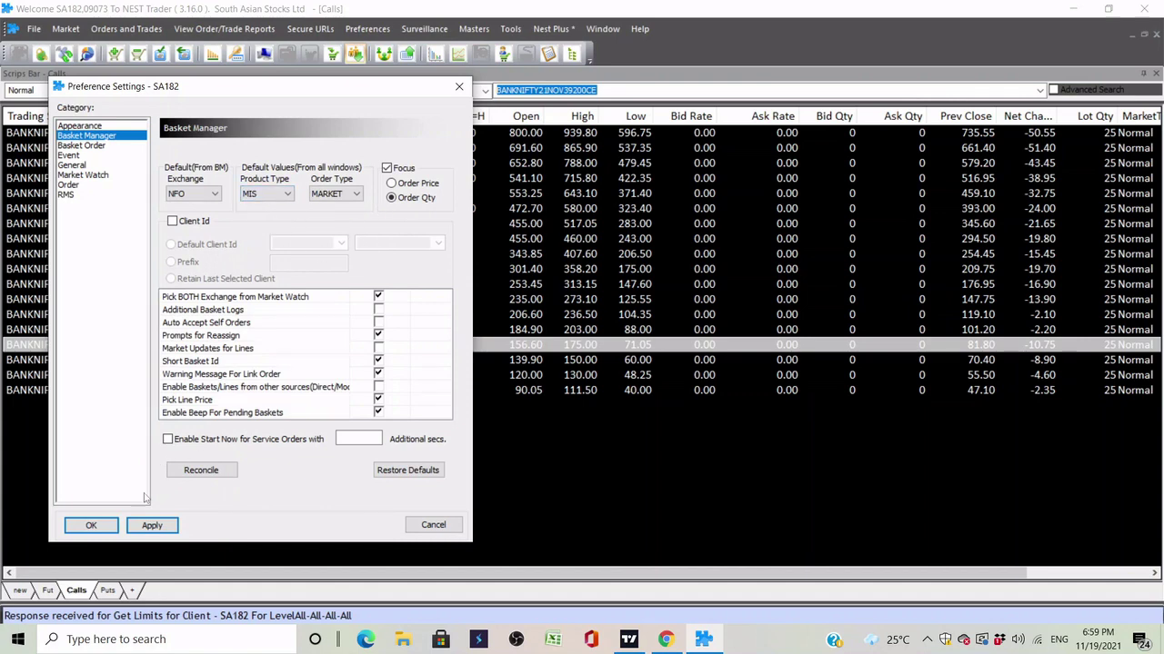
click(283, 196)
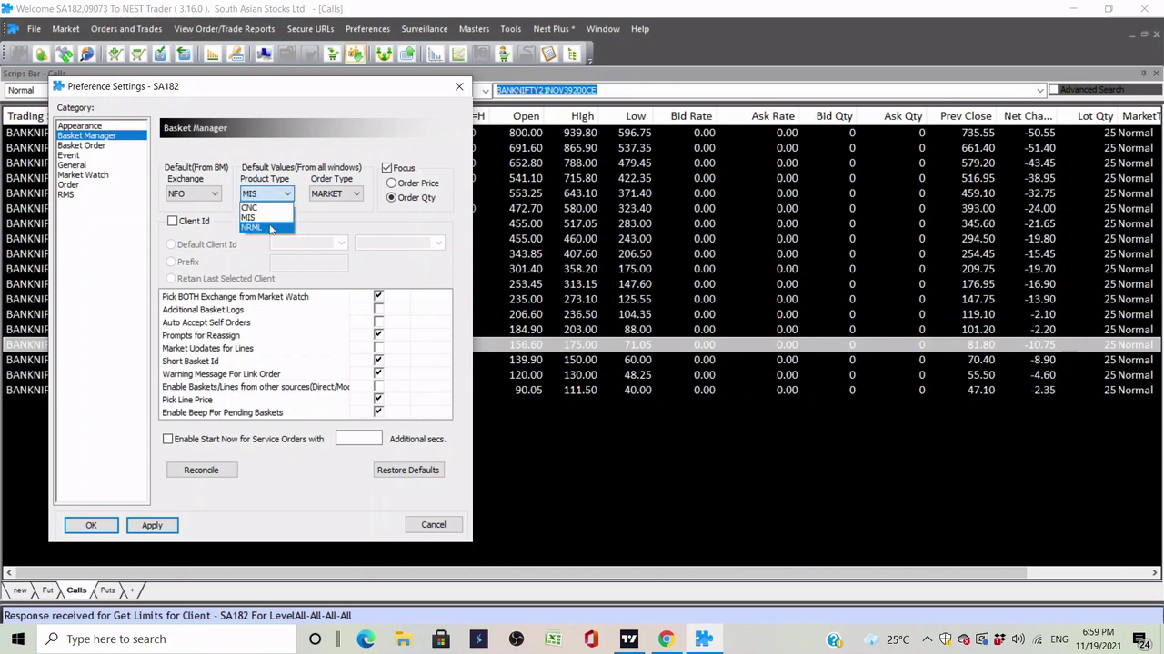
click(273, 228)
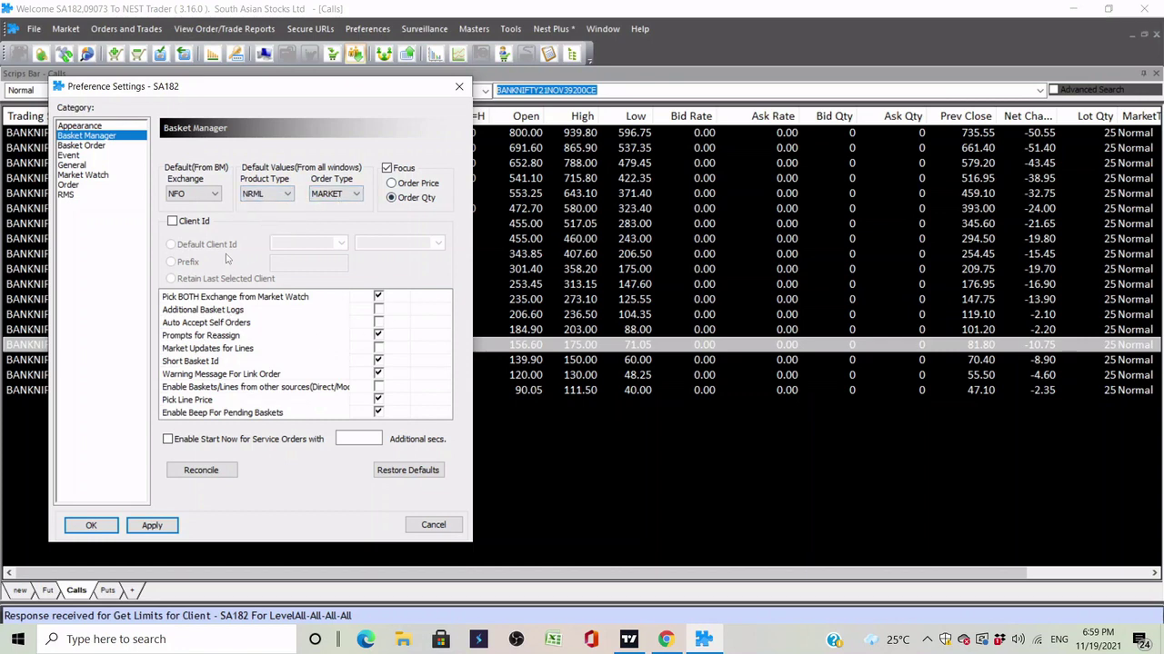
Examine the Basket Order, Event, General and Market Watch preferences without changing any of them
click(81, 145)
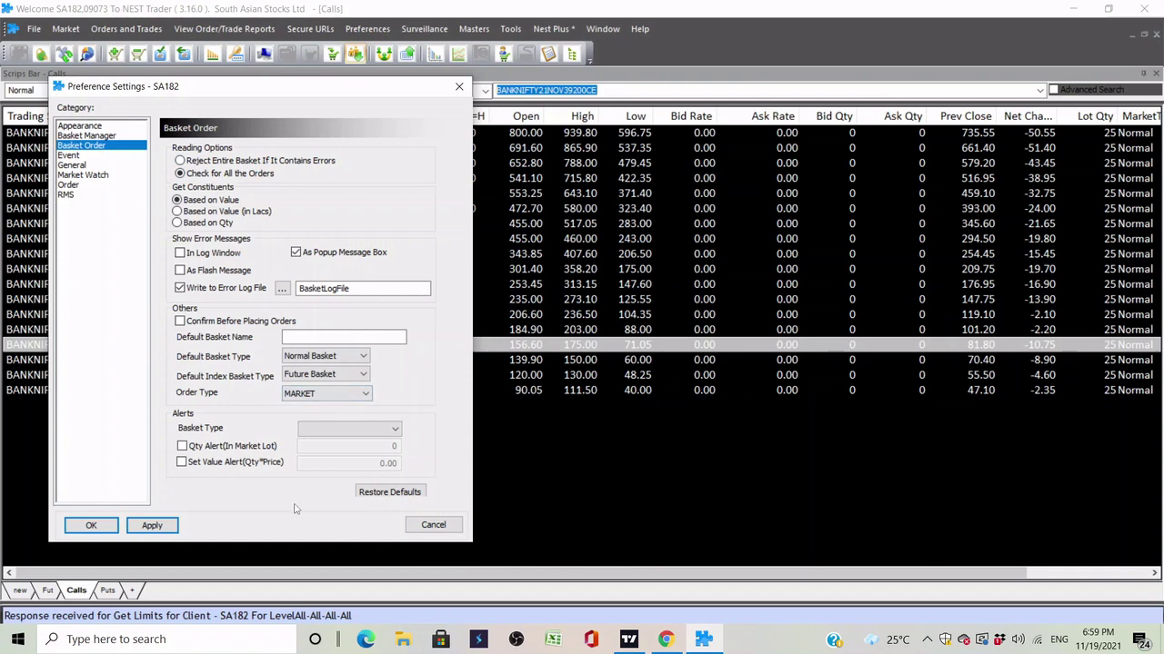
click(85, 156)
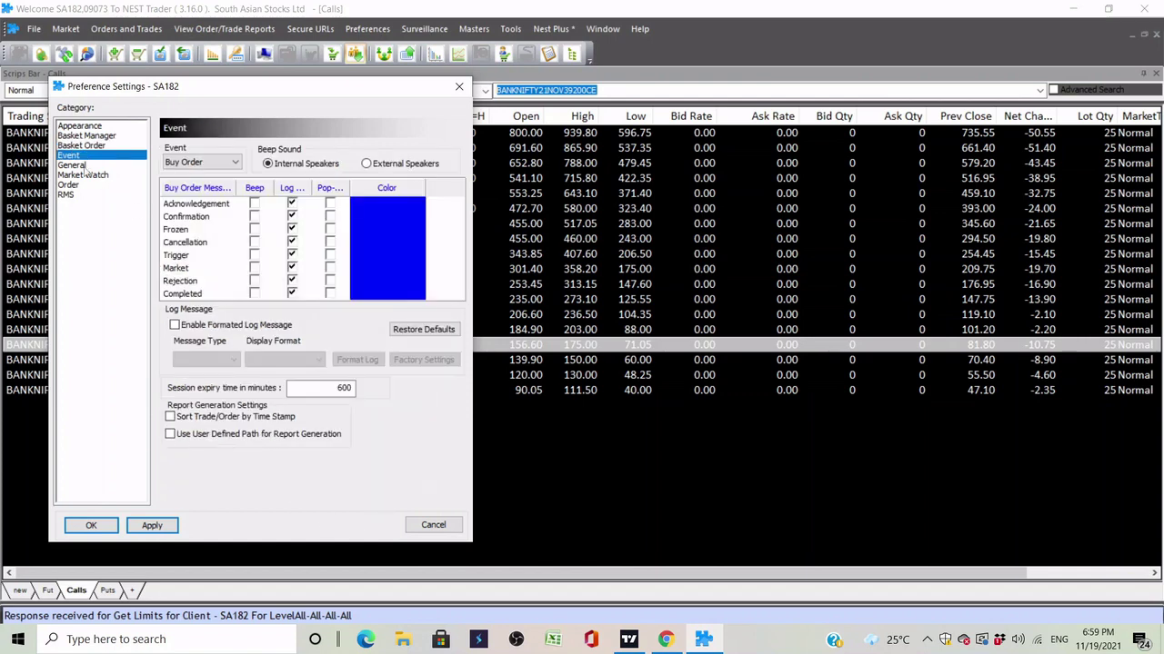
click(86, 165)
click(84, 159)
click(87, 175)
click(84, 167)
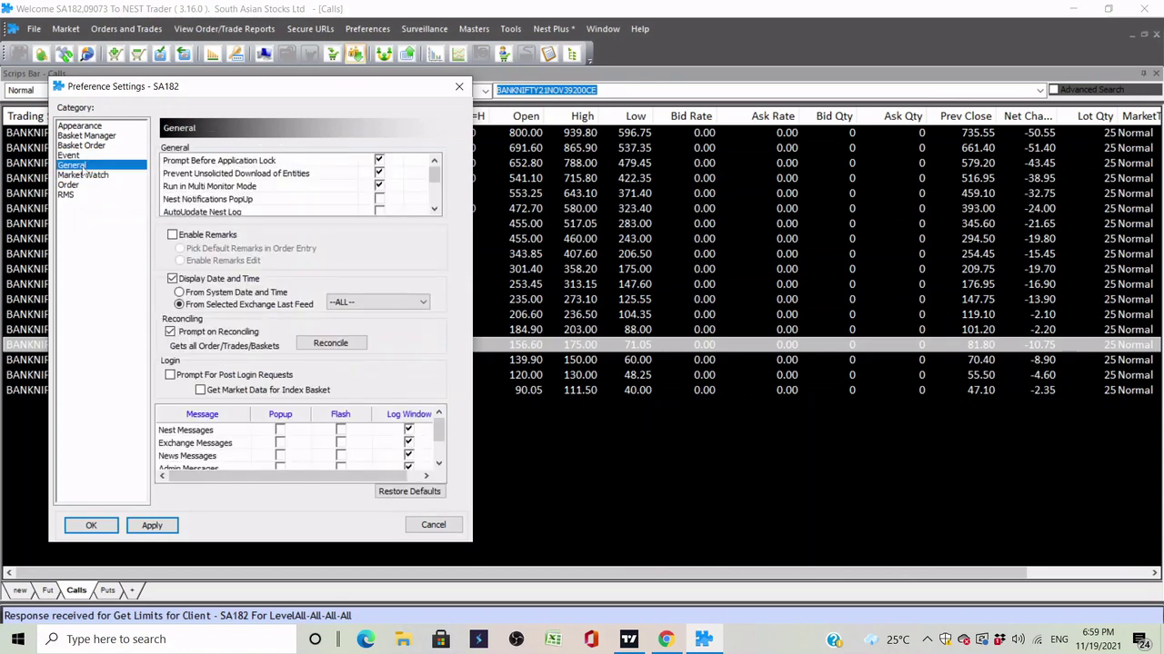
click(83, 175)
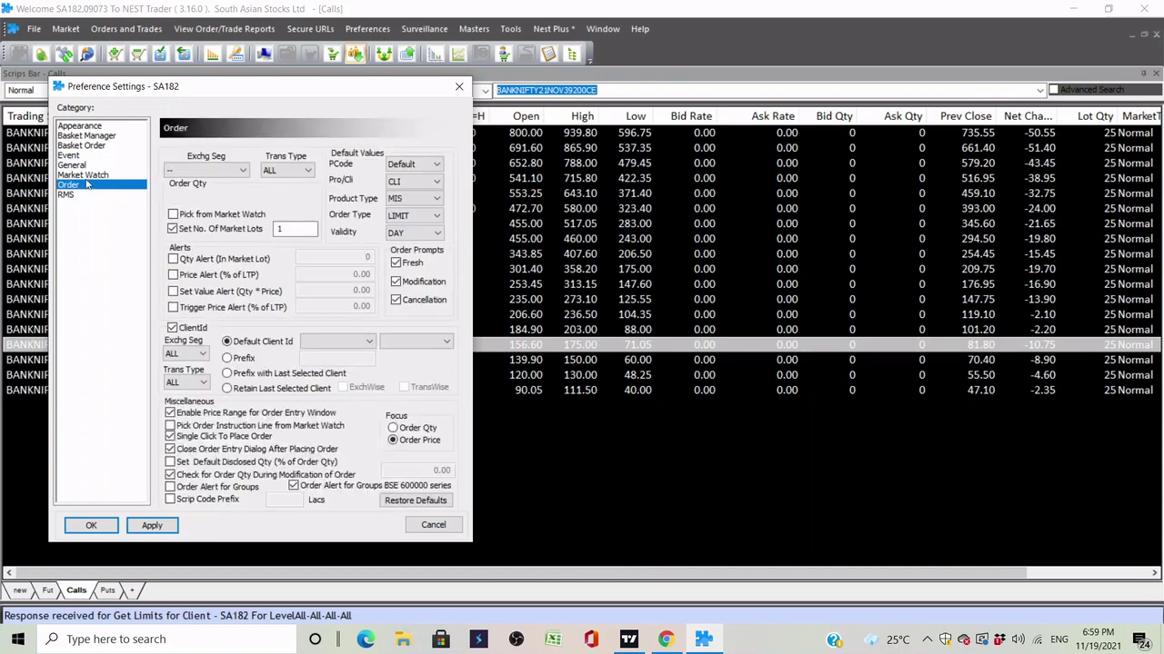
click(86, 168)
click(87, 175)
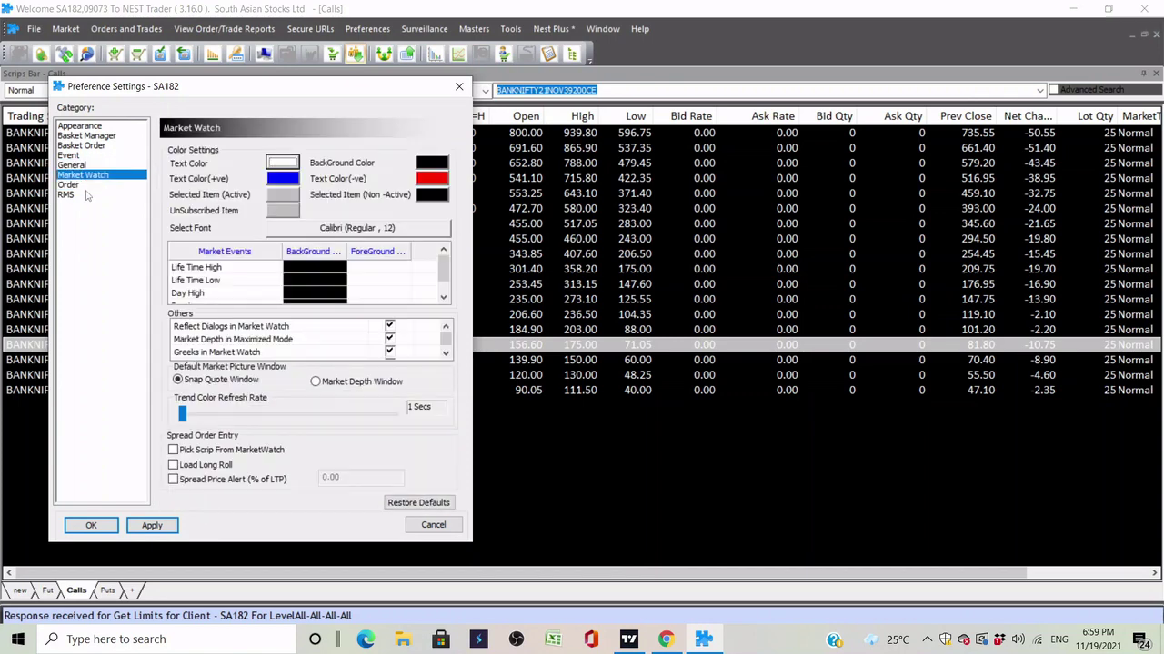
View the default order preferences for the NSE exchange segment and close the preference settings without changes
click(87, 195)
key(Up)
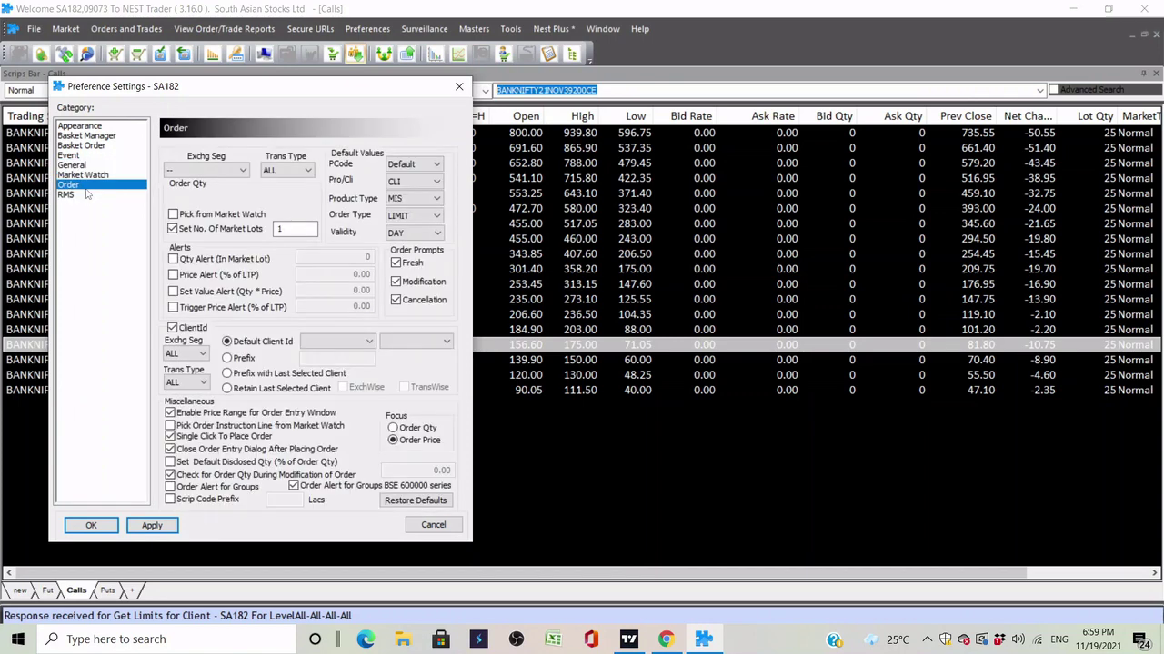
click(239, 170)
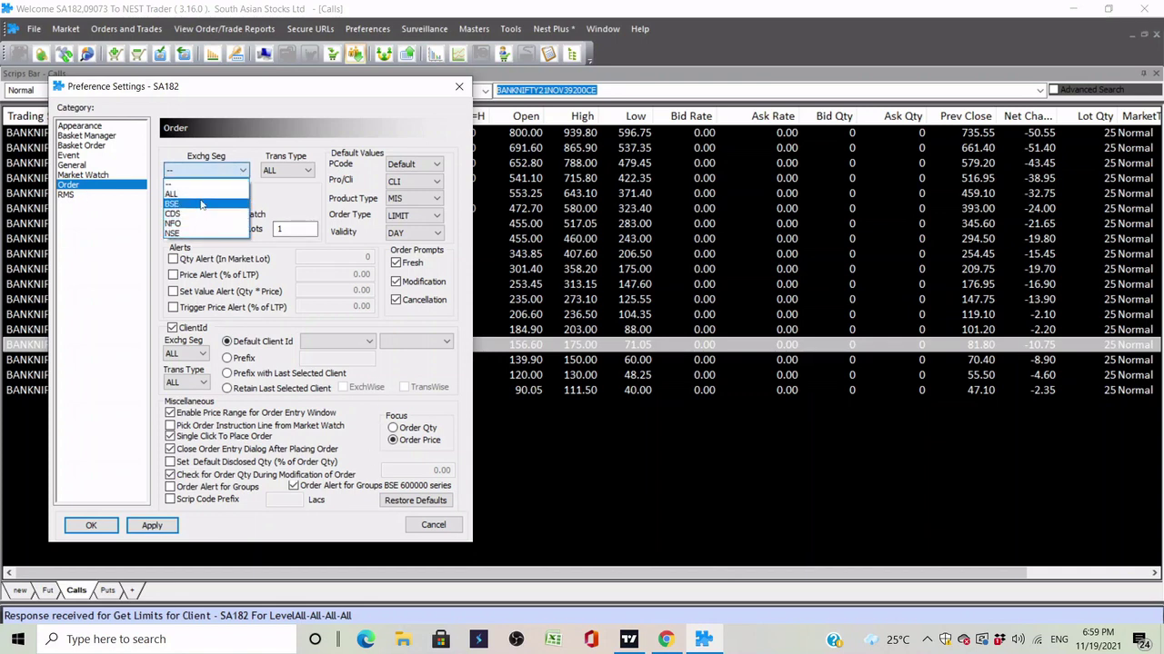
click(206, 234)
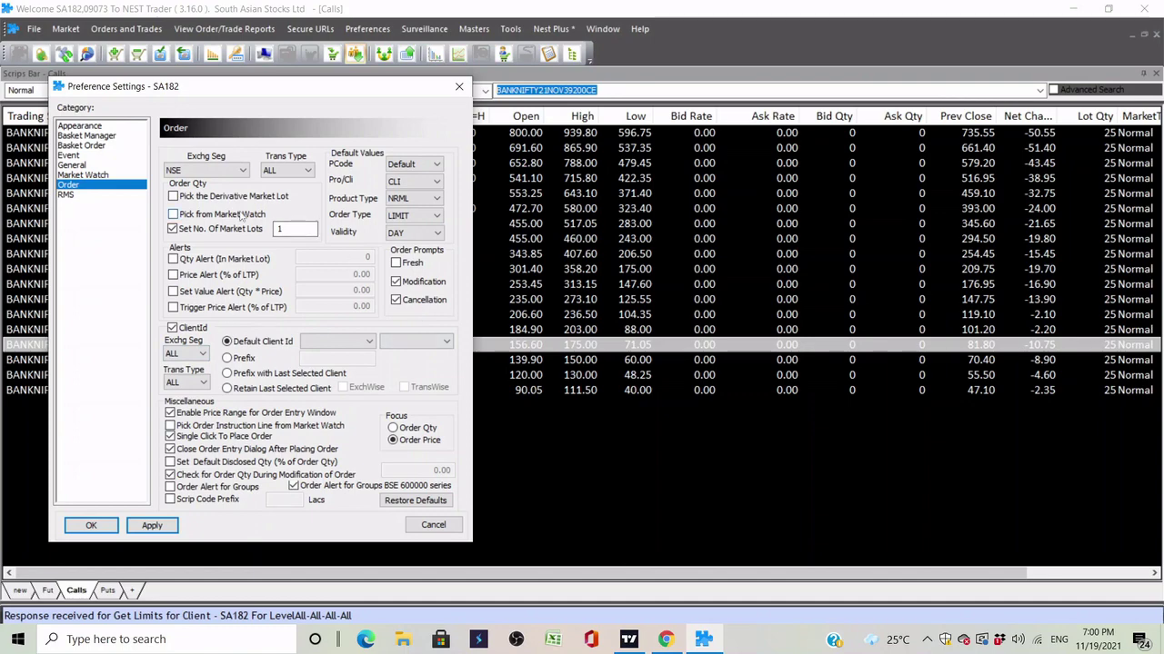
click(458, 87)
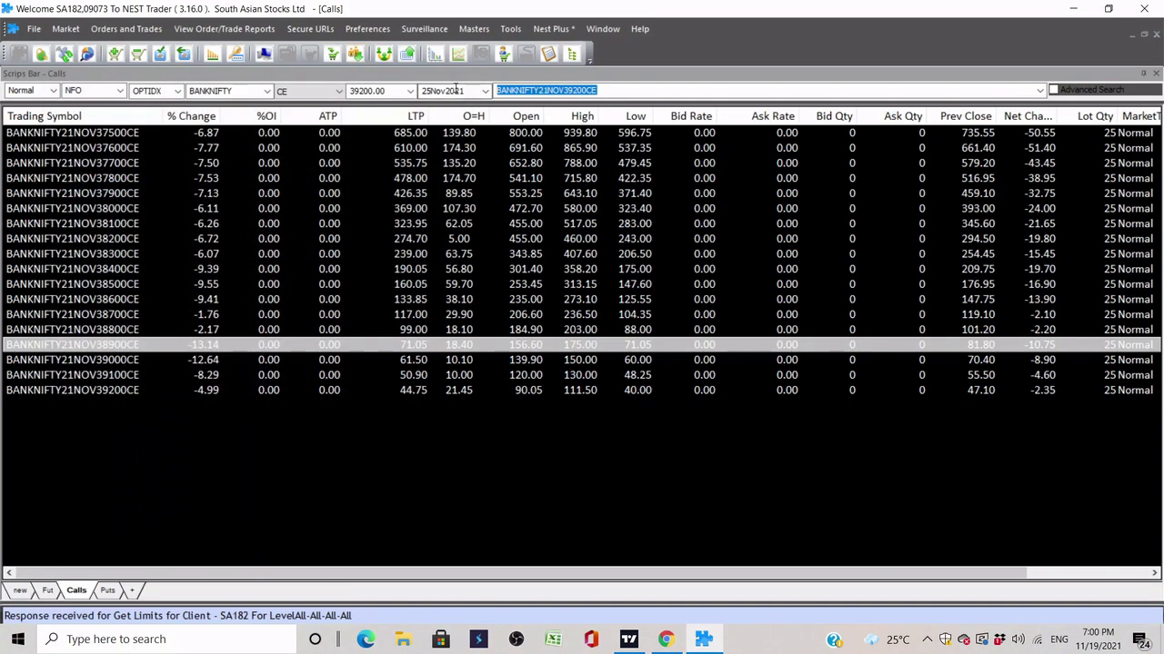
View the Order Book, and check the NetWise positions and the product filter options in the Net Position window
key(F3)
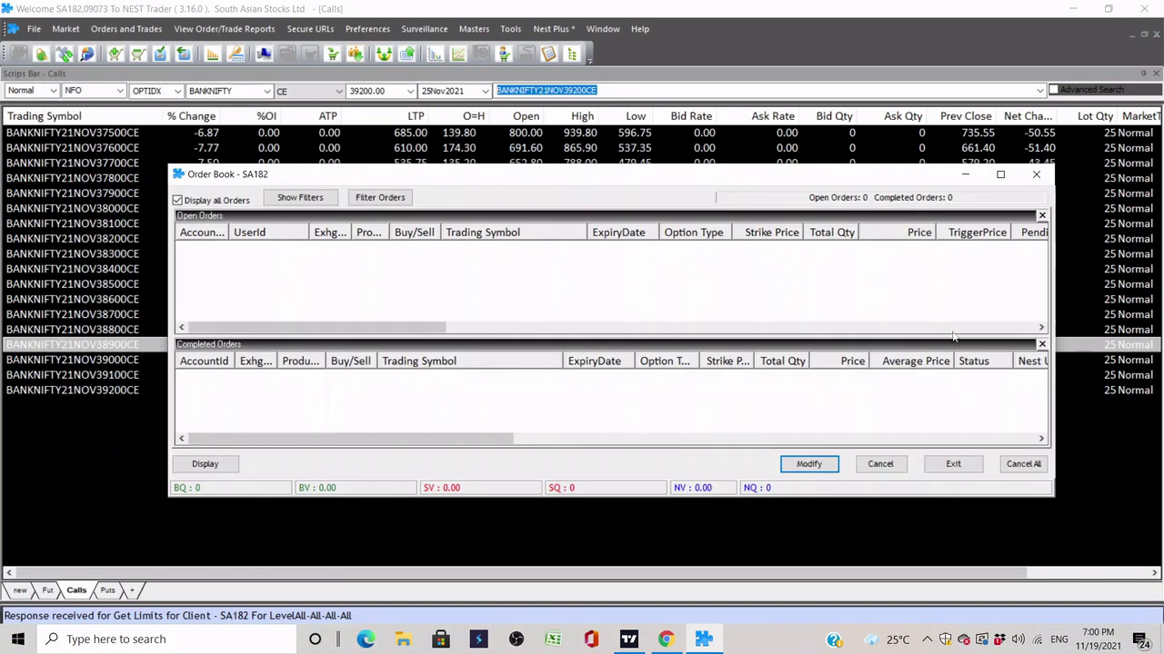
click(1037, 174)
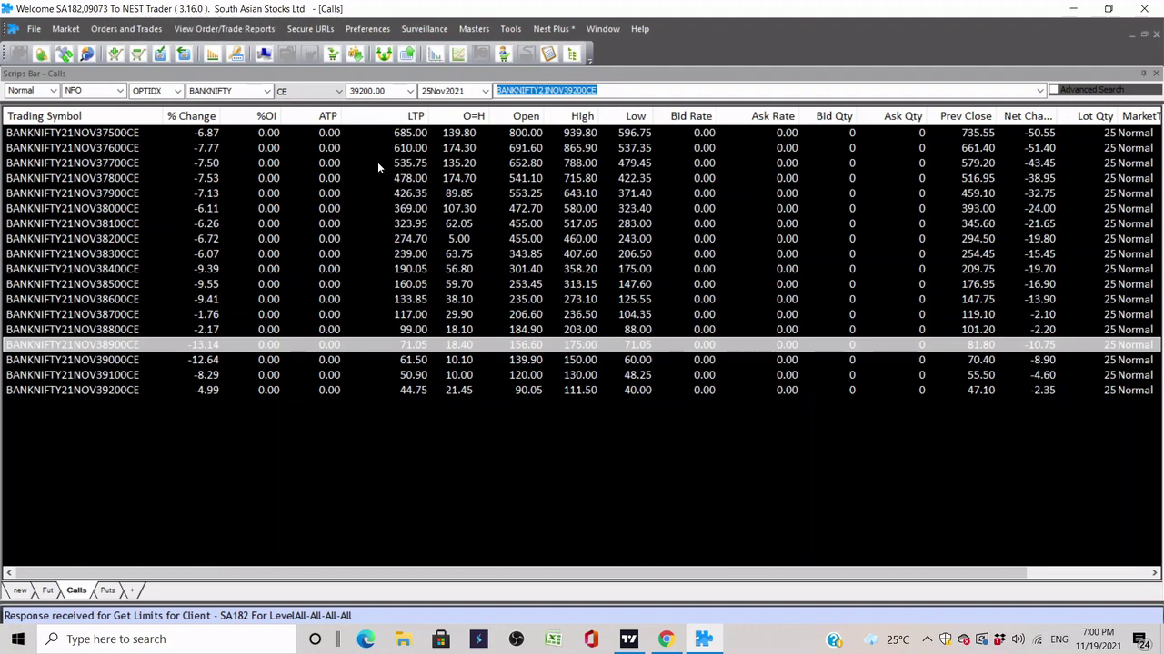
key(F11)
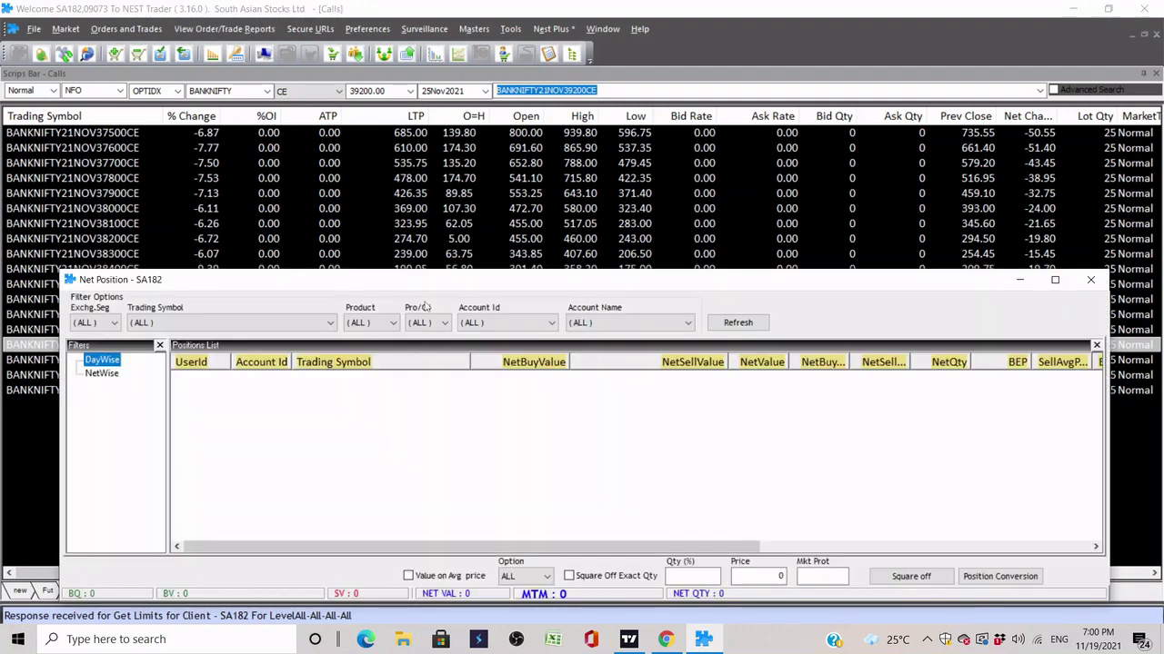
click(107, 374)
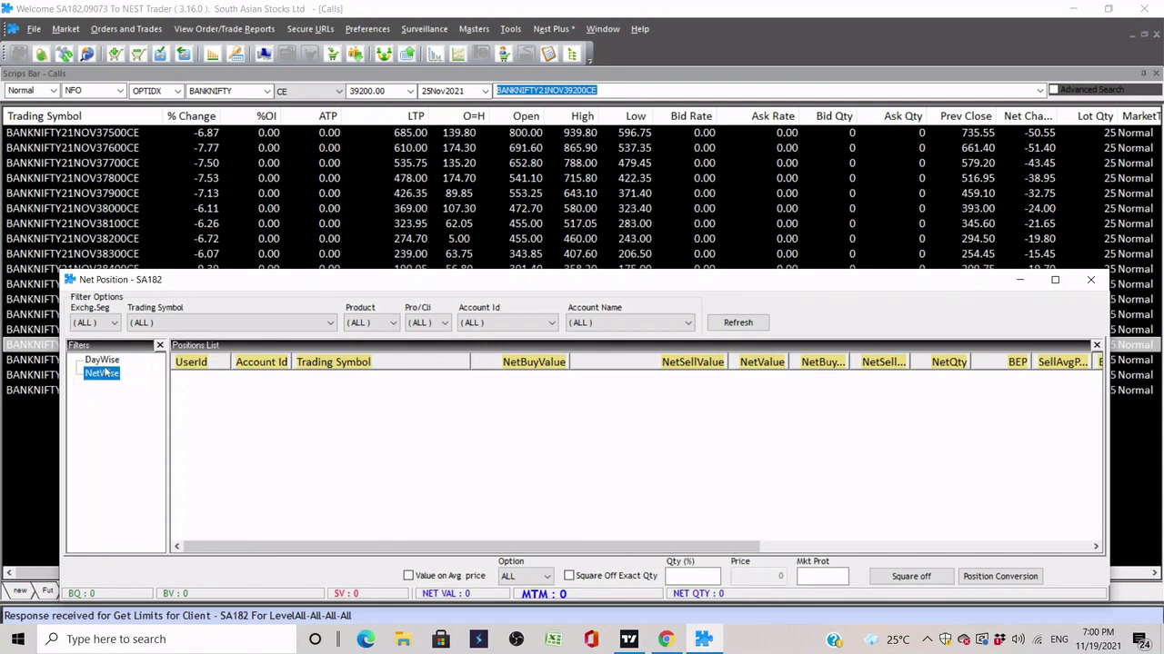
click(393, 323)
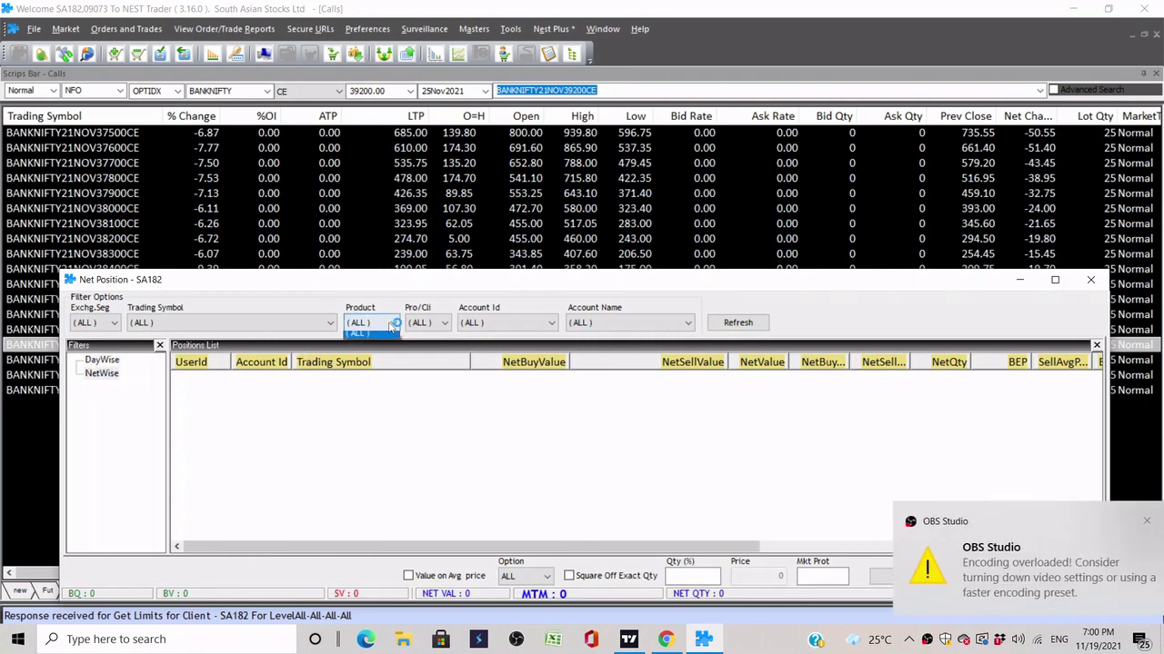
click(729, 507)
click(1090, 279)
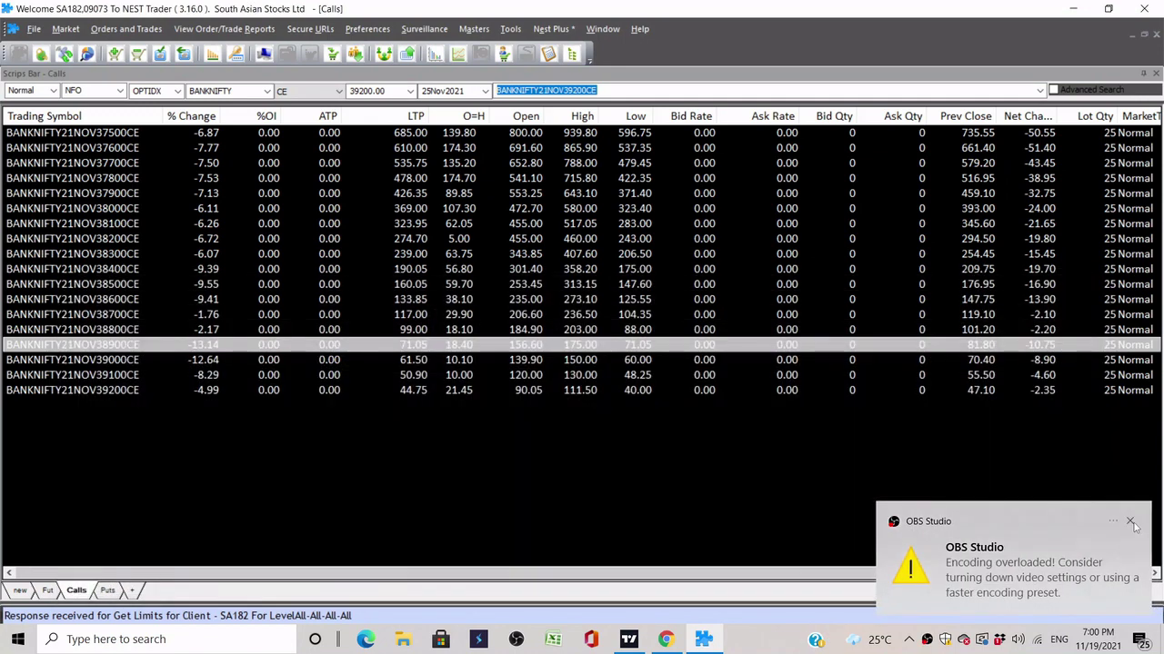
click(1130, 522)
click(908, 639)
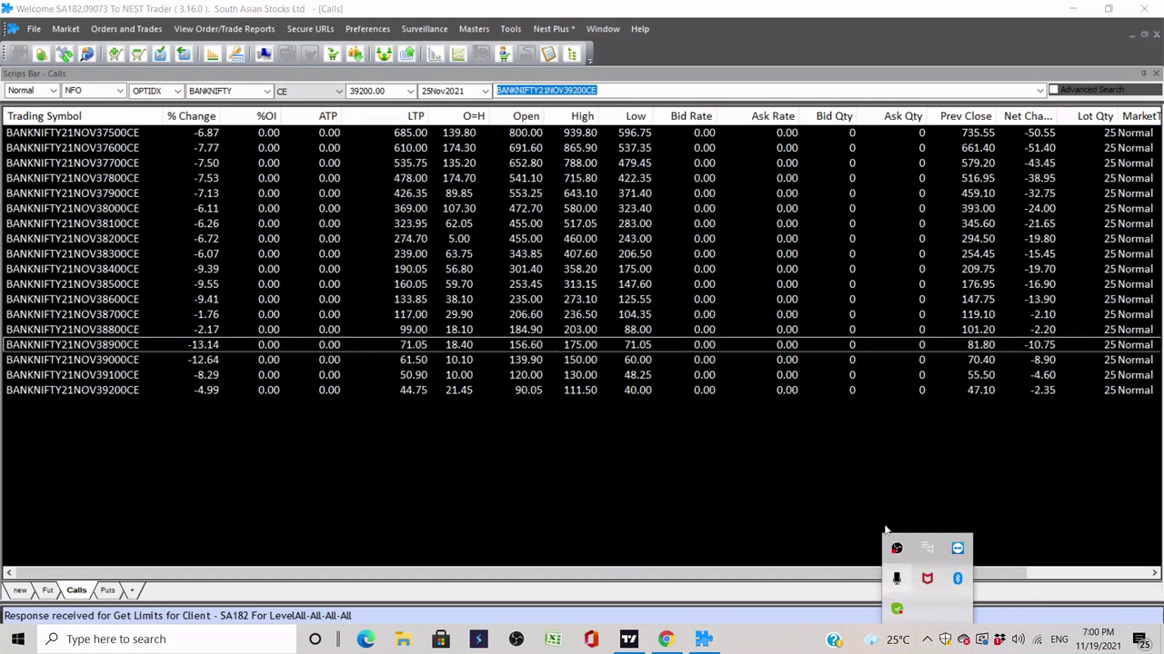
click(840, 485)
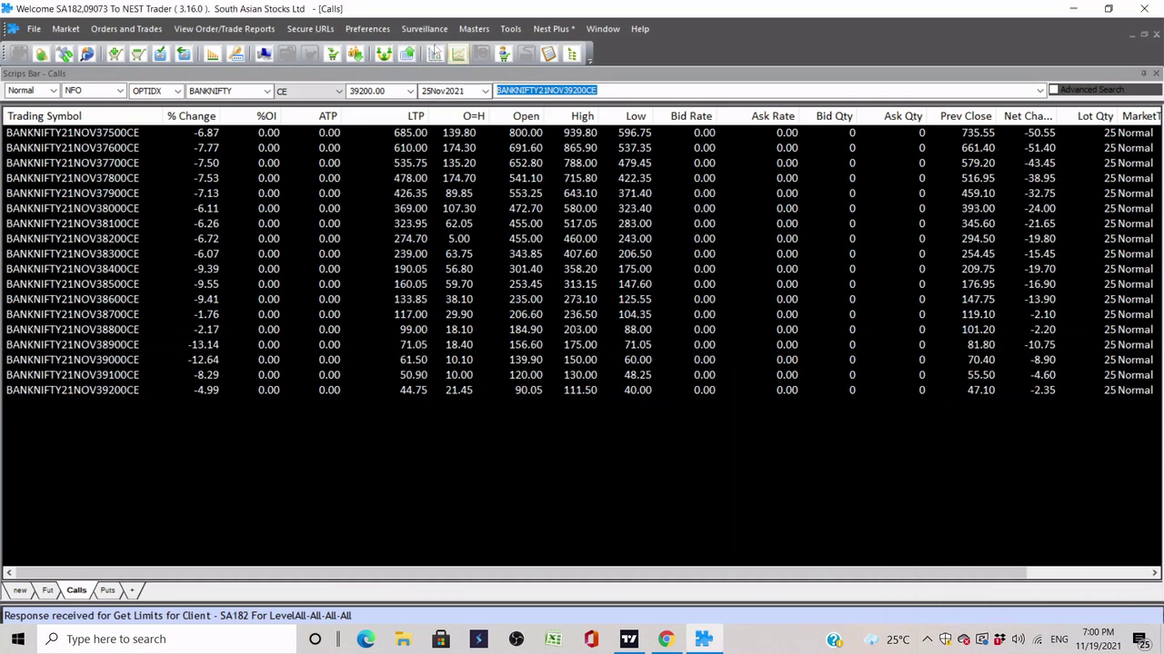
View the toolbar customization settings and close them without making changes
click(367, 30)
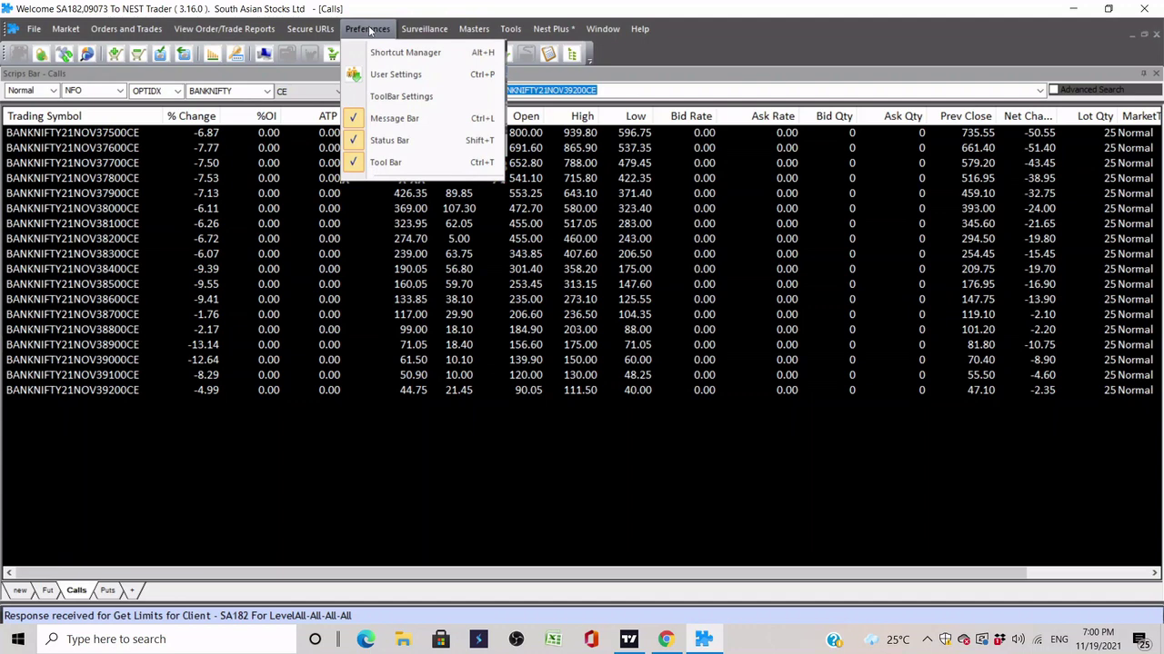
click(401, 96)
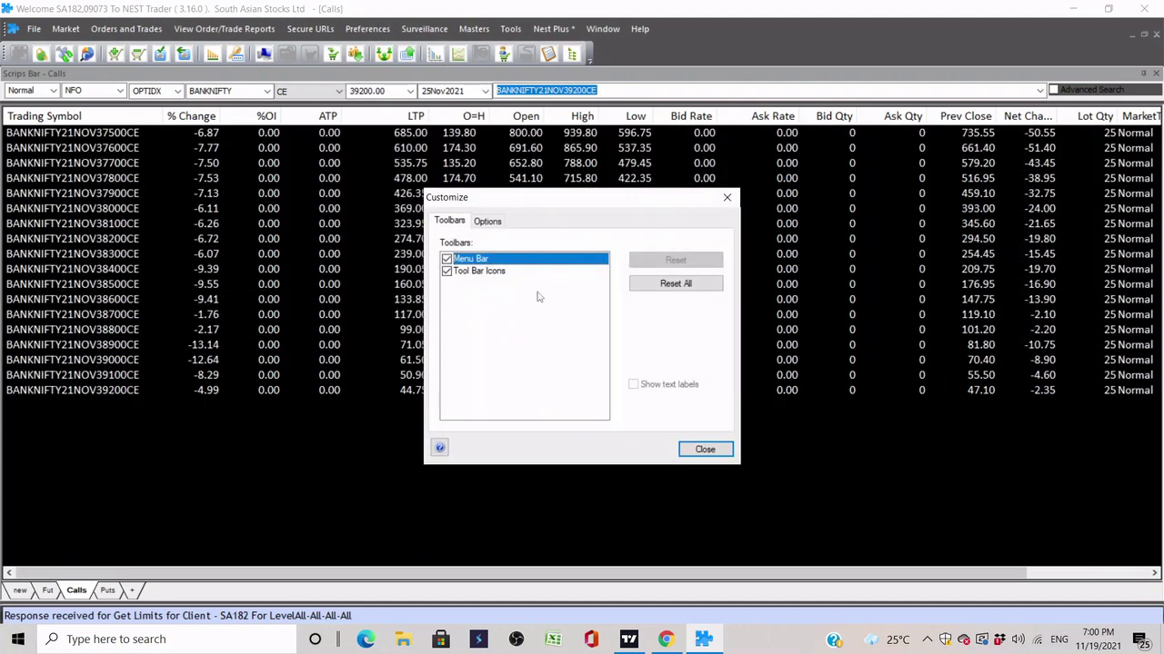
click(726, 197)
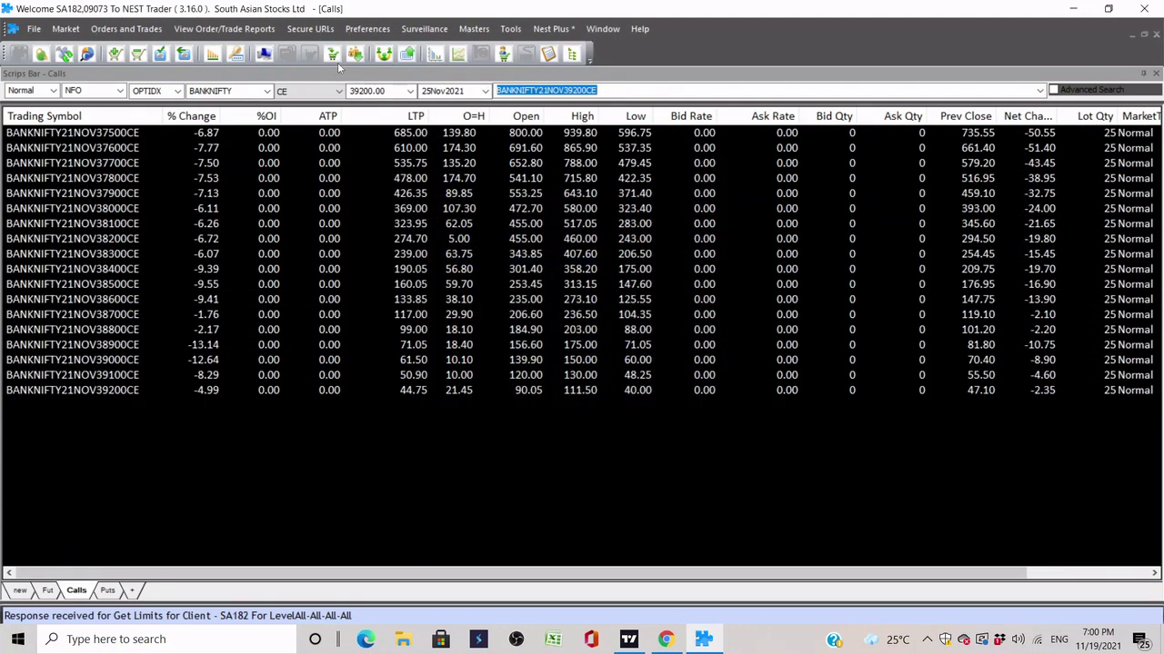
Reopen the Net Position window and view the font settings for the MTM total without changing them
click(457, 57)
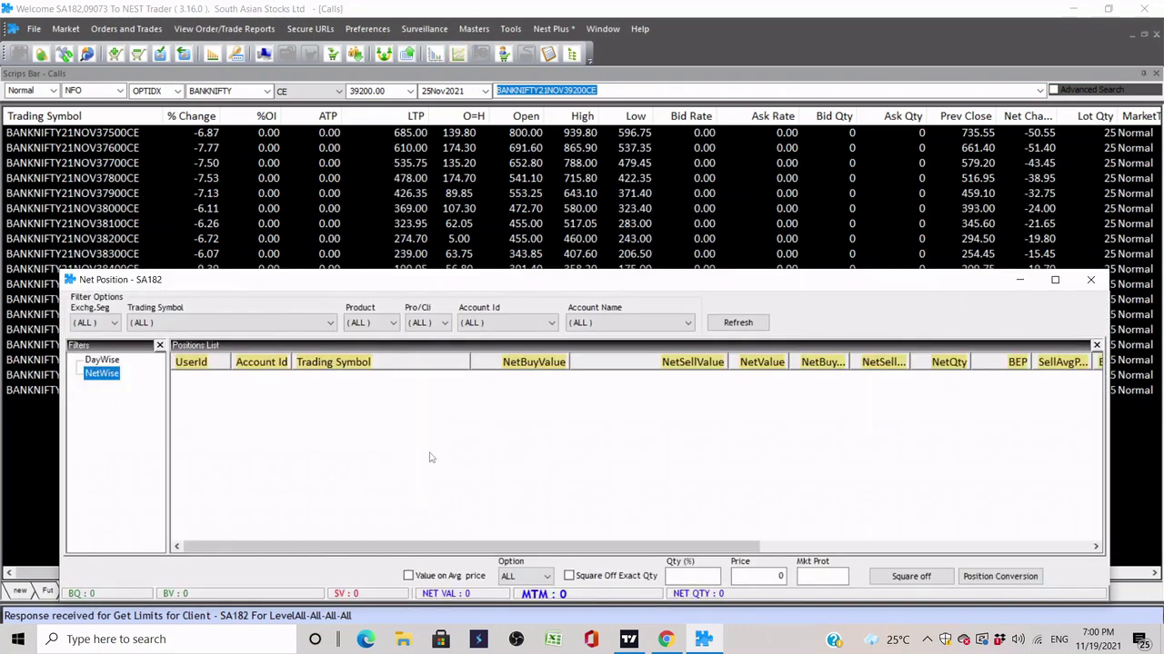
right_click(559, 599)
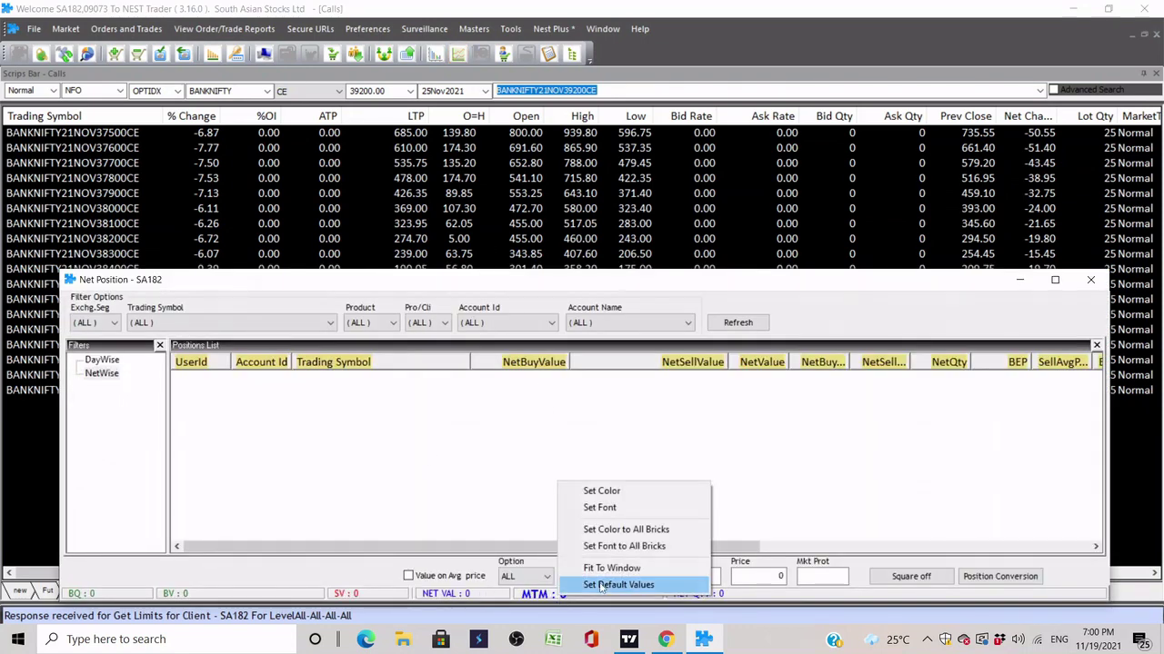
click(609, 507)
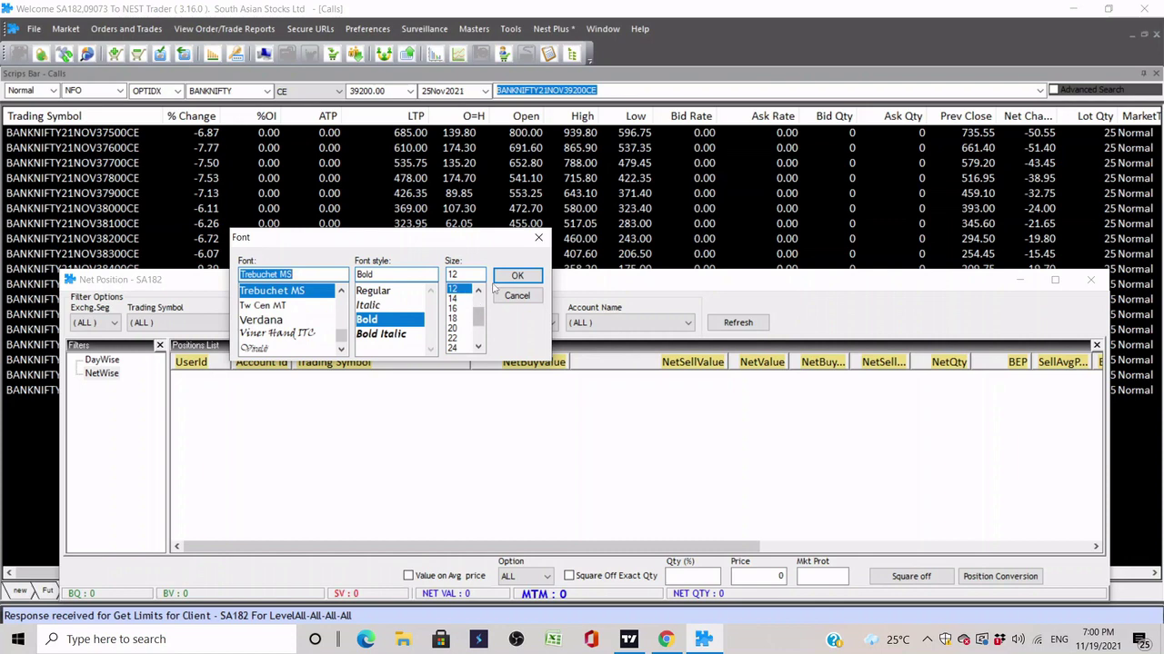
click(538, 237)
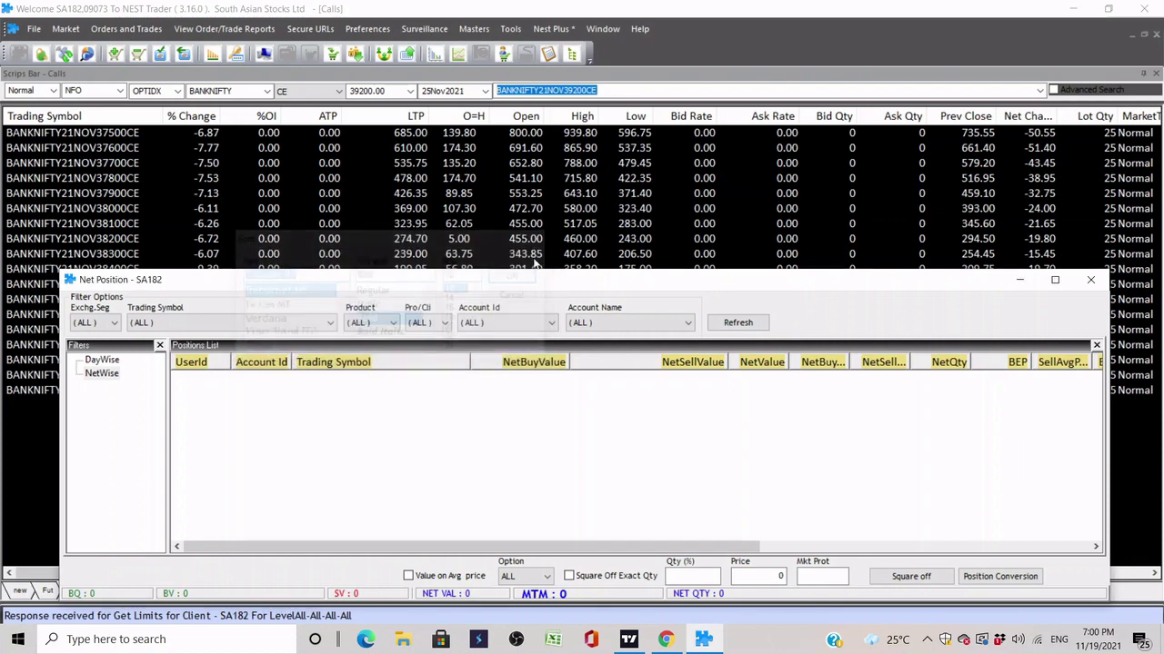
Examine the column profile of the Positions List and look through its remaining columns
right_click(447, 365)
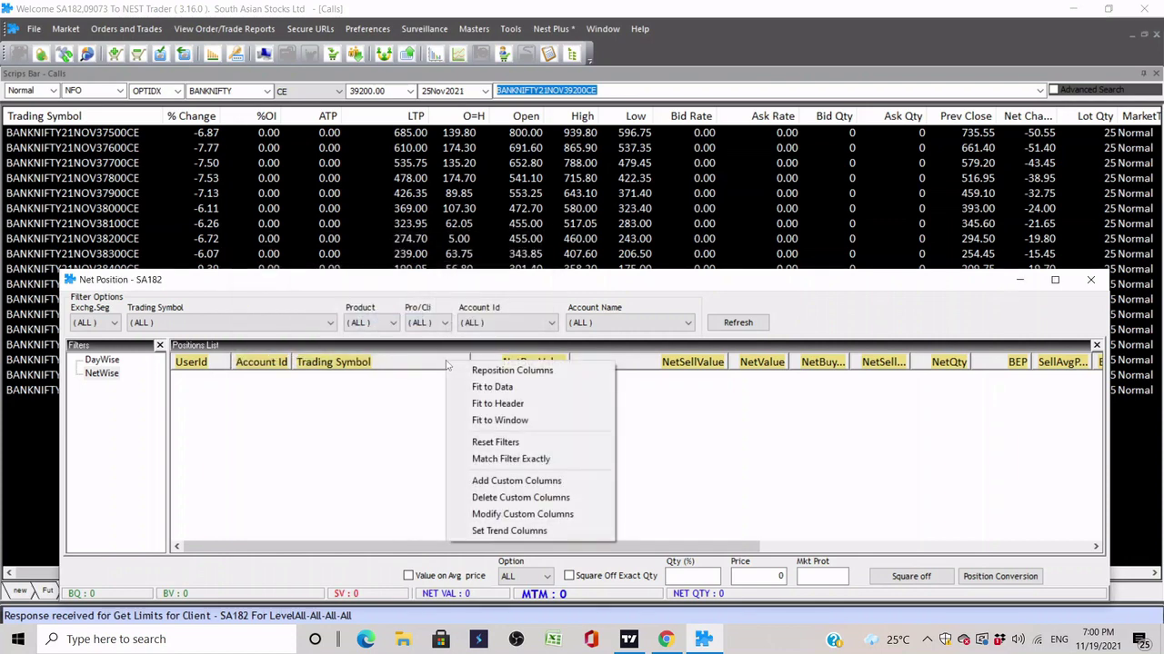
click(495, 372)
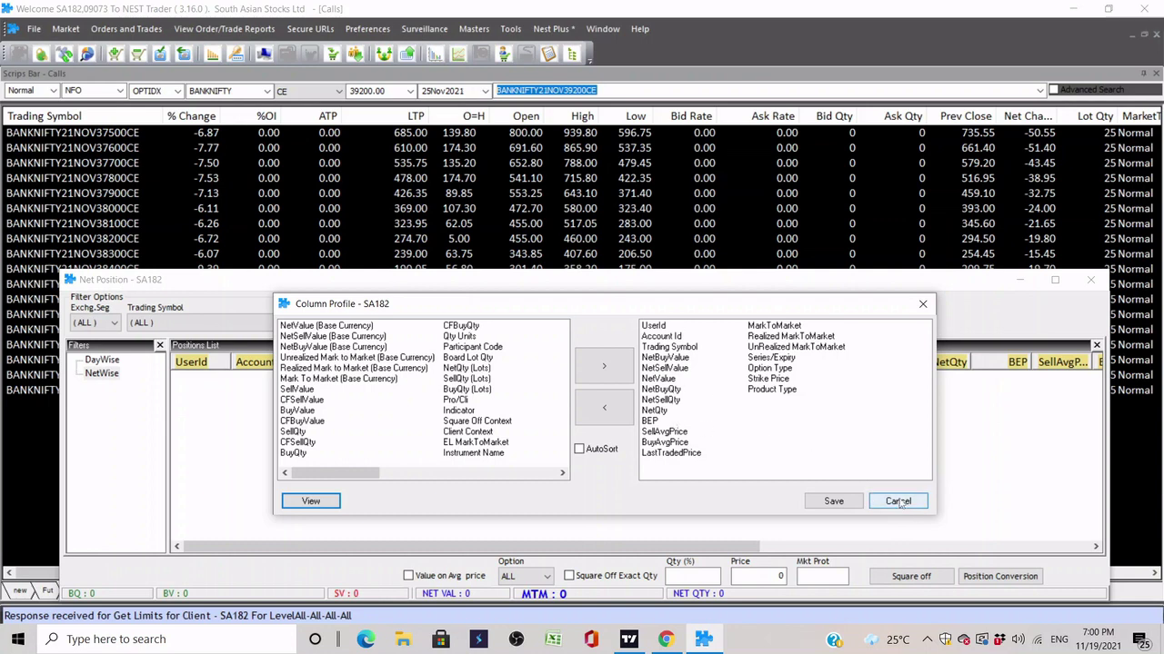
click(311, 501)
drag(440, 545, 766, 551)
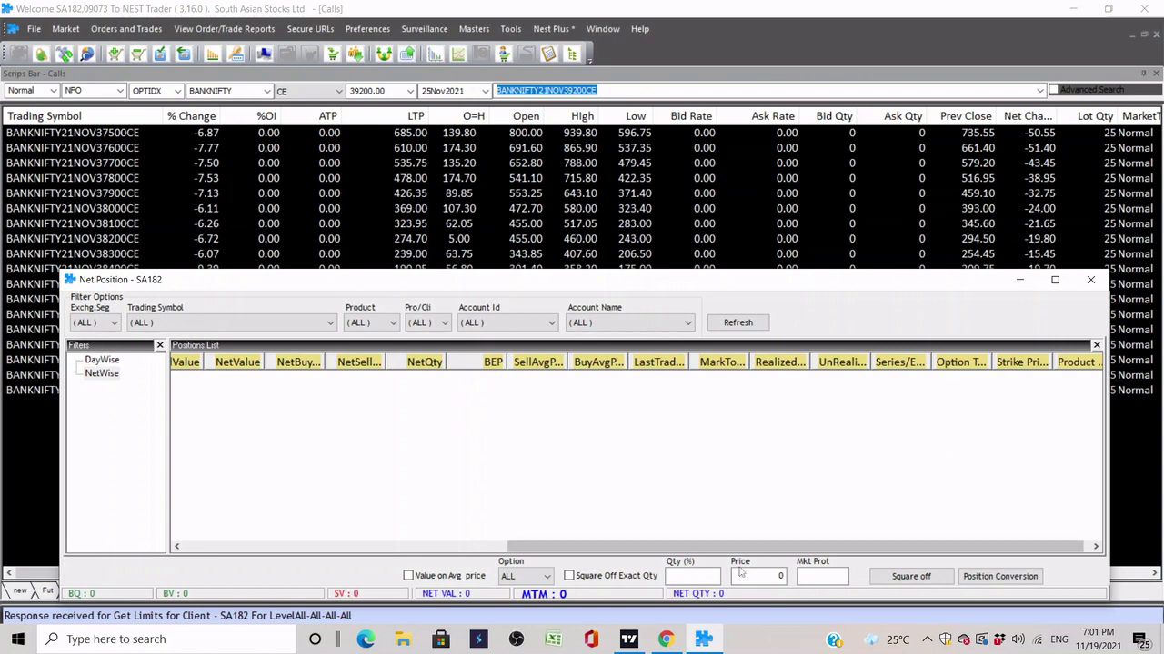
Try the Square Off Exact Qty option and switch it off again, check the product filter, and close the Net Position window
click(585, 582)
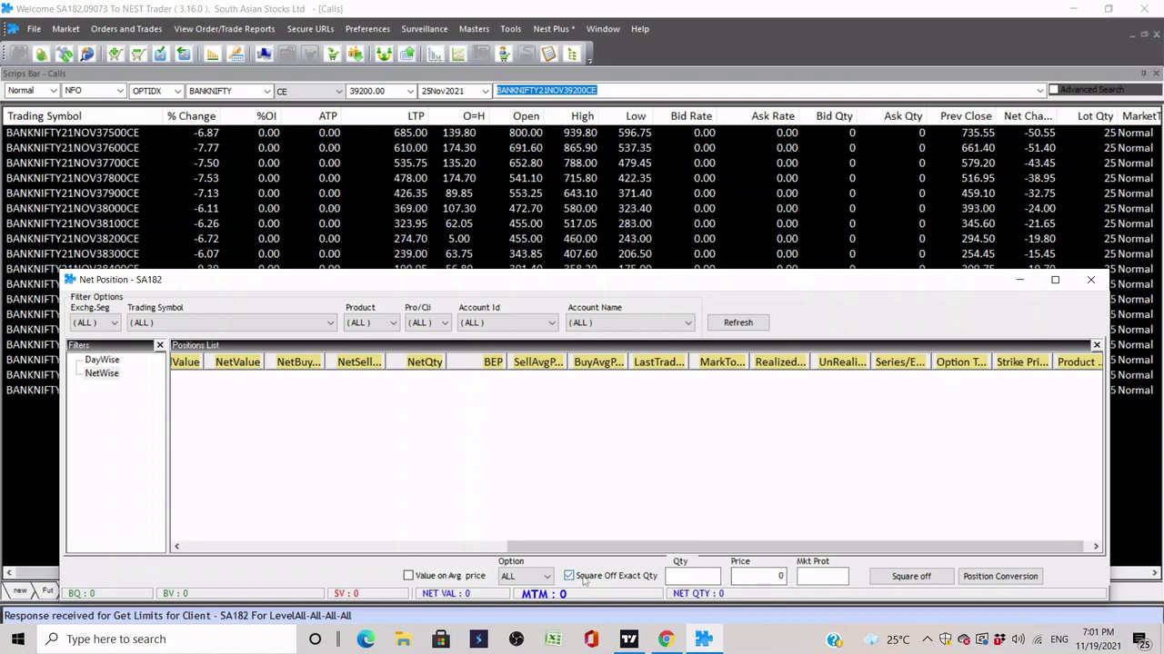
click(585, 583)
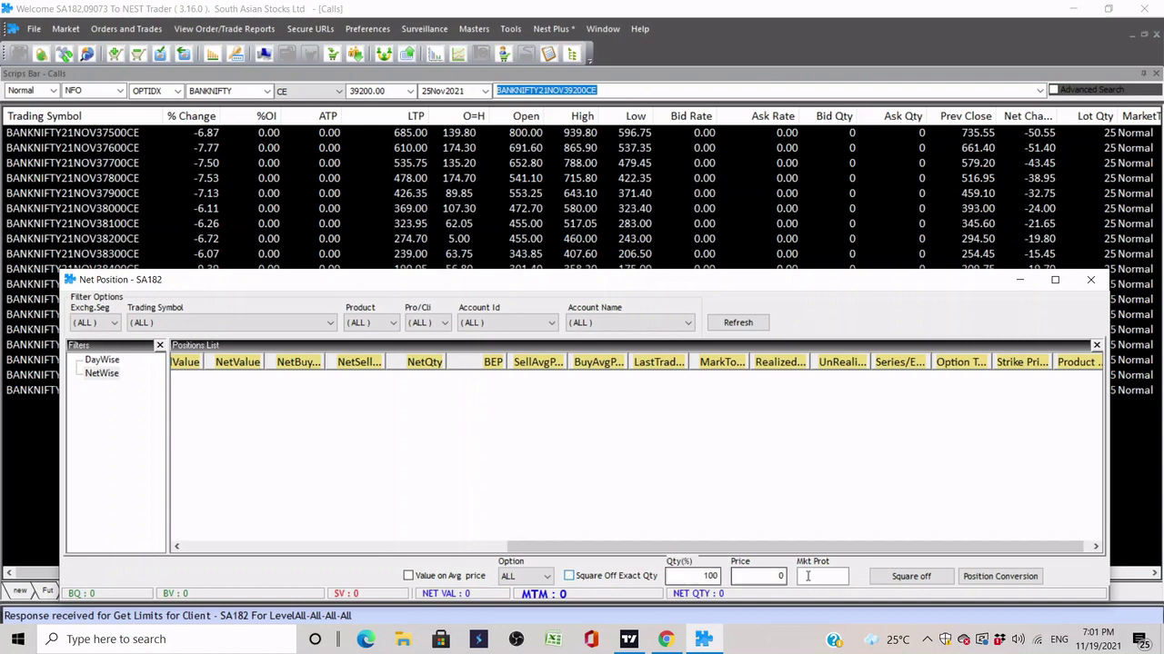
click(754, 574)
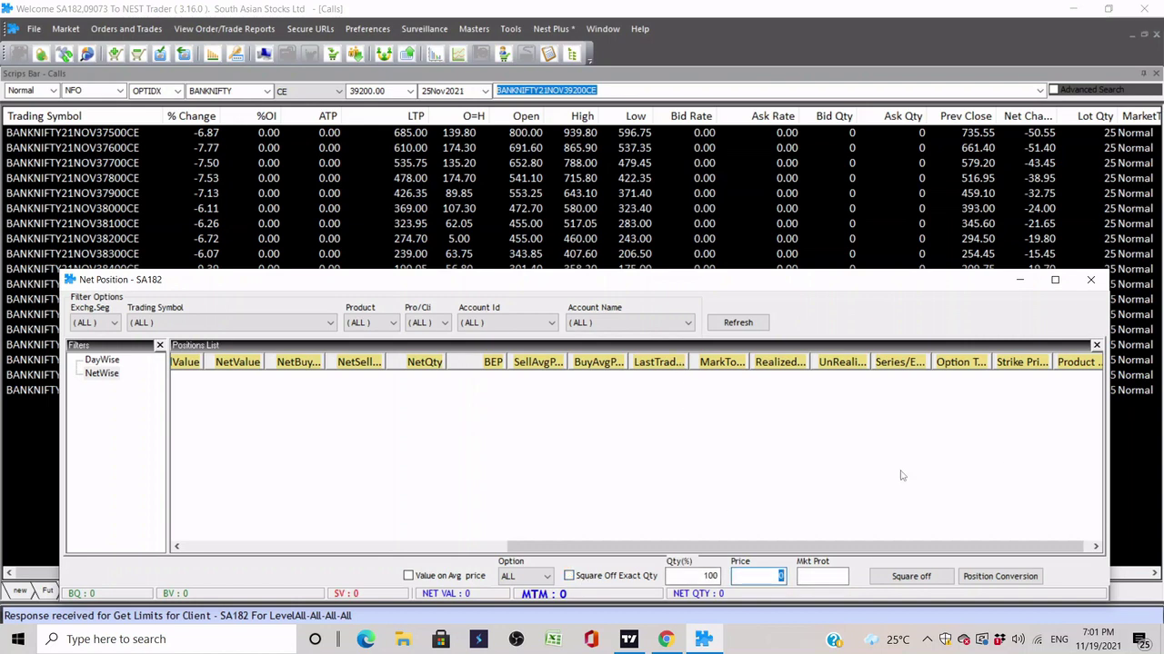
click(381, 324)
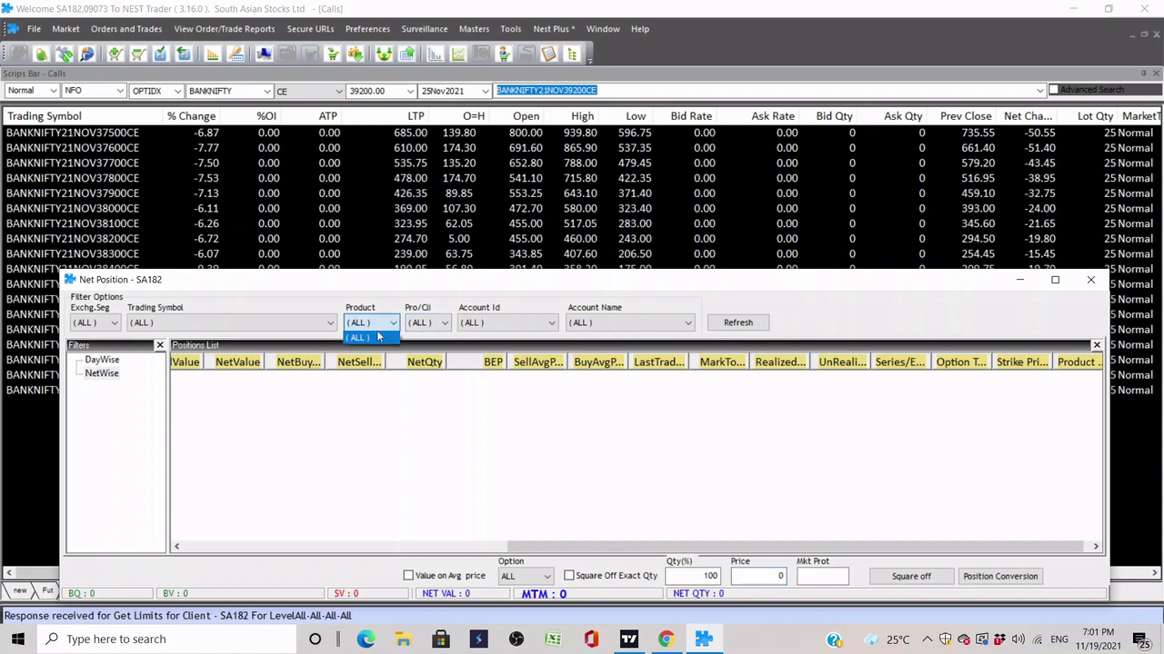
click(726, 436)
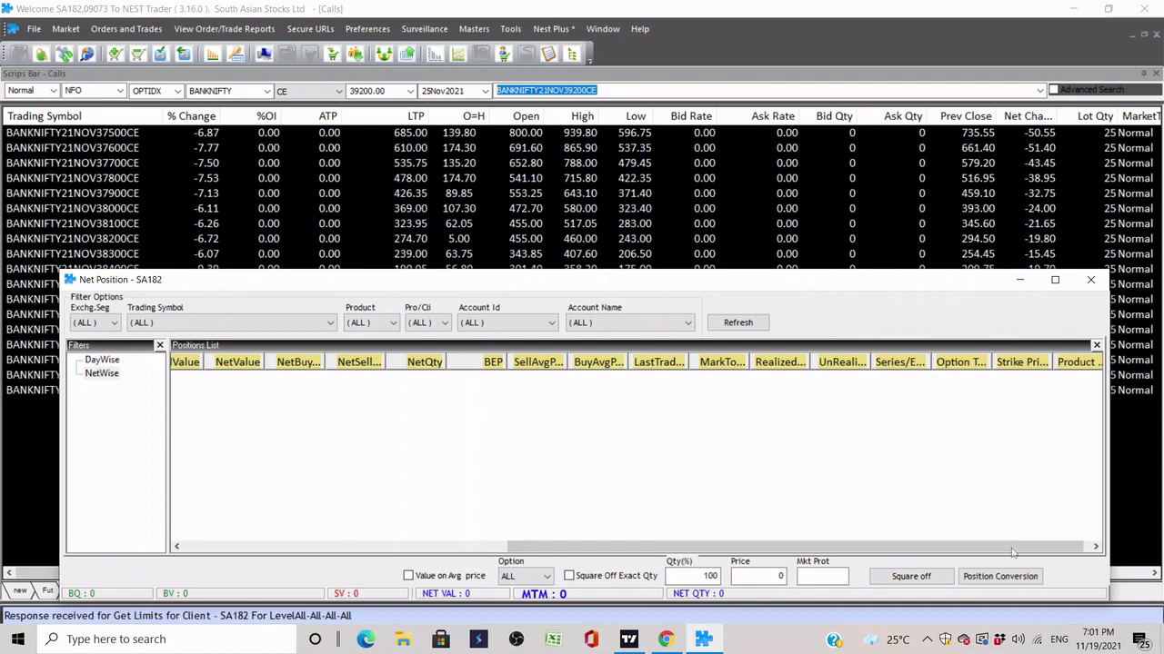
click(1090, 280)
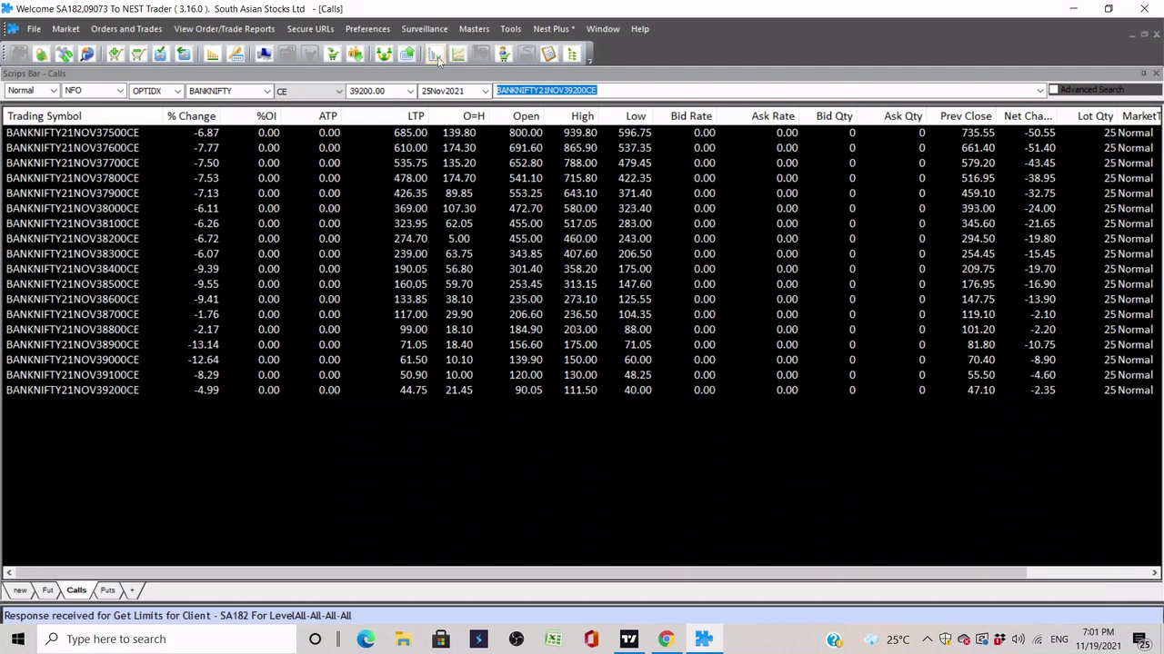
Open the Admin Positions window, view its client display options, and close it without changes
click(365, 30)
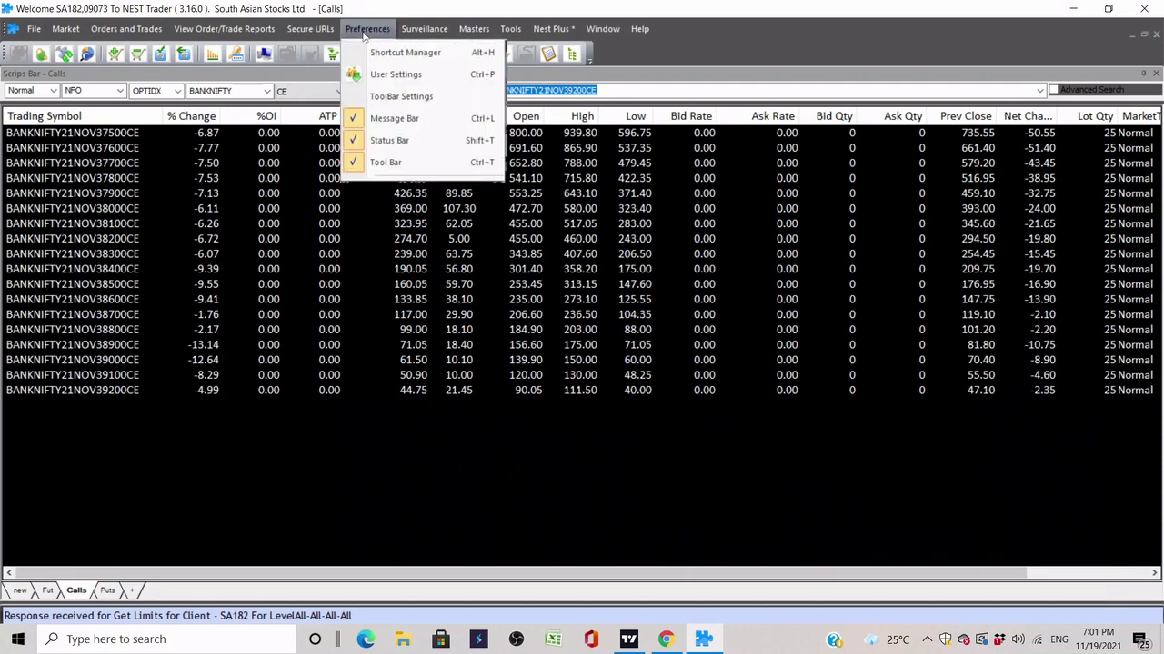
mouse_move(418, 34)
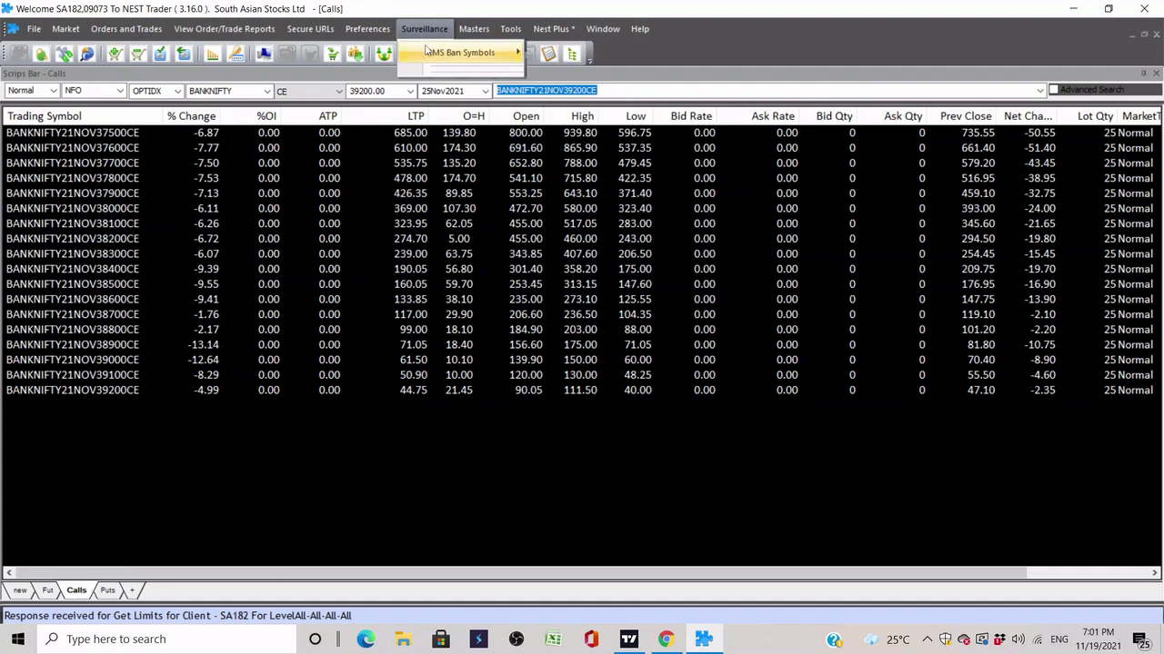
mouse_move(468, 34)
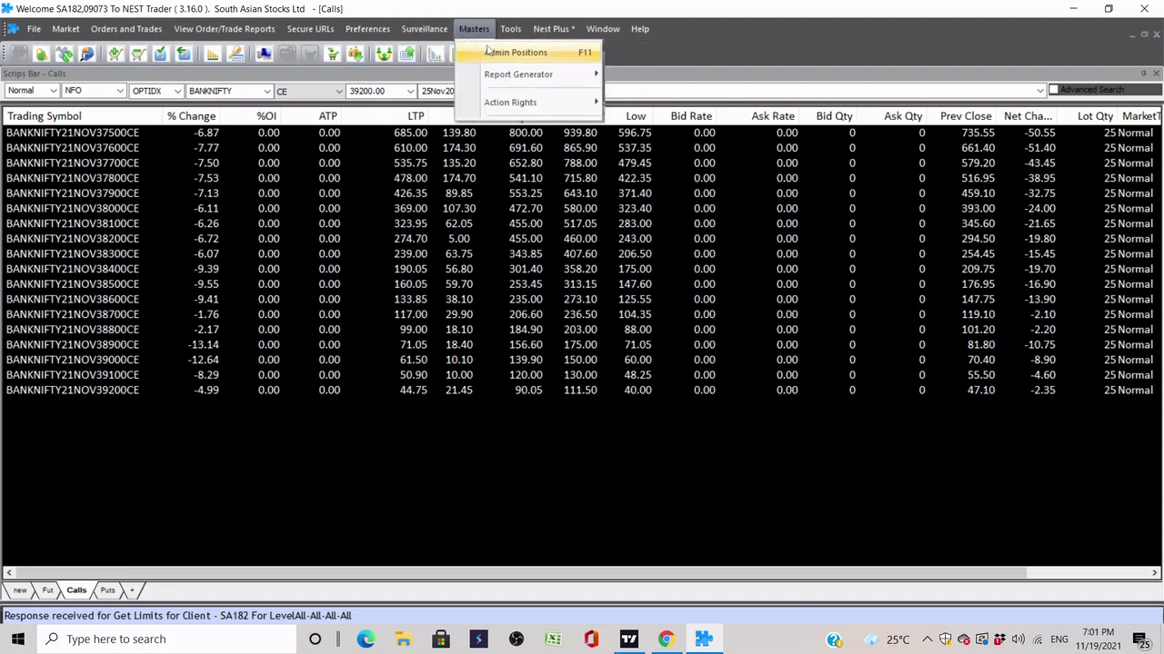
click(488, 51)
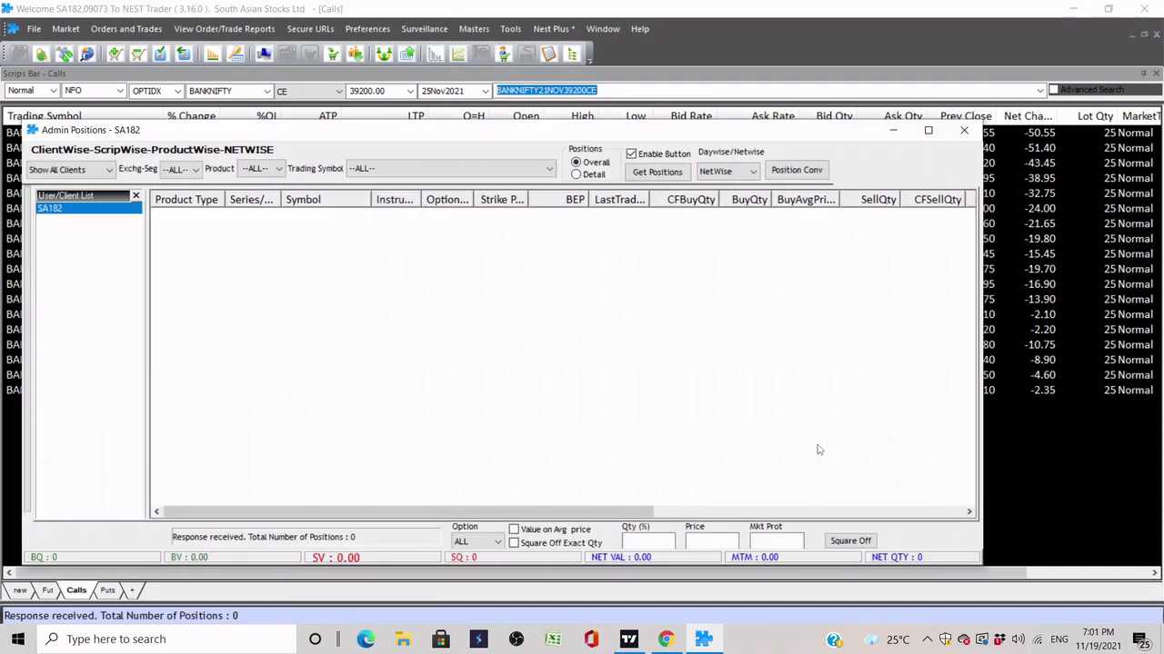
click(110, 170)
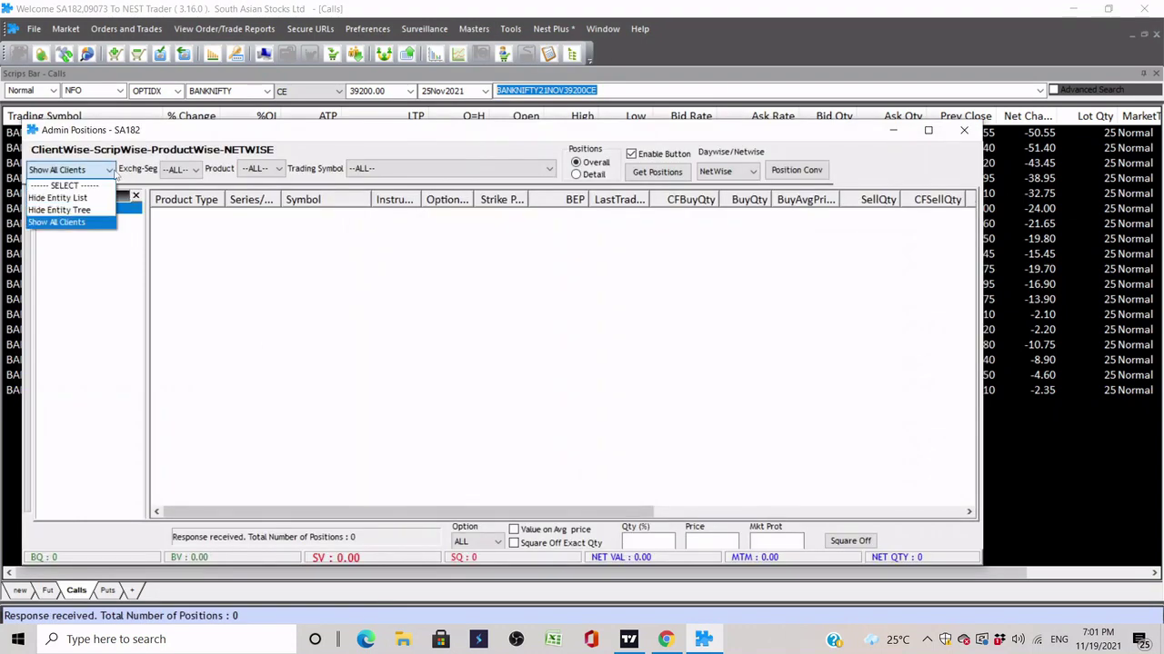
click(448, 323)
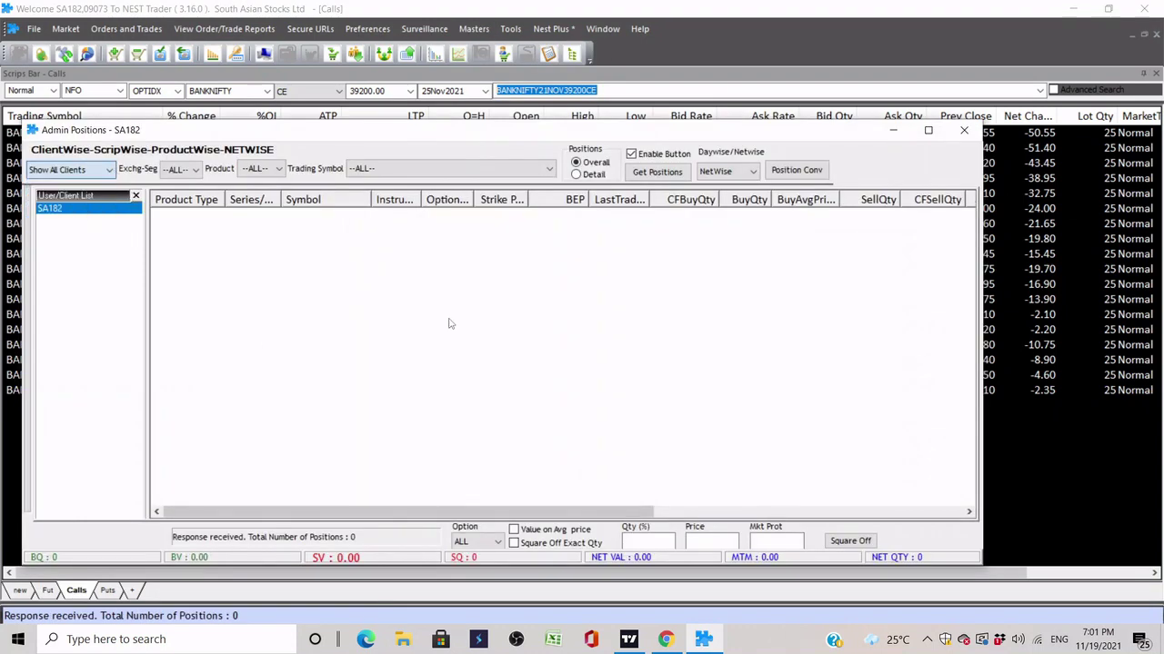
click(963, 130)
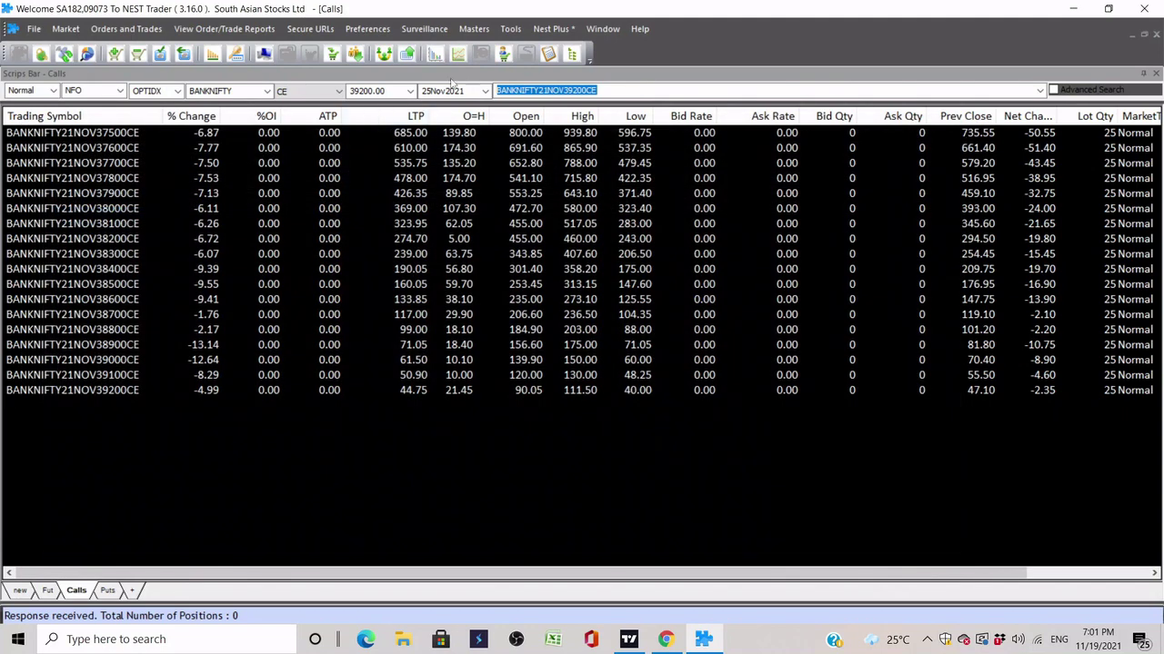
Reopen the Net Position window, look over its empty positions list, and close it
click(457, 54)
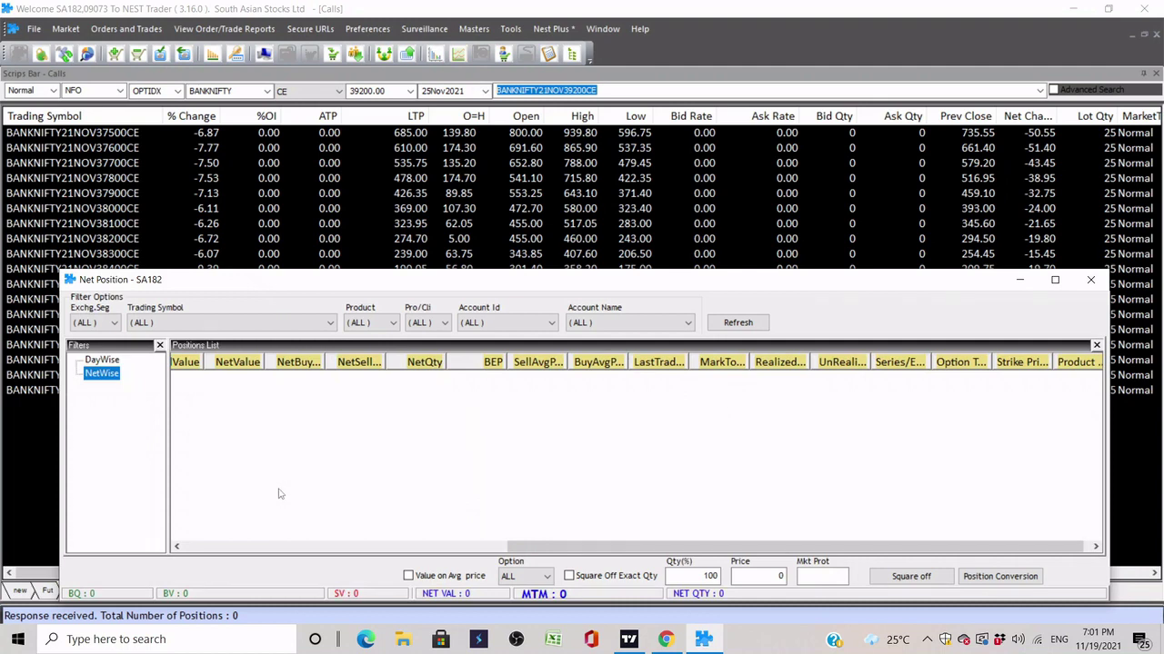
click(242, 404)
click(1090, 280)
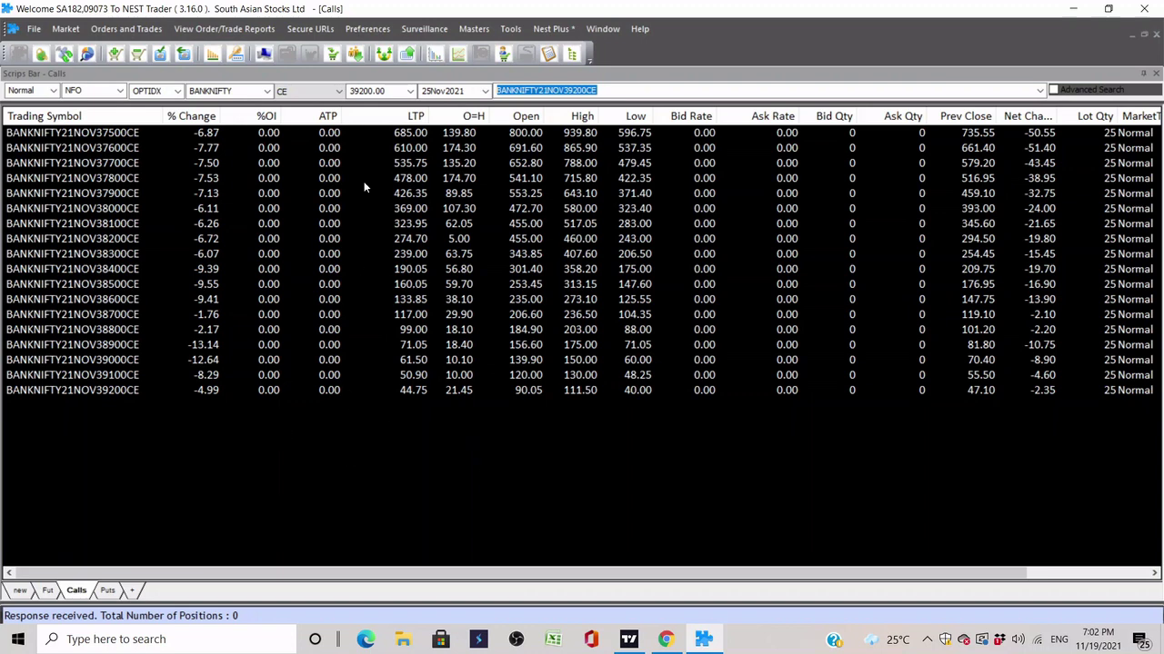
Start a buy order for the BANKNIFTY 25Nov2021 38100 CE option and set its order type to SL
click(222, 227)
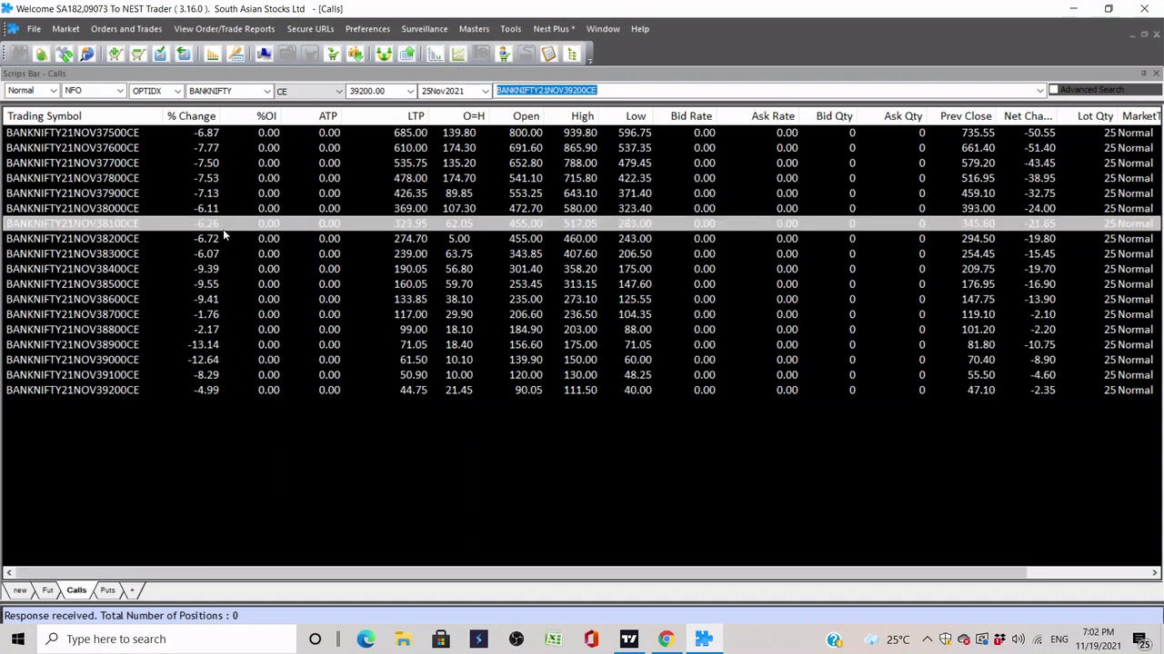
key(F1)
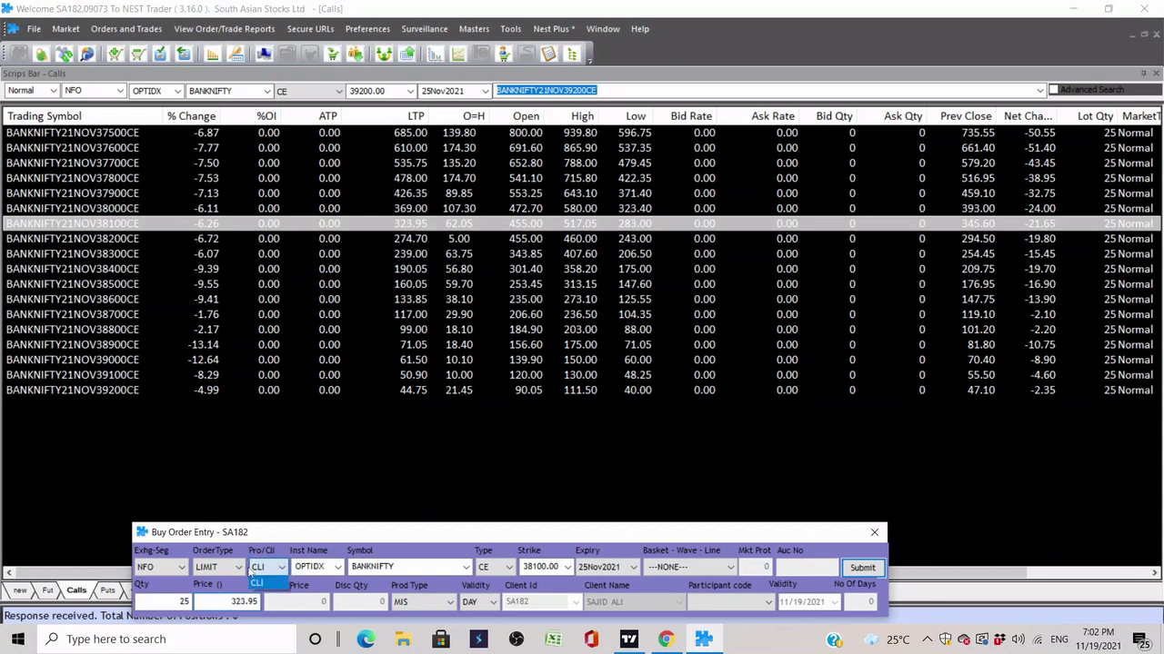
click(239, 567)
click(211, 603)
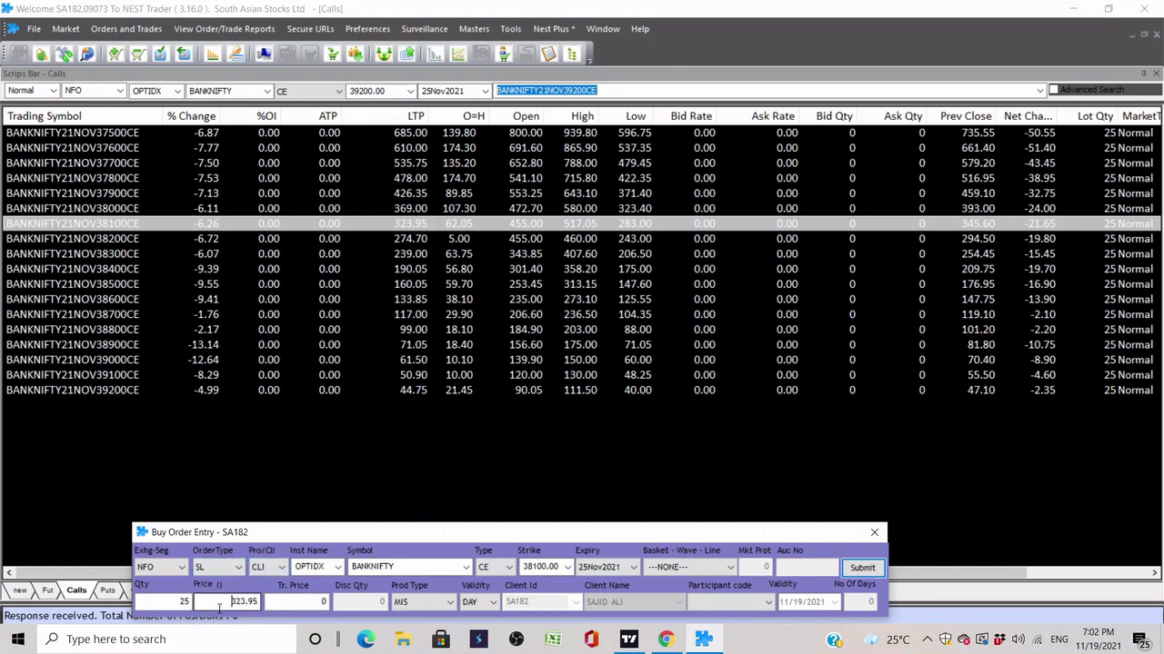
click(287, 601)
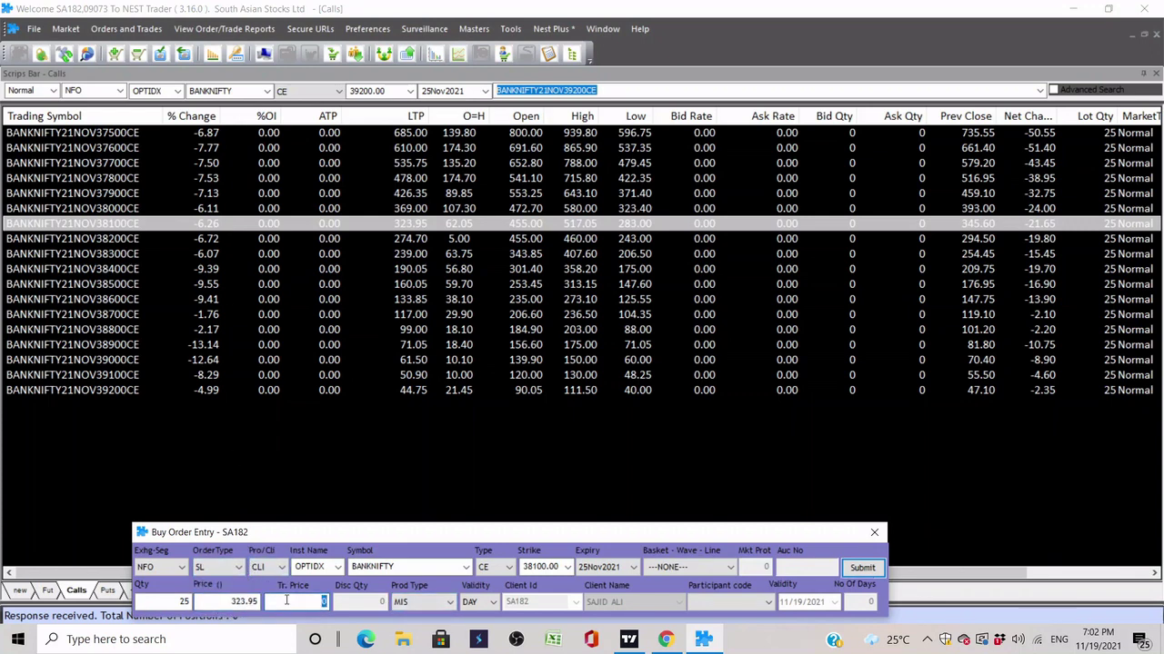
click(316, 607)
Enter price 322 and trigger price 323 for the stop-loss buy order, and close the order entry without submitting
click(223, 597)
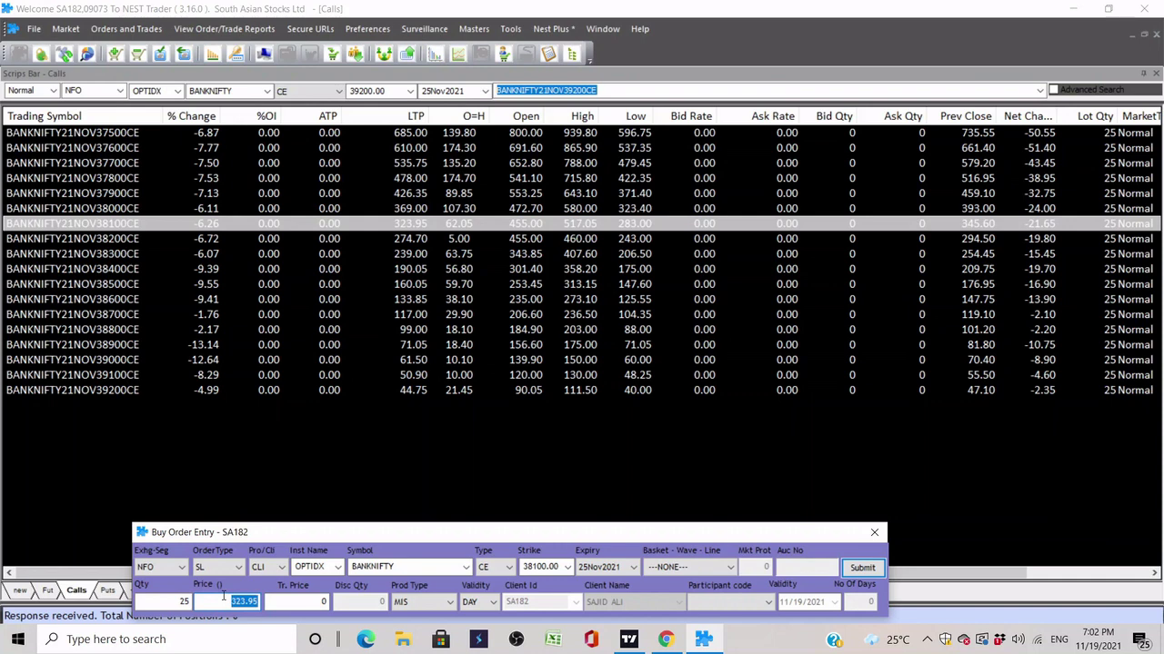
text(322)
click(304, 606)
key(BackSpace)
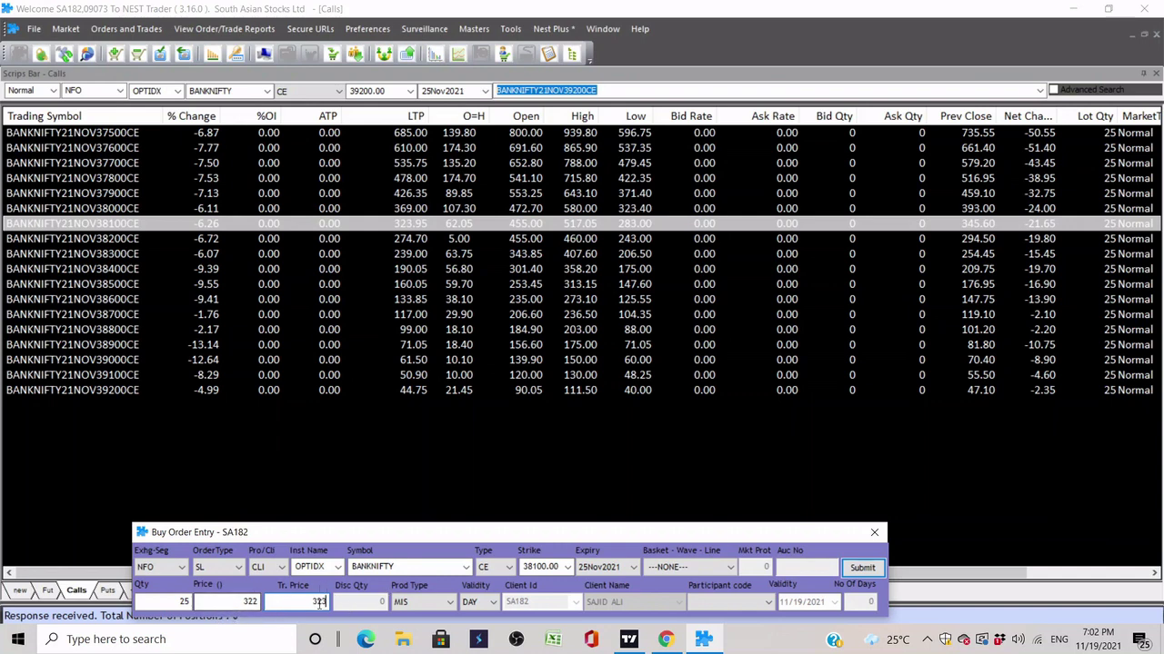
click(875, 534)
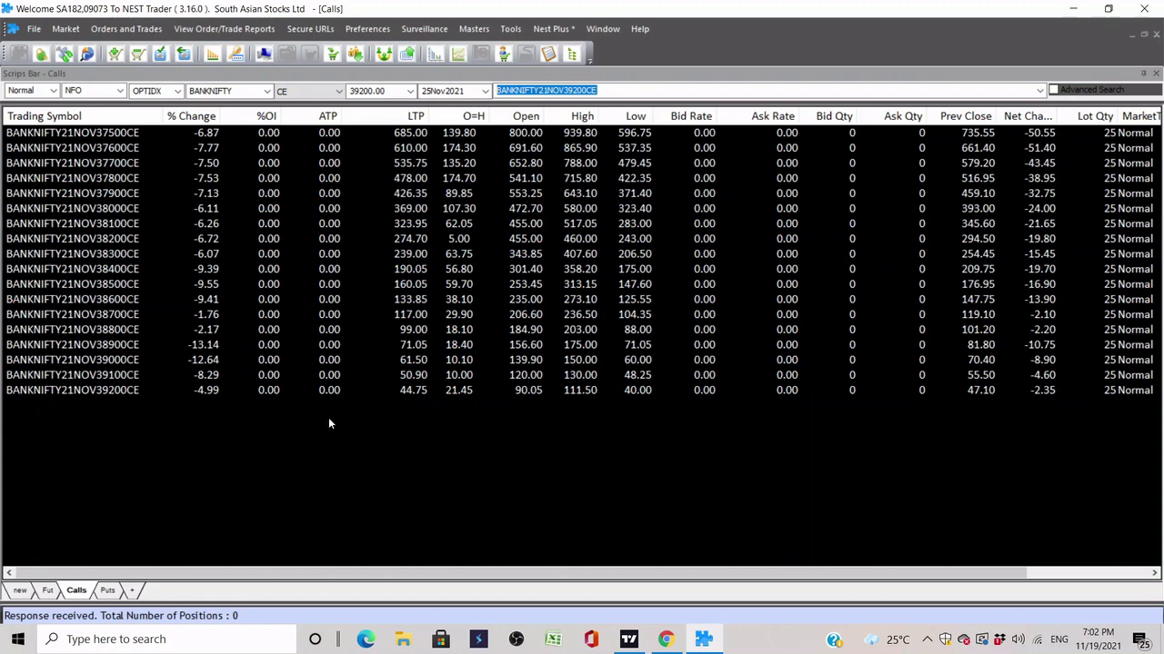
Reopen the Admin Positions window and check its client display options, leaving Show All Clients selected
click(310, 29)
mouse_move(351, 33)
mouse_move(408, 35)
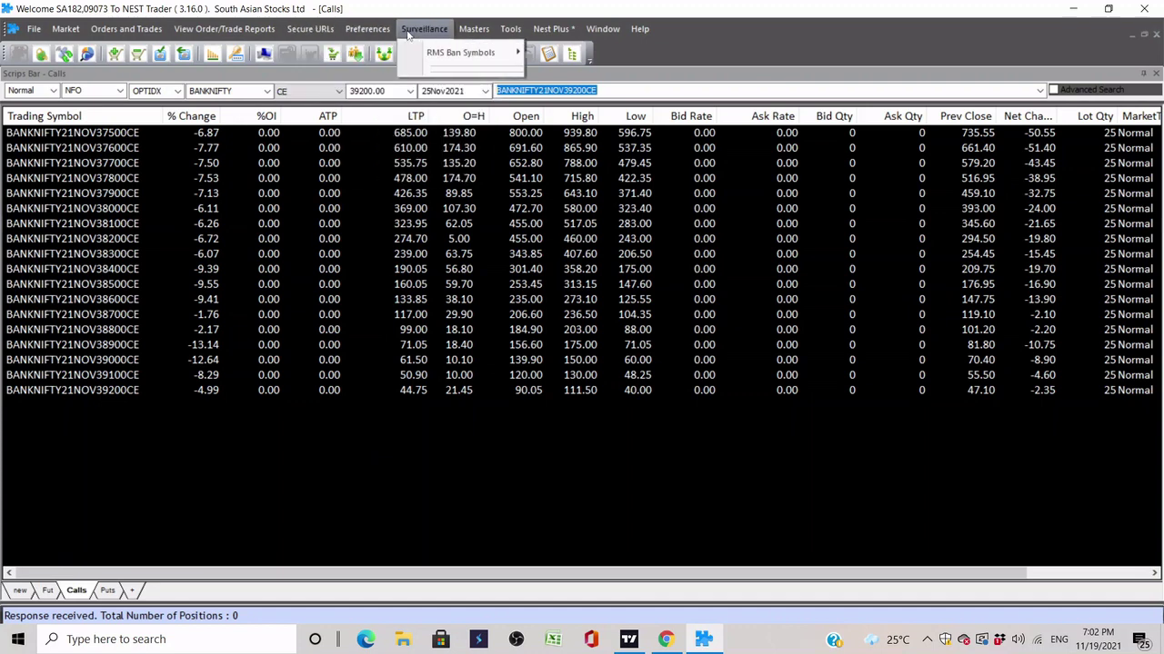
mouse_move(472, 32)
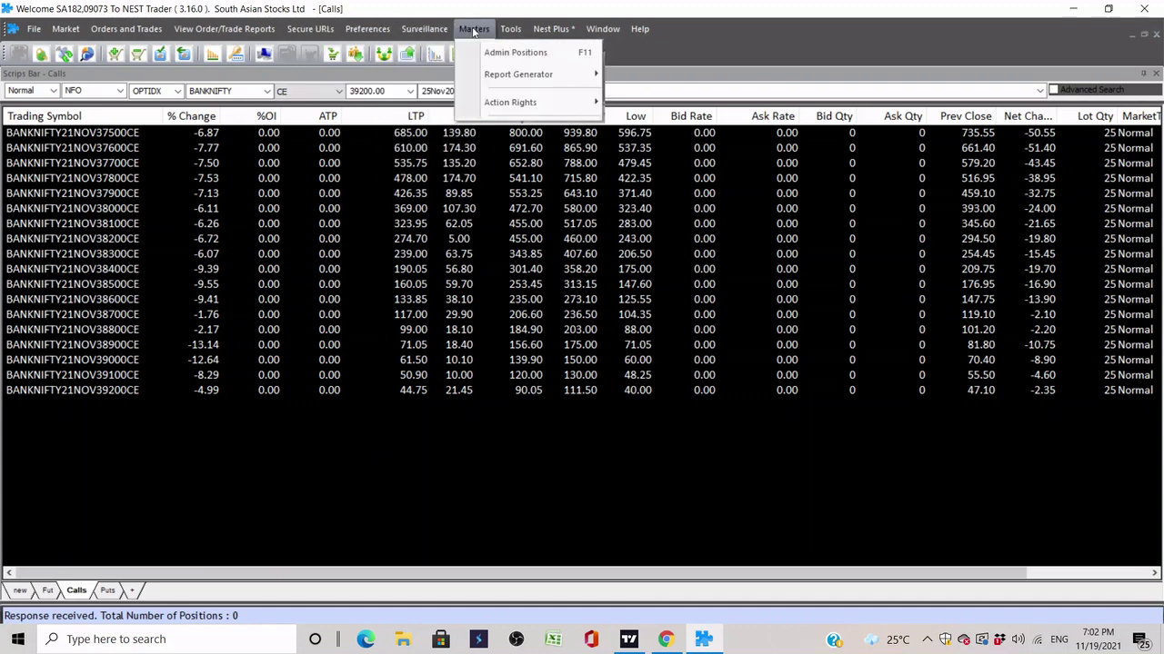
click(501, 52)
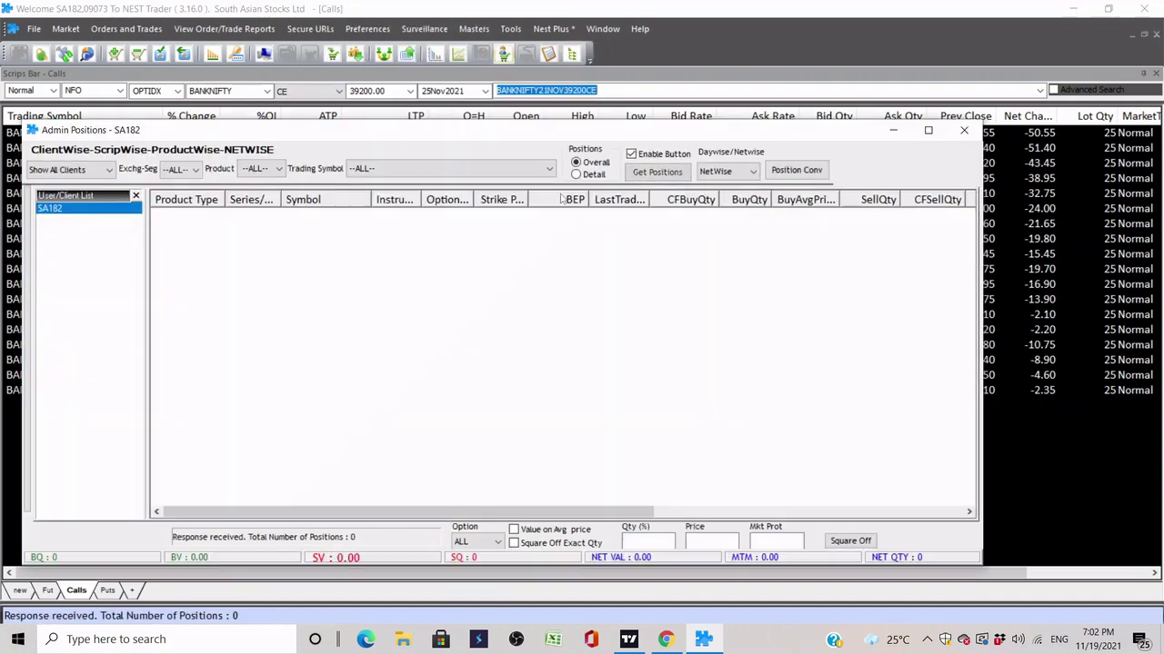
click(108, 170)
click(85, 224)
View the formatting and export options available for the Admin Positions list, and close the window
right_click(542, 370)
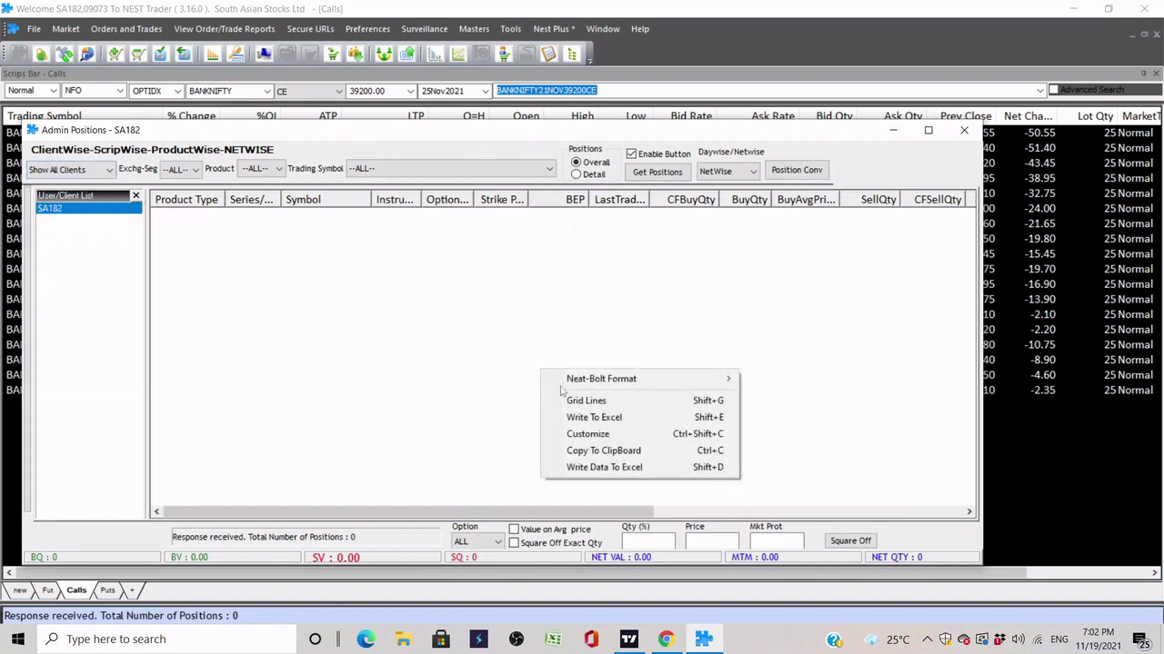
click(617, 470)
click(535, 388)
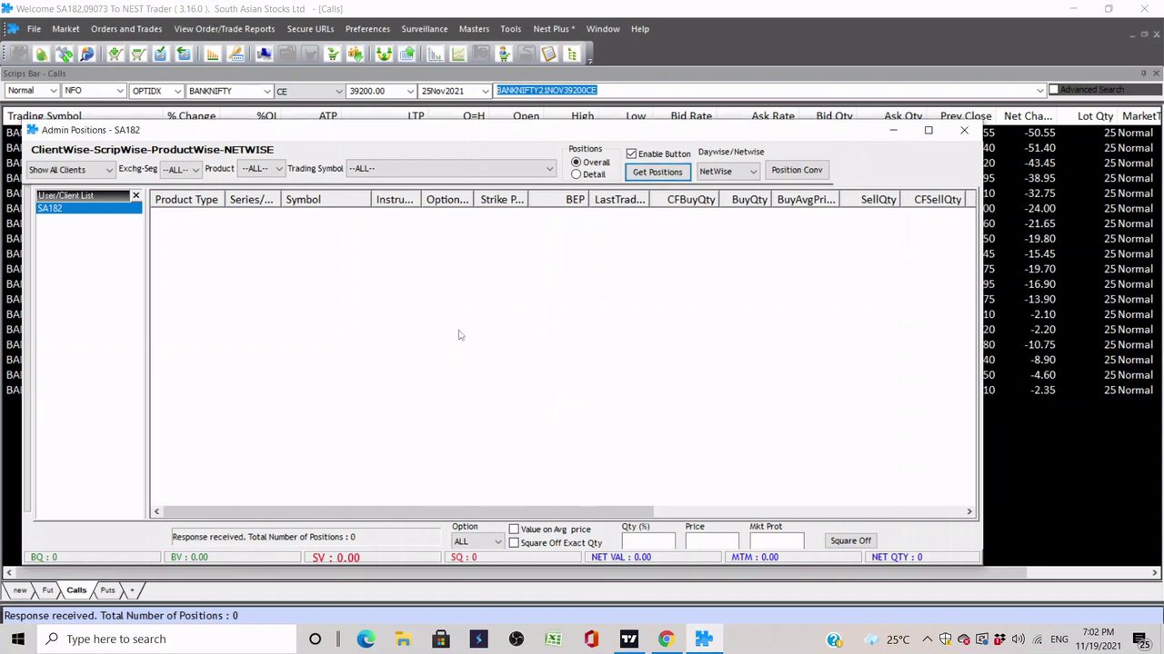
right_click(442, 326)
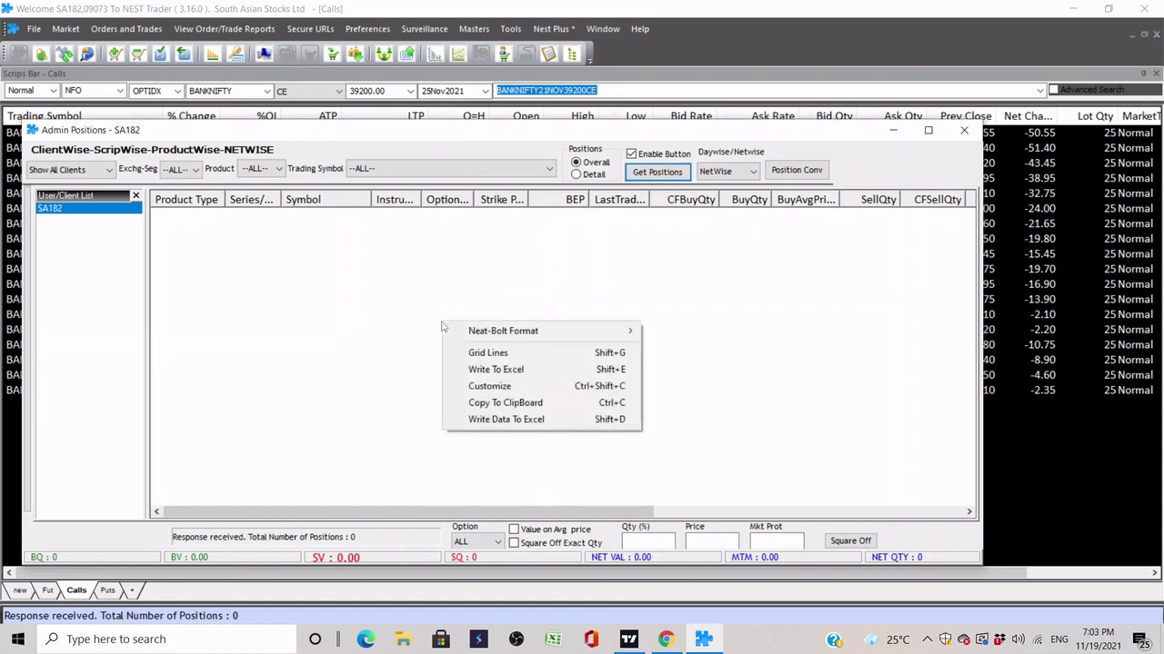
click(703, 394)
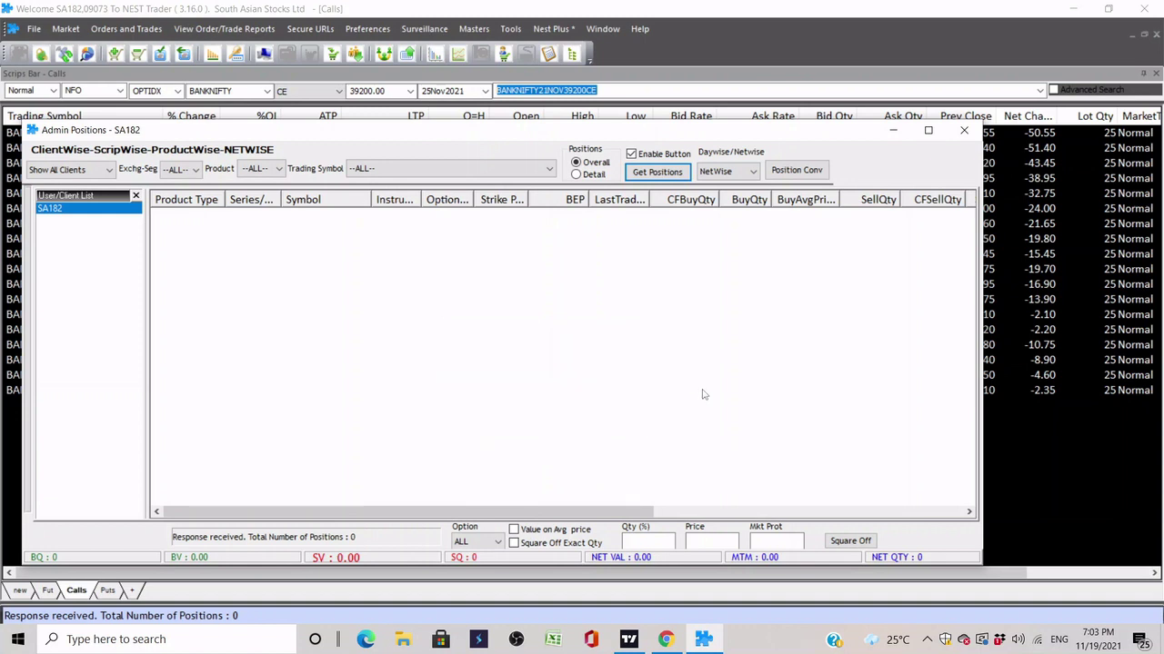
click(964, 132)
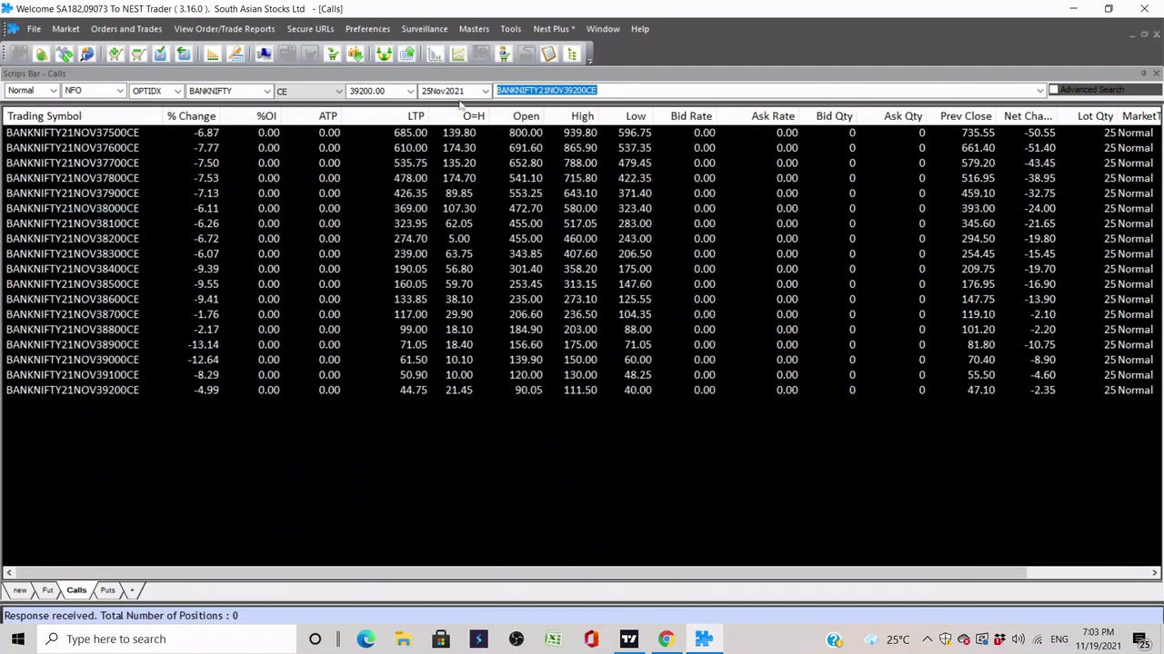
click(510, 37)
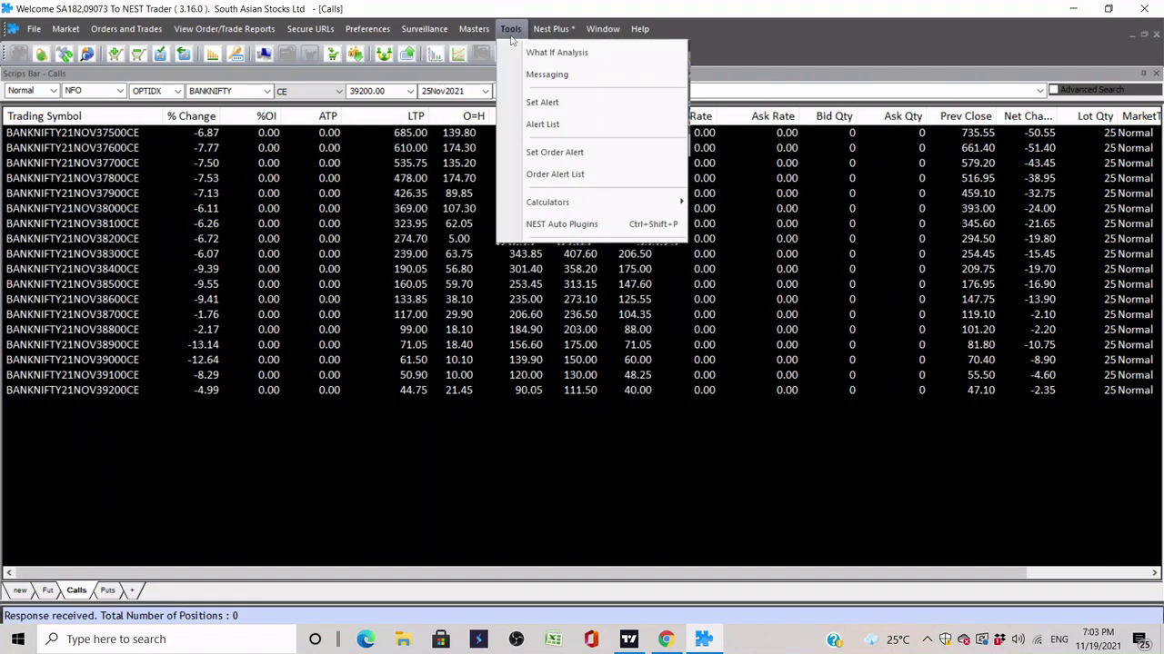
click(512, 38)
click(549, 37)
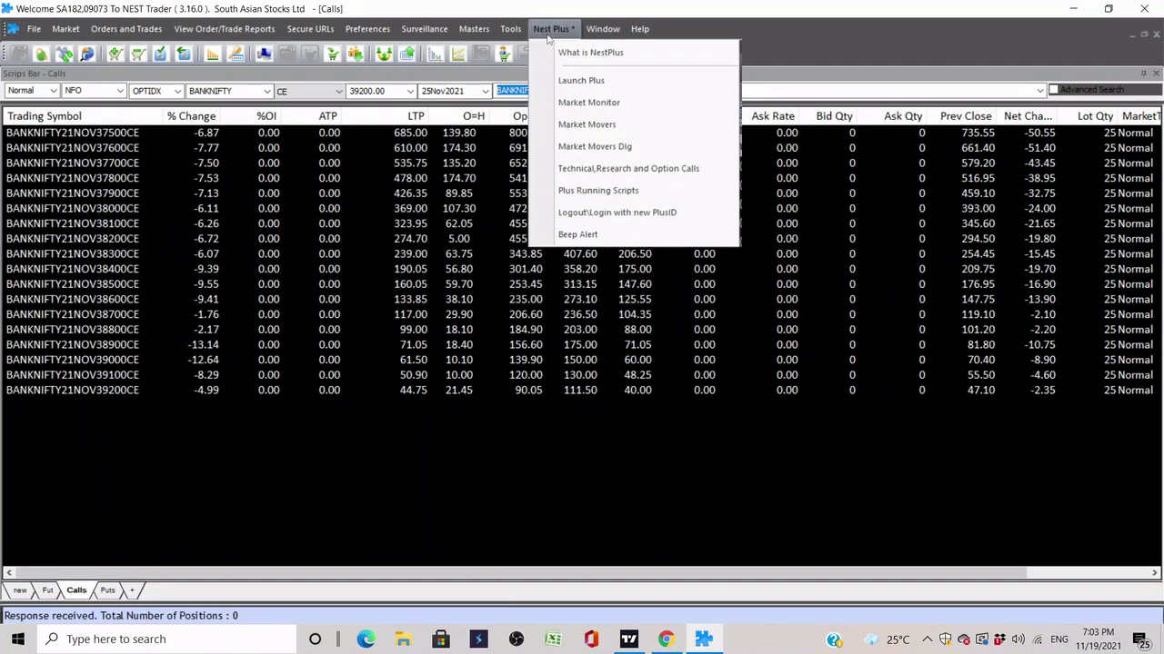
mouse_move(640, 31)
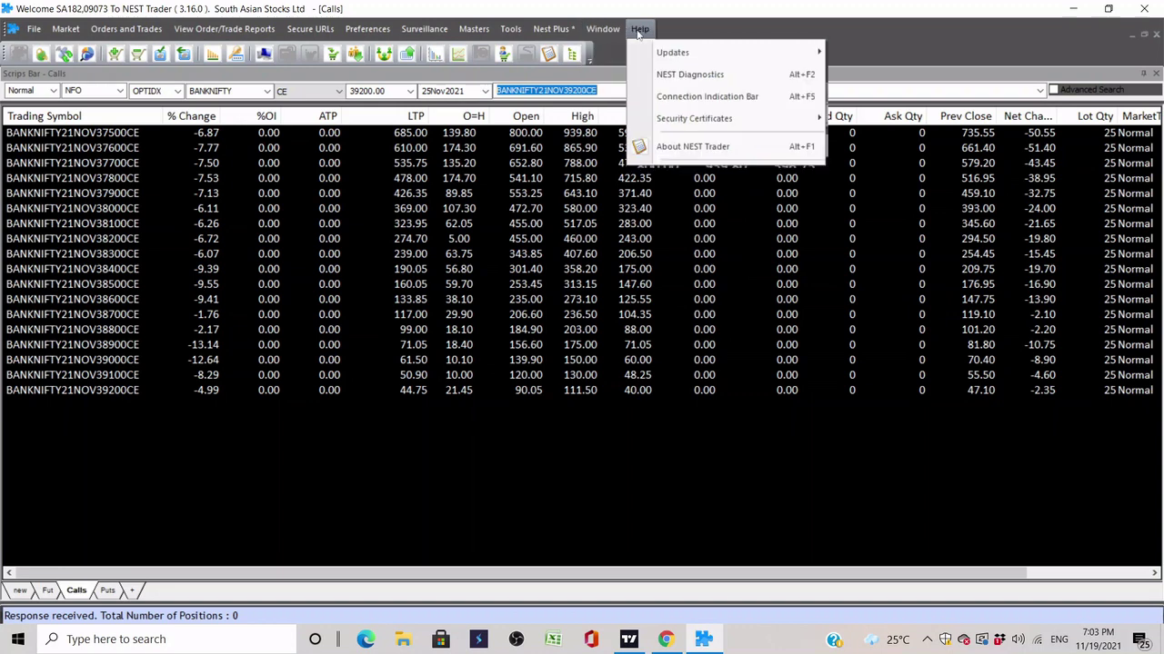
click(600, 474)
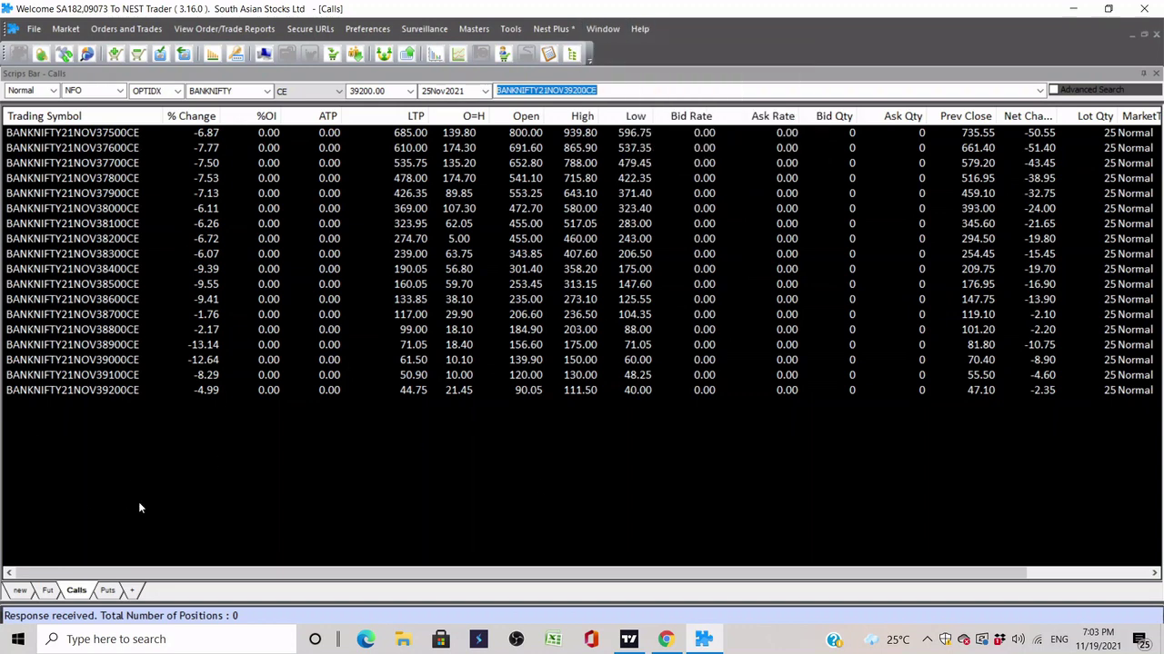
View the Puts market watch and return to the Calls watch
click(107, 592)
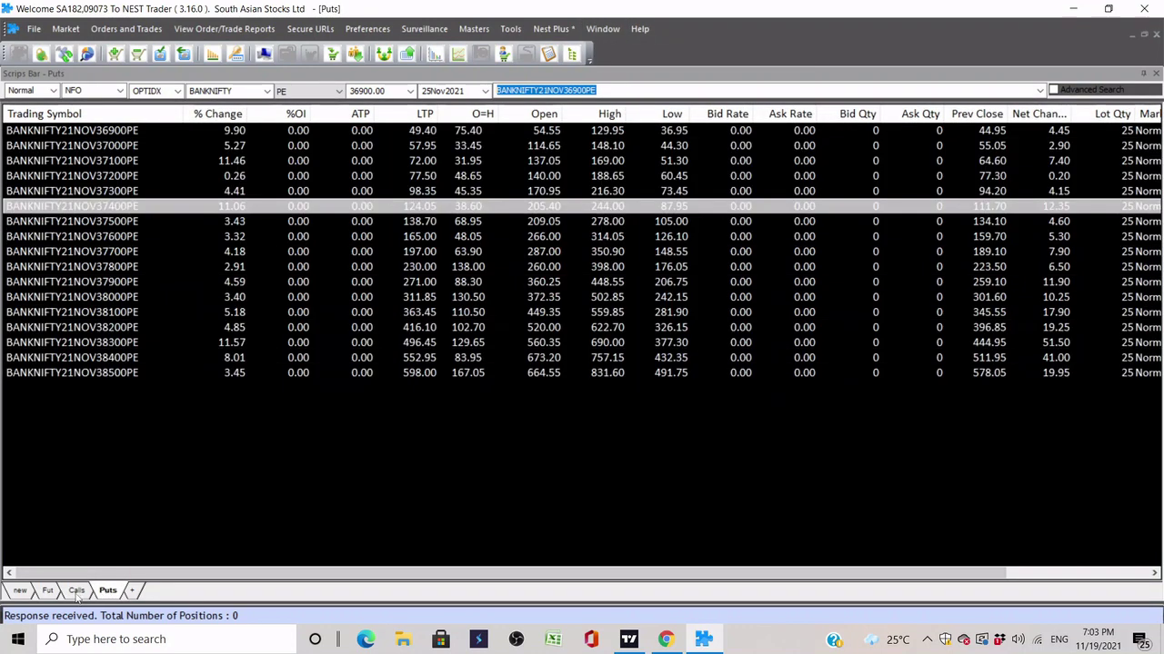
click(77, 592)
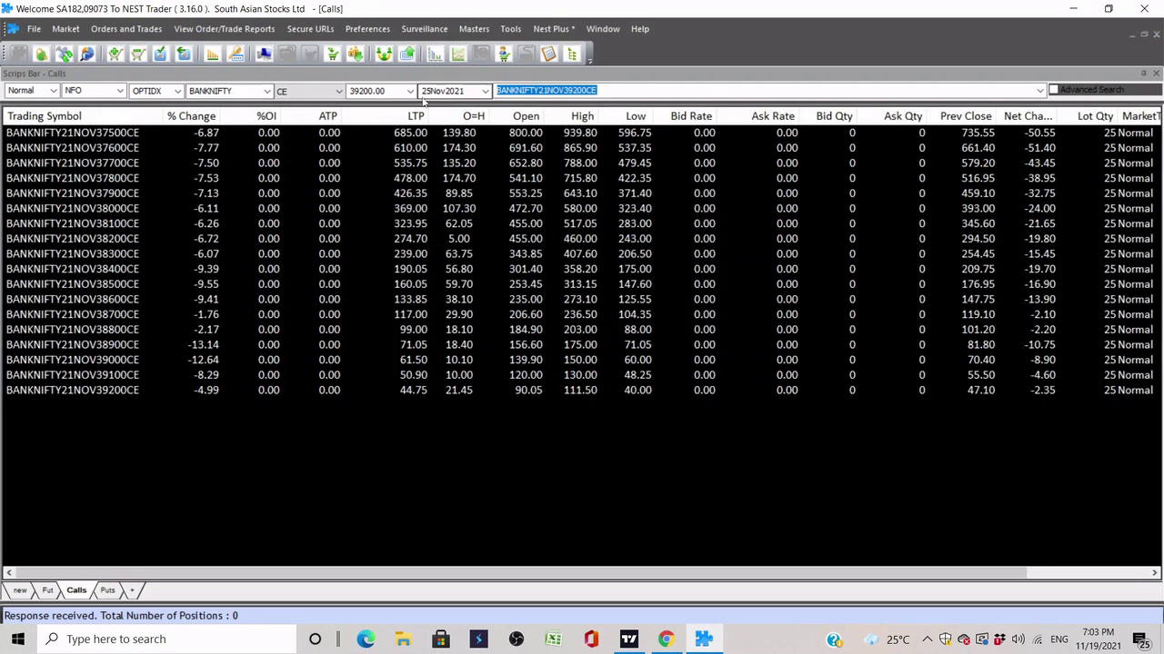
Open the user preference settings, review the Appearance and Market Watch categories, and close them without changes
click(384, 30)
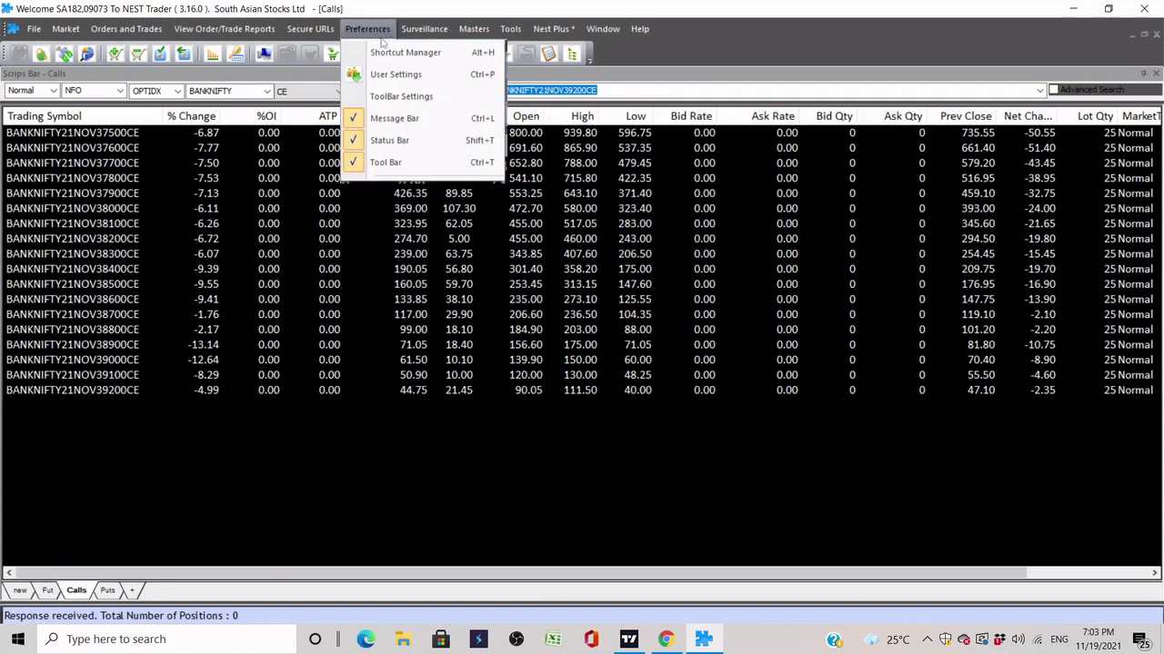
click(383, 75)
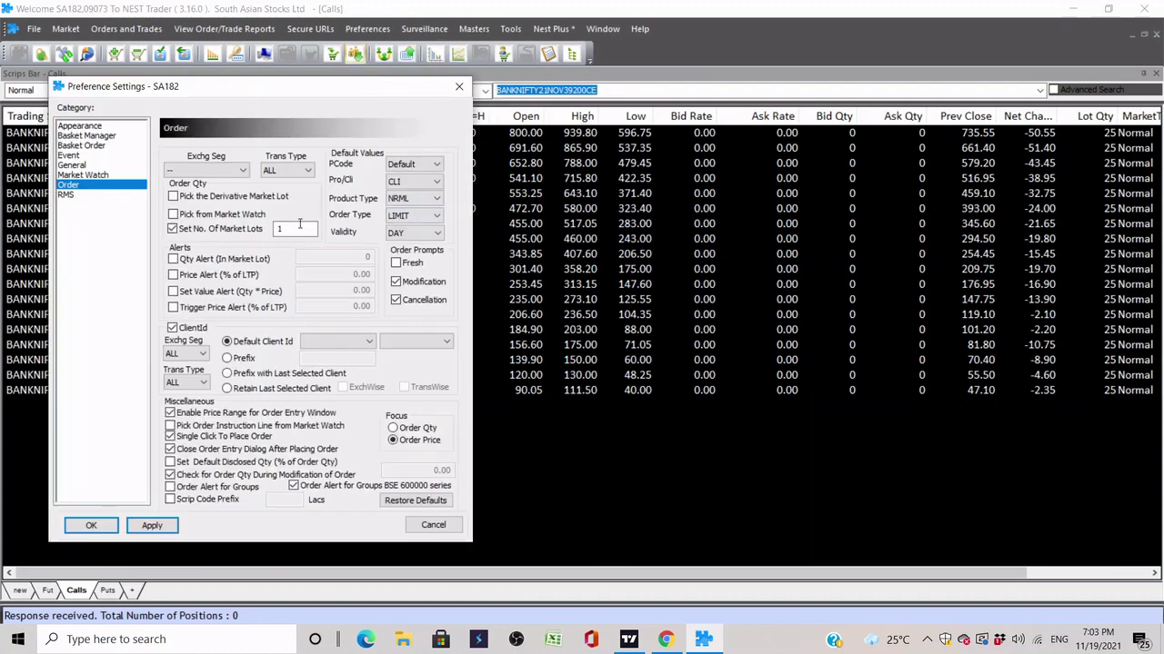
click(80, 128)
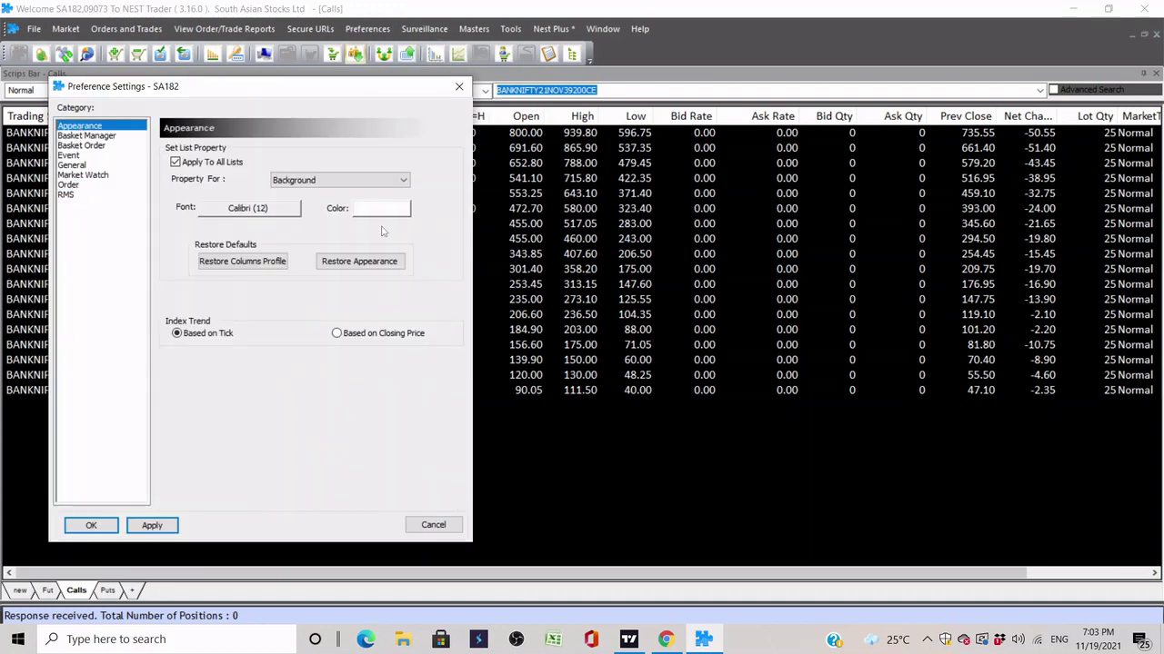
click(394, 180)
click(395, 182)
click(82, 175)
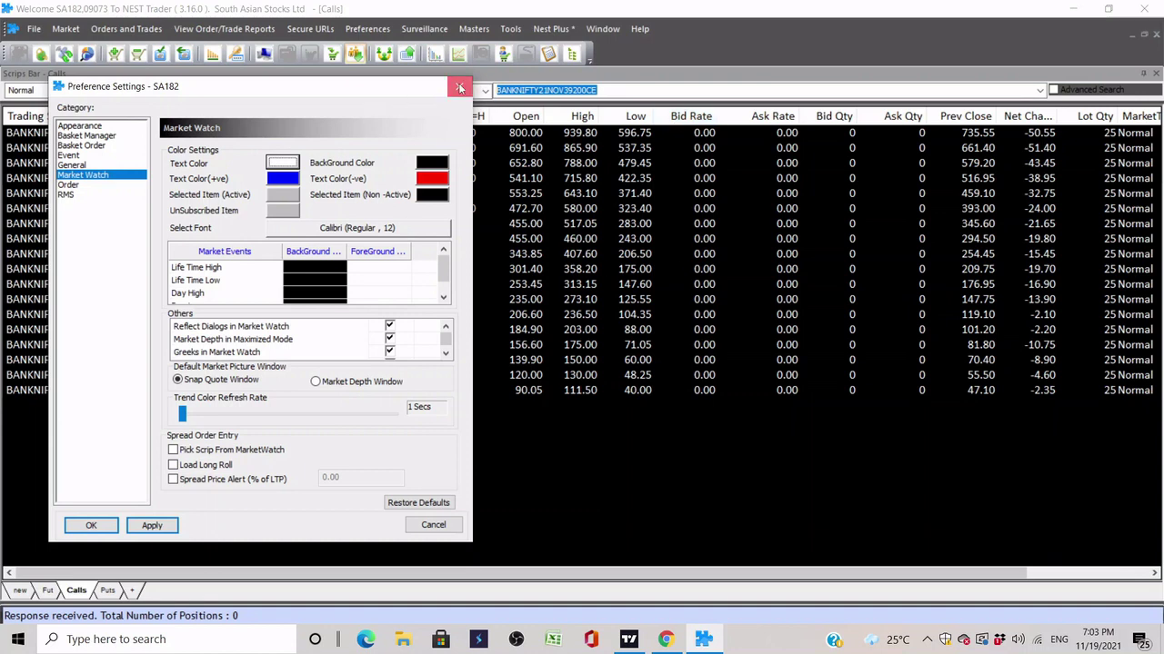
click(459, 86)
Reopen the Net Position window, view the appearance customization settings of its positions list, and close them without changes
click(458, 56)
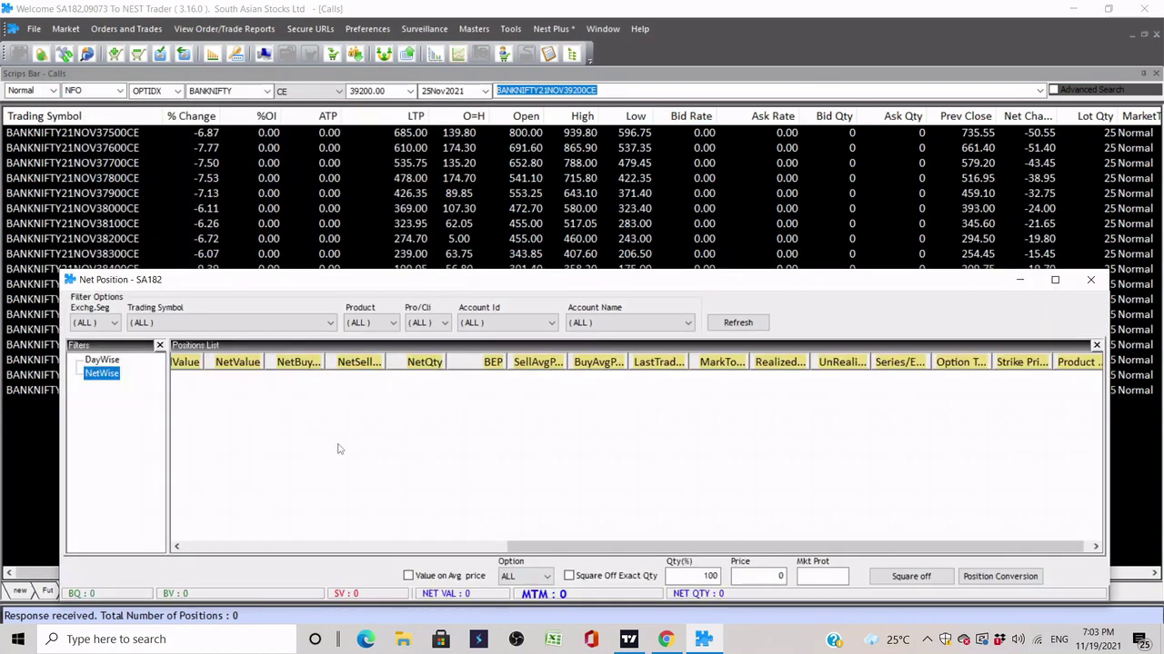
right_click(354, 444)
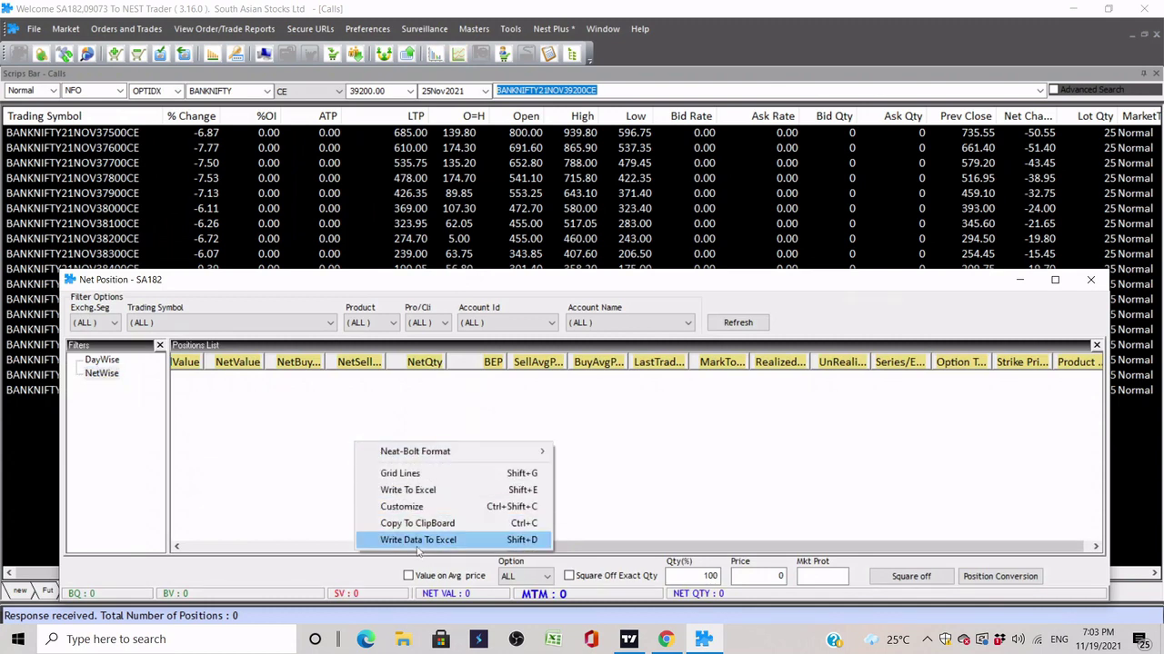
click(422, 510)
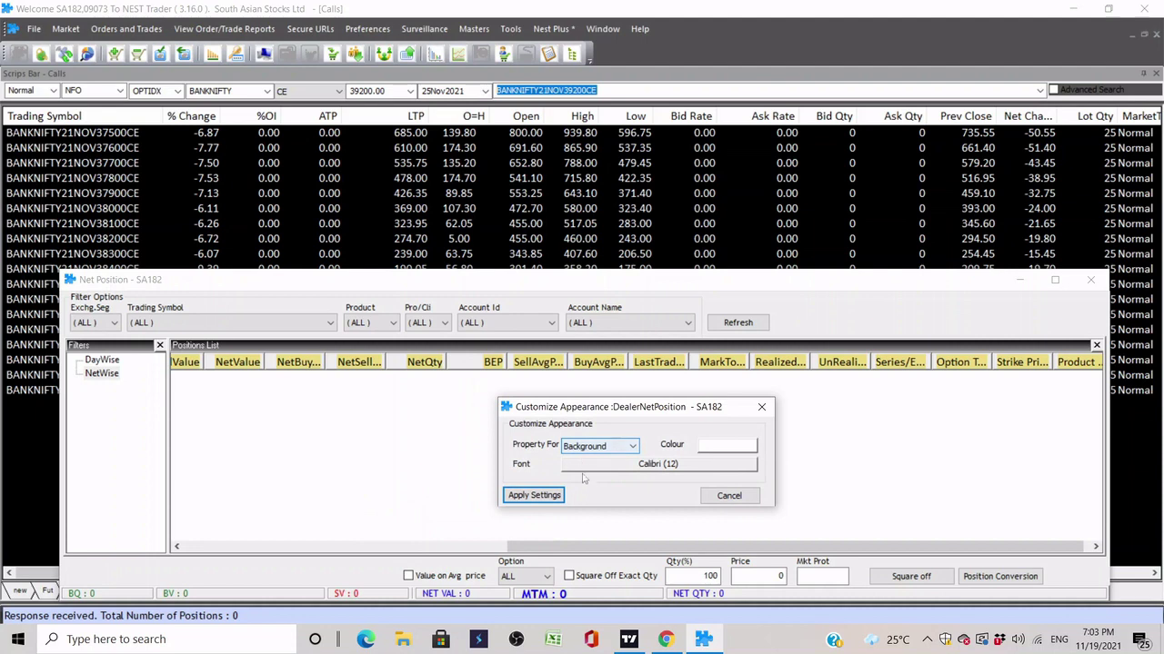
click(761, 409)
Open the custom column editor for the Positions List and close it without changes
right_click(537, 362)
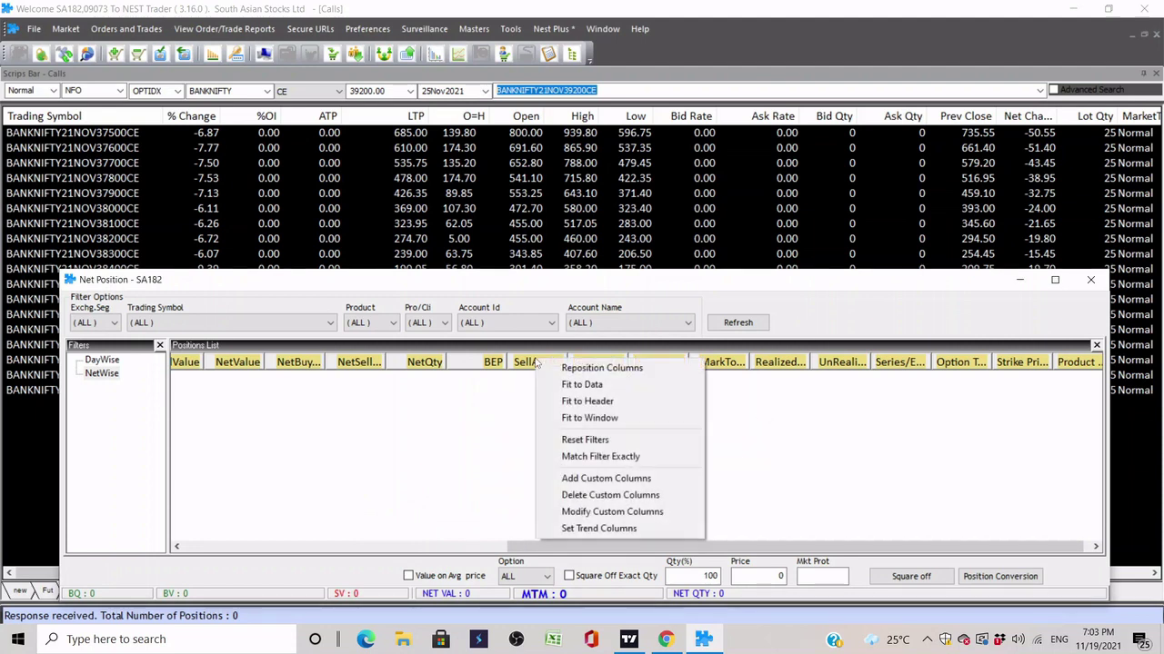
click(592, 514)
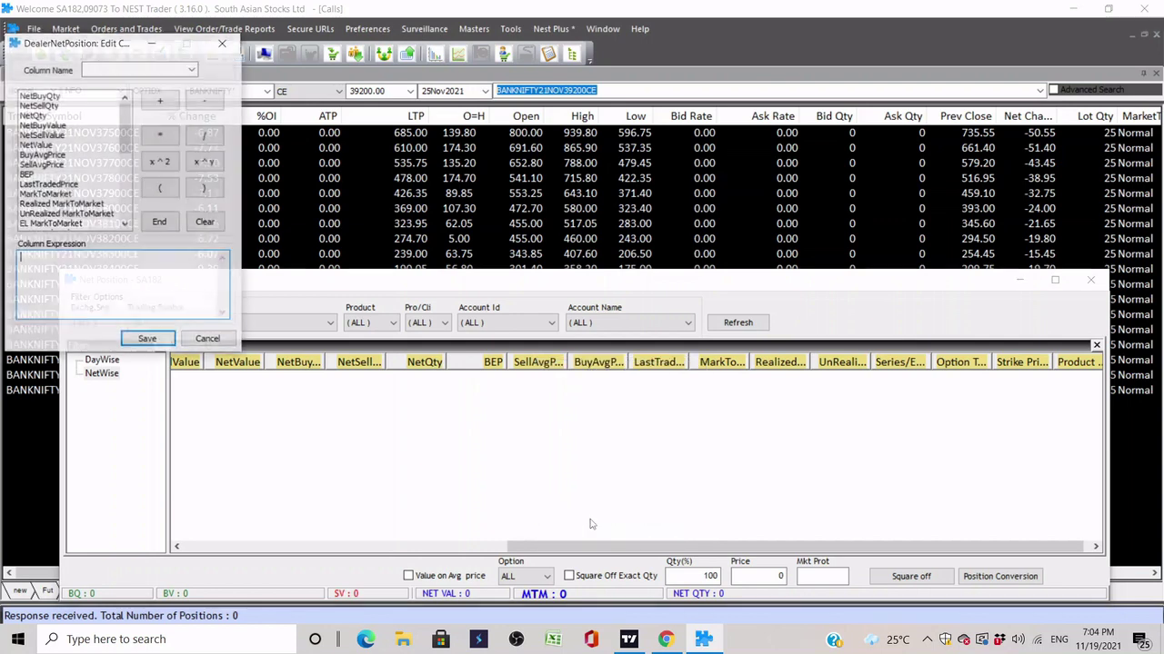
click(223, 41)
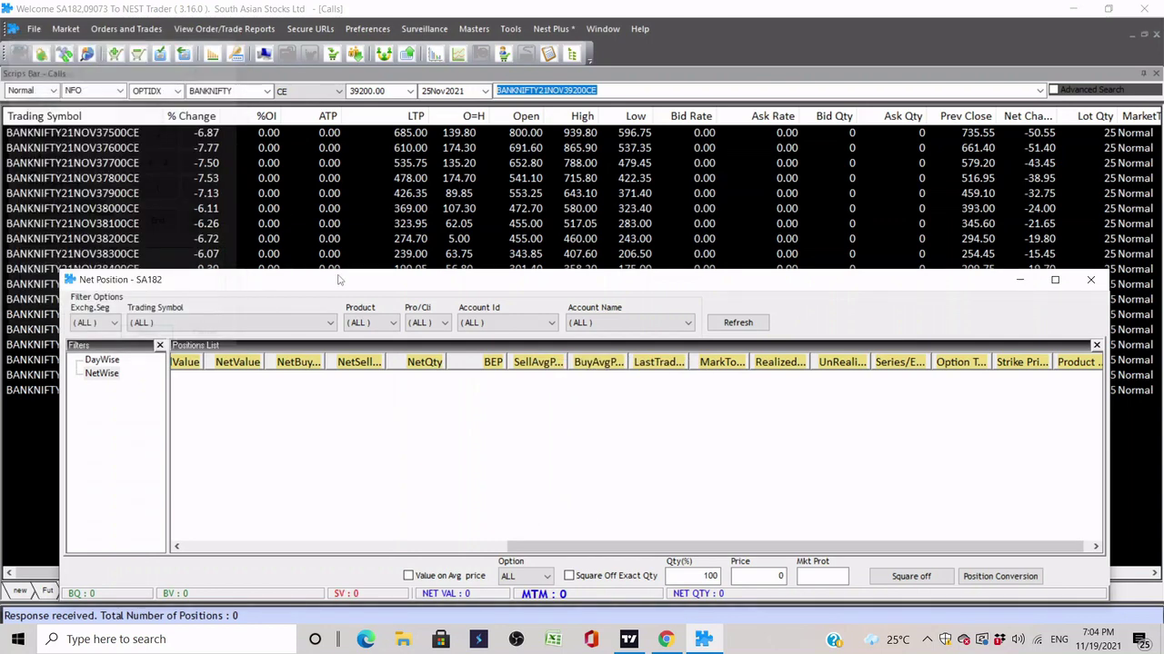
Review the trend settings of the Positions List, close them without changes, and close the Net Position window
right_click(494, 368)
click(546, 537)
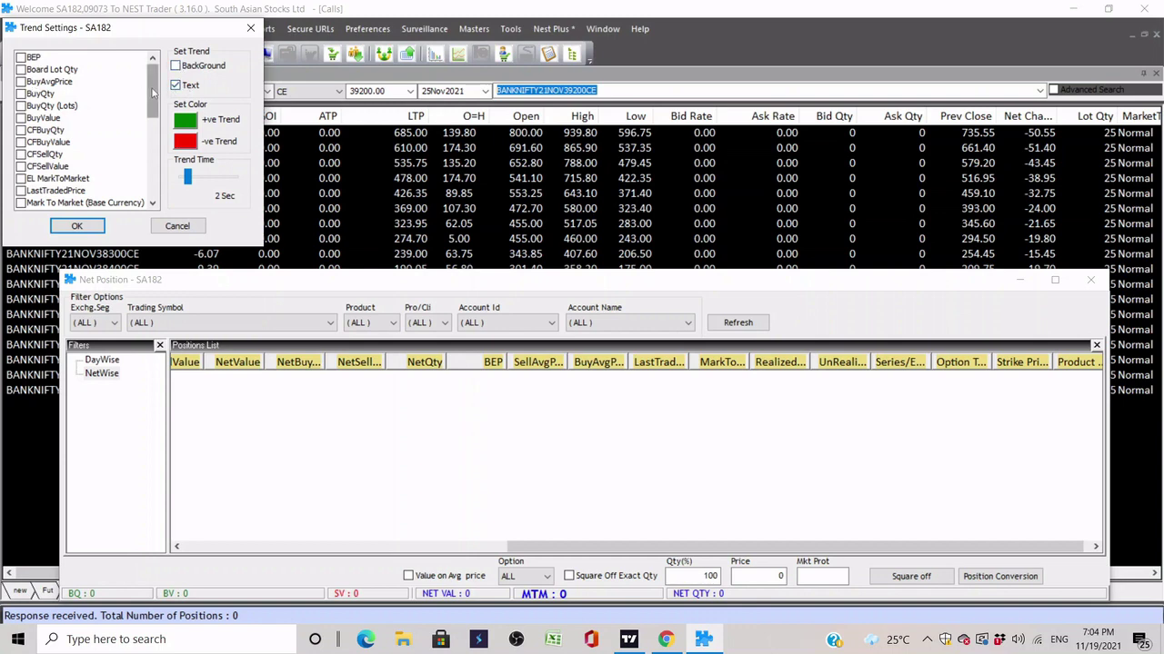
drag(154, 91, 161, 137)
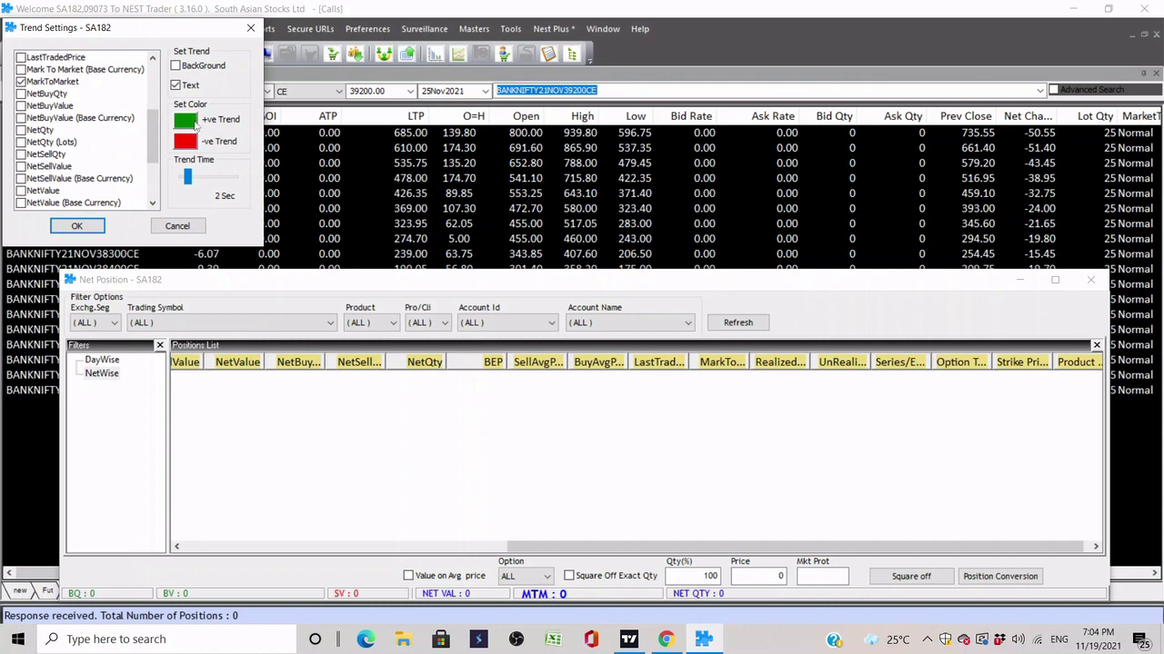
click(250, 32)
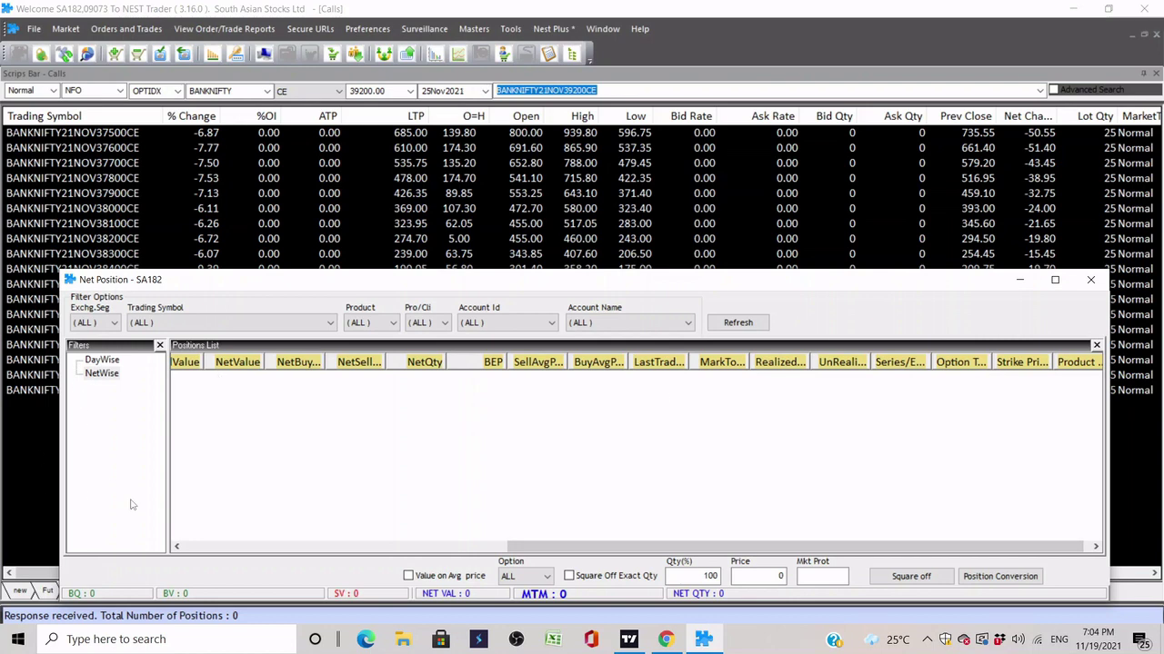
click(1089, 279)
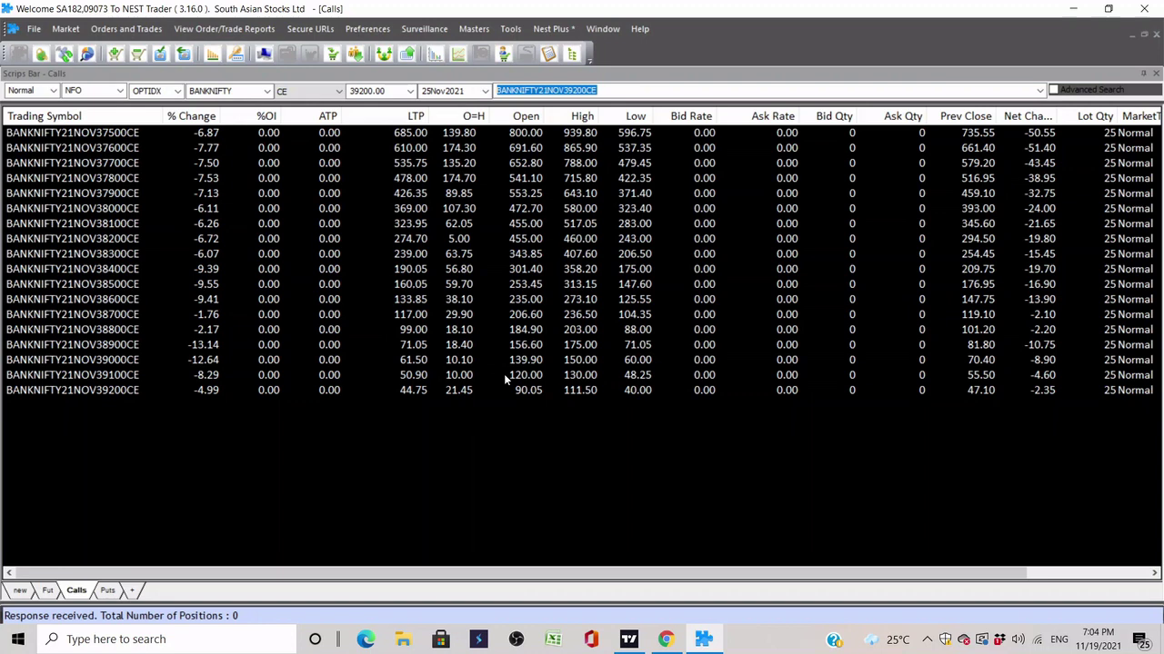
View the buy and sell order entry forms for BANKNIFTY21NOV38700CE and close each without submitting
click(304, 318)
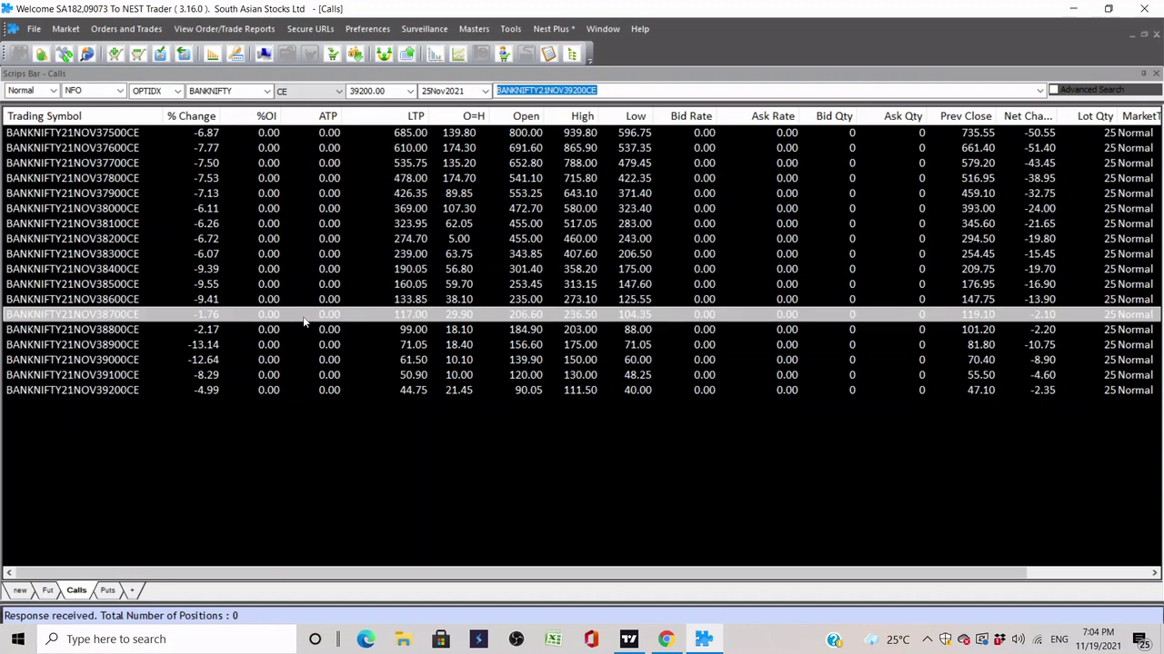
key(F1)
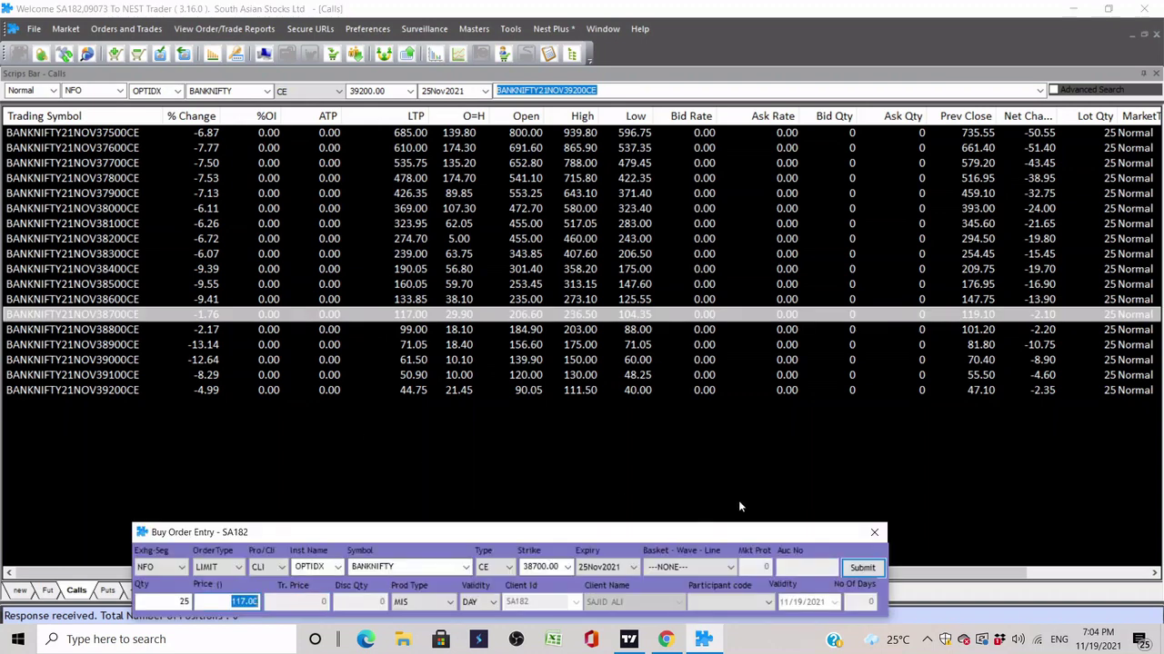
click(874, 535)
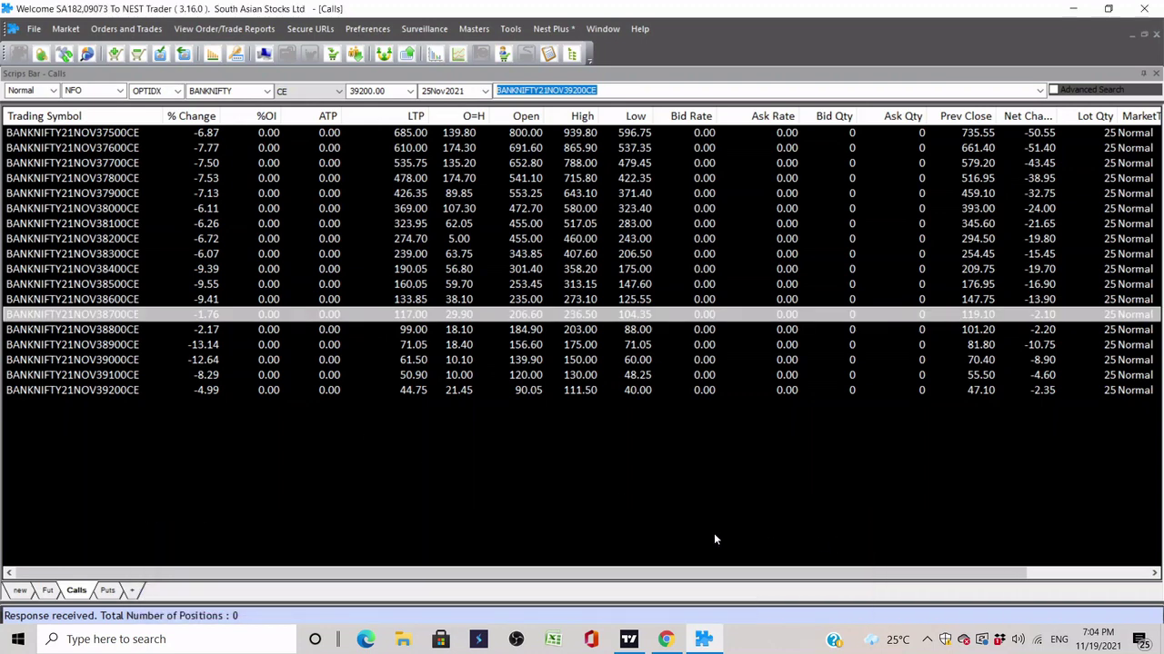
key(F2)
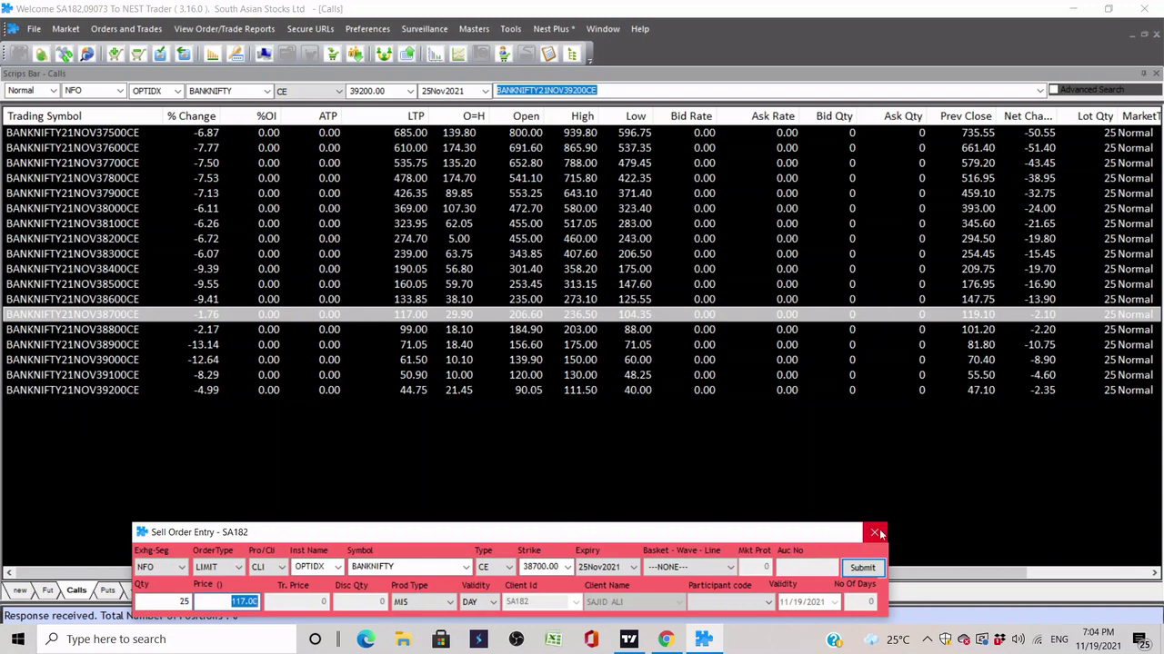
click(876, 534)
click(141, 395)
click(582, 451)
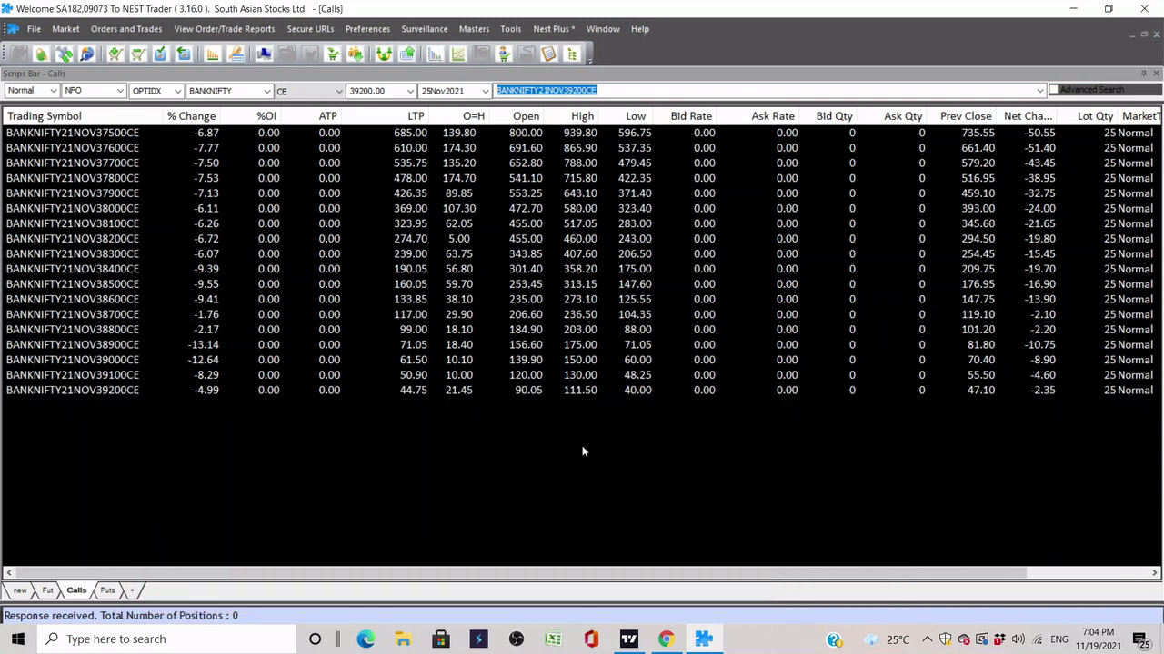
Switch to TradingView, view the BANKNIFTY1! futures chart, and return to NEST Trader
click(628, 639)
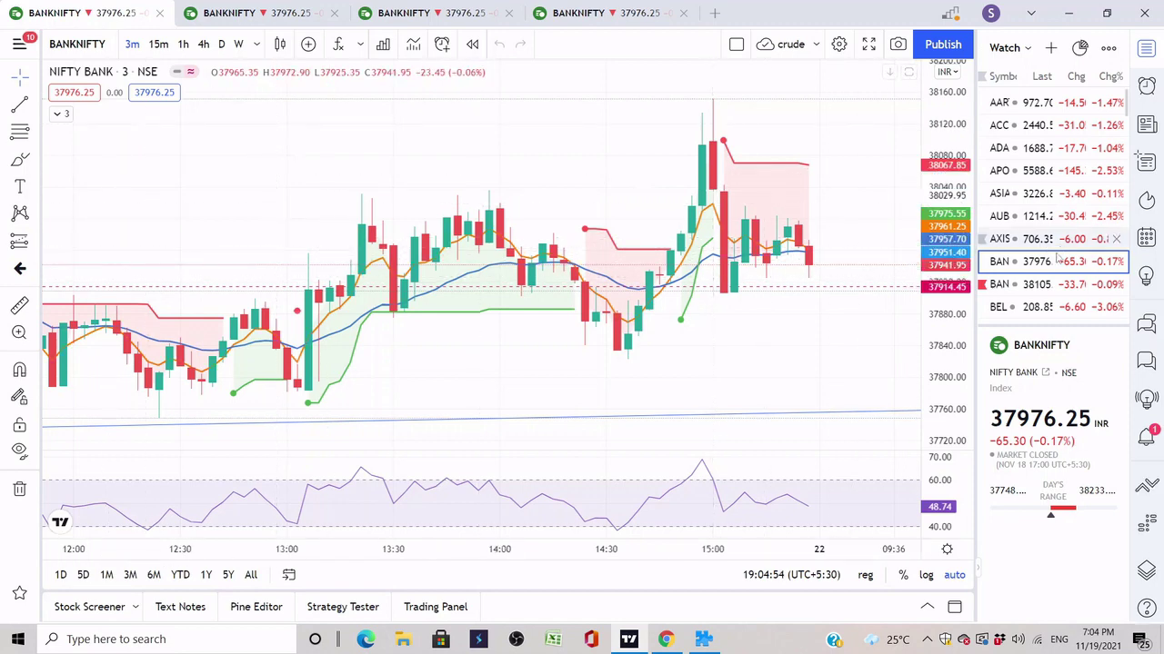
click(1041, 282)
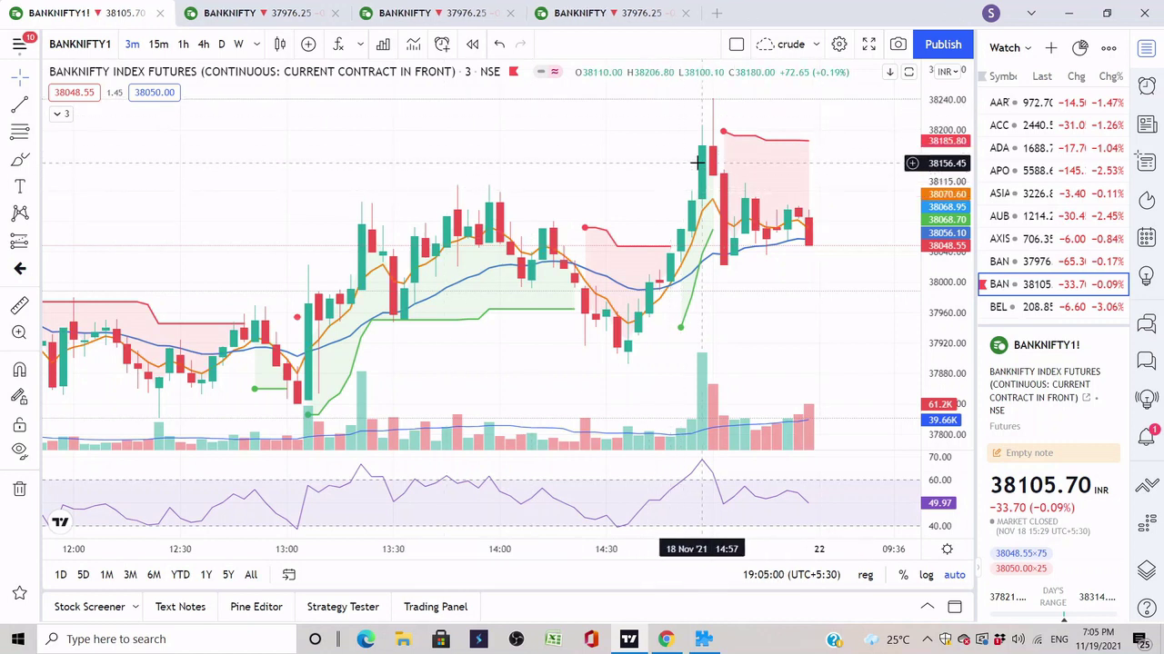
click(702, 640)
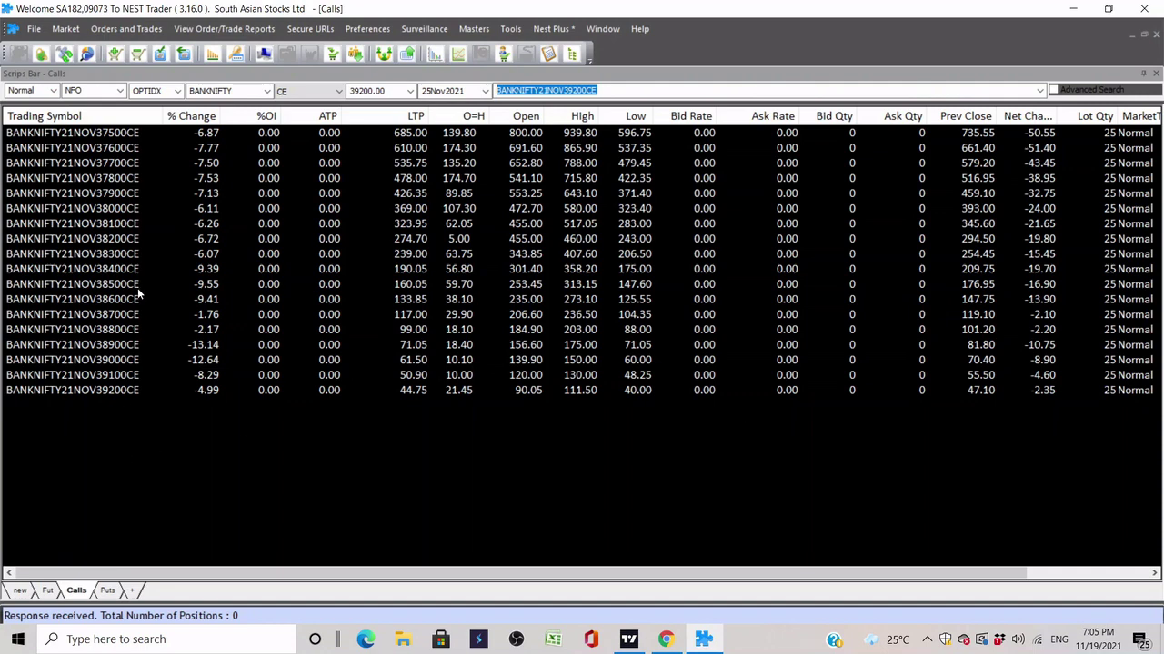
In the Puts watch, try submitting a buy order for BANKNIFTY21NOV38400PE, cancel at the transaction password request, and close the order entry form
click(109, 592)
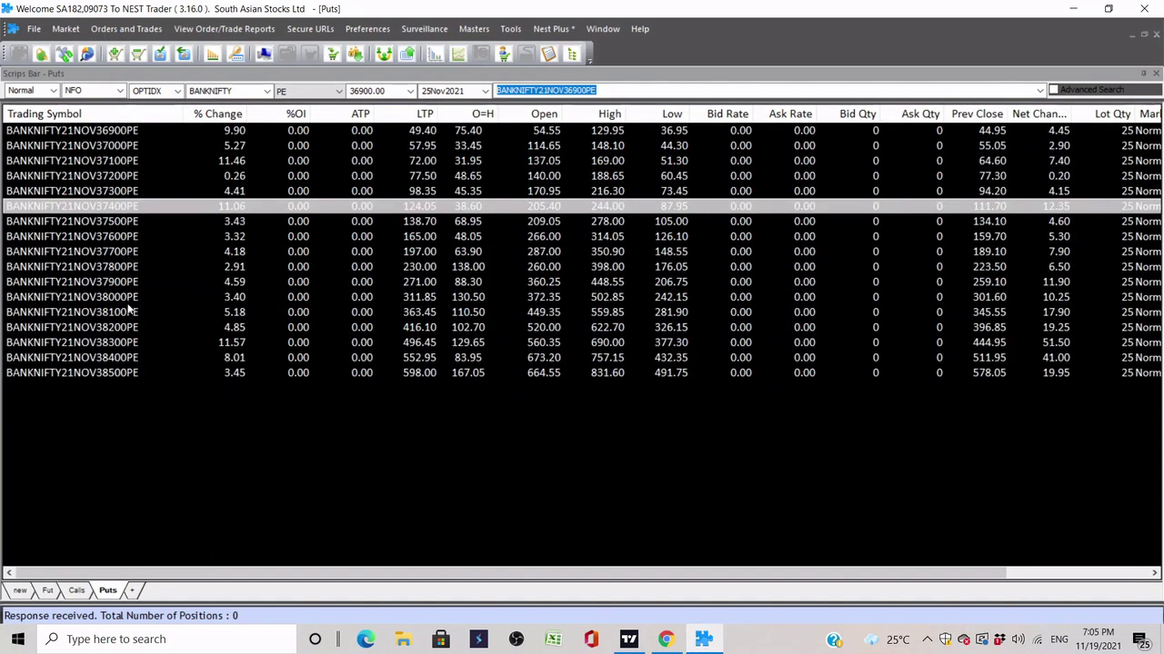
click(123, 360)
key(F1)
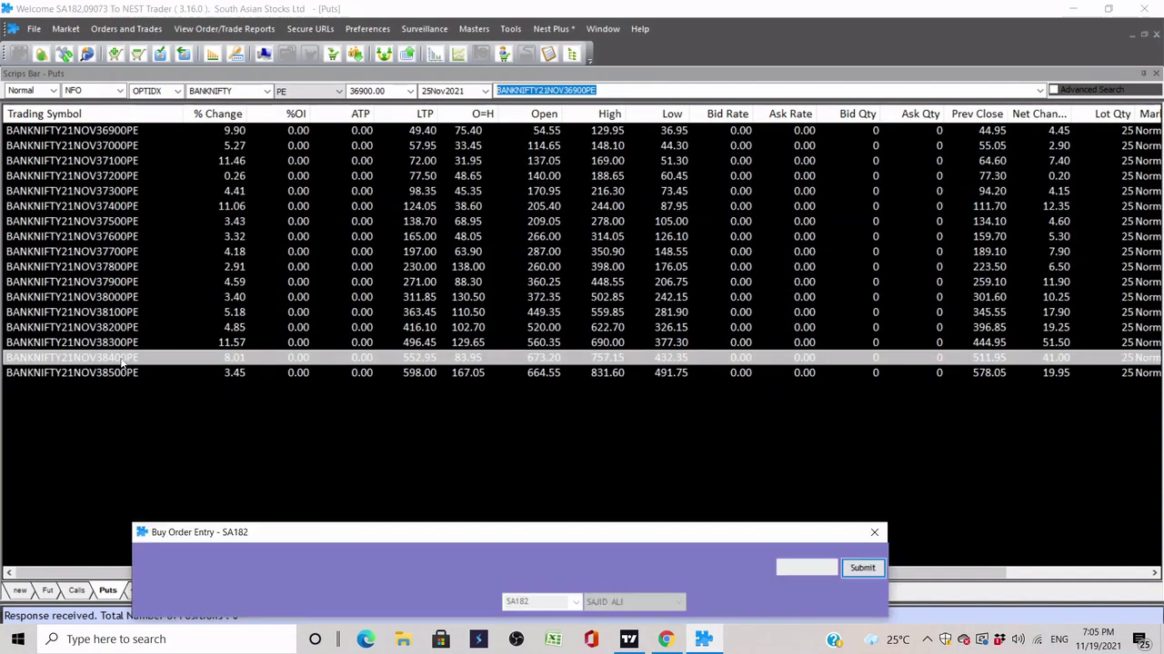
key(Return)
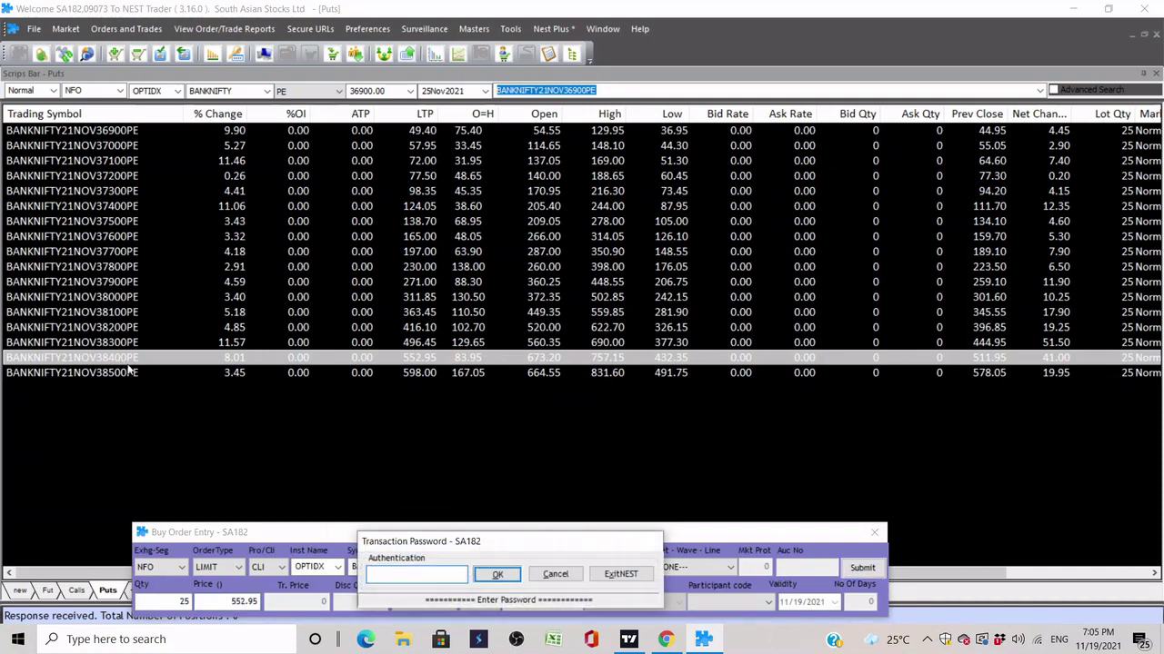
click(555, 574)
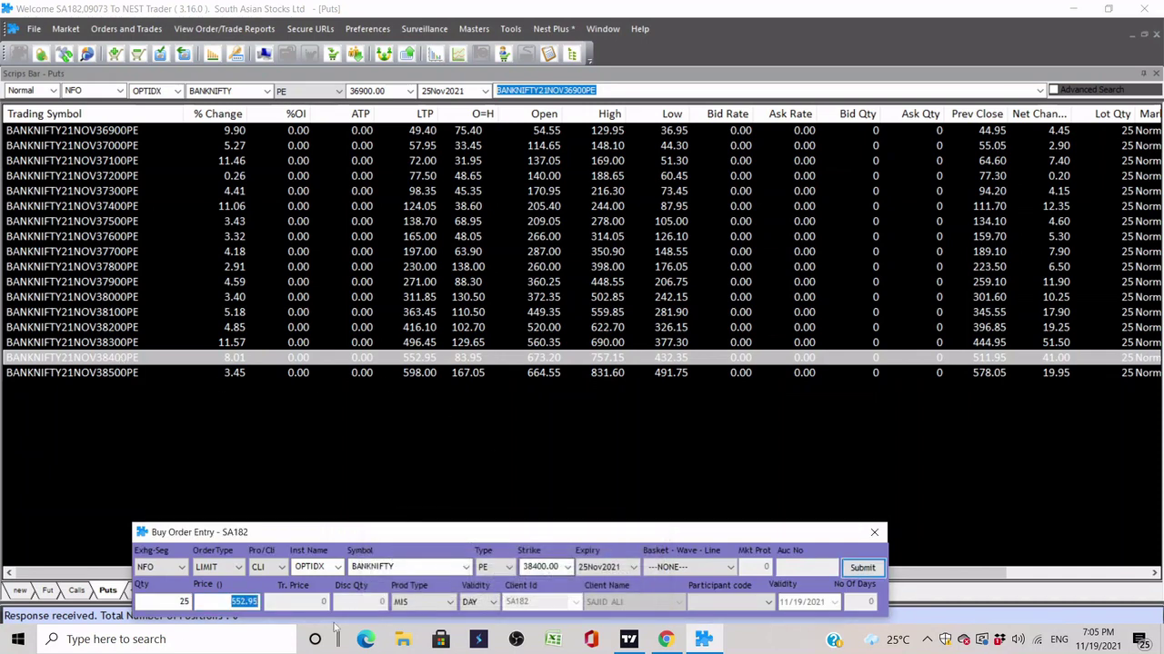
click(872, 532)
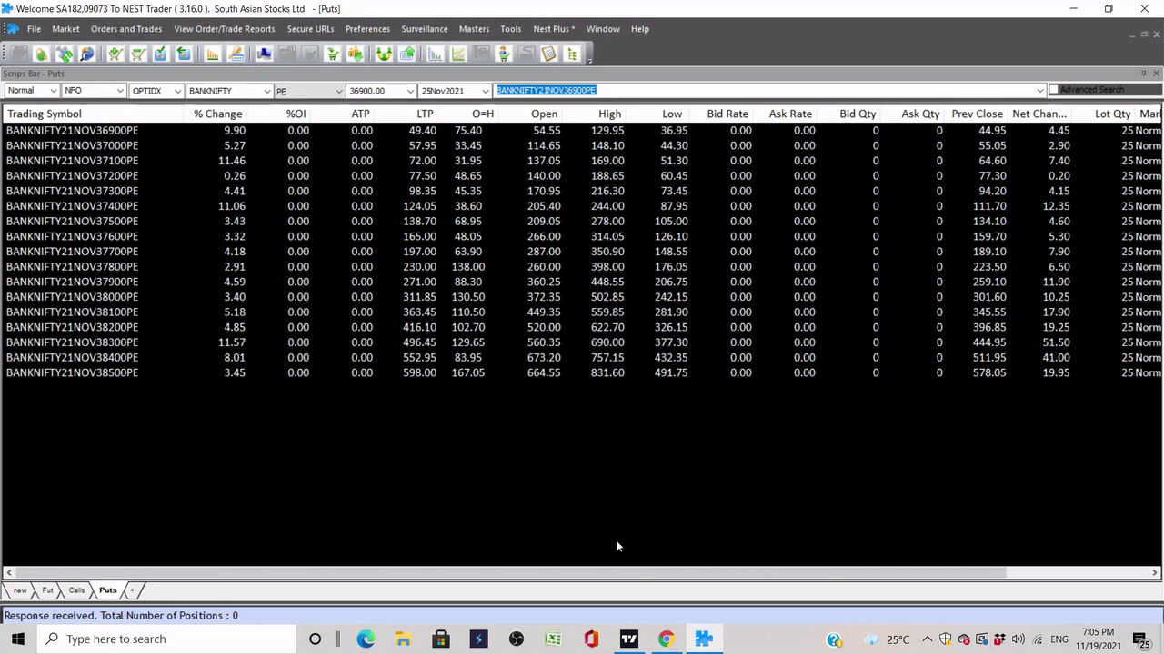
click(34, 29)
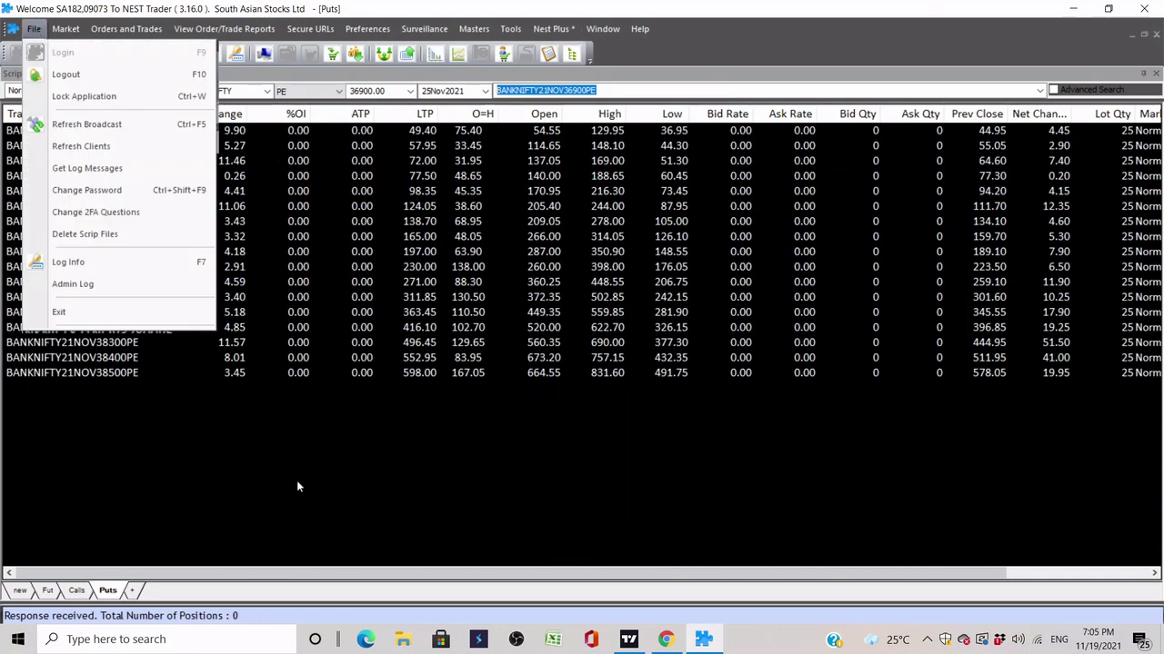
click(481, 494)
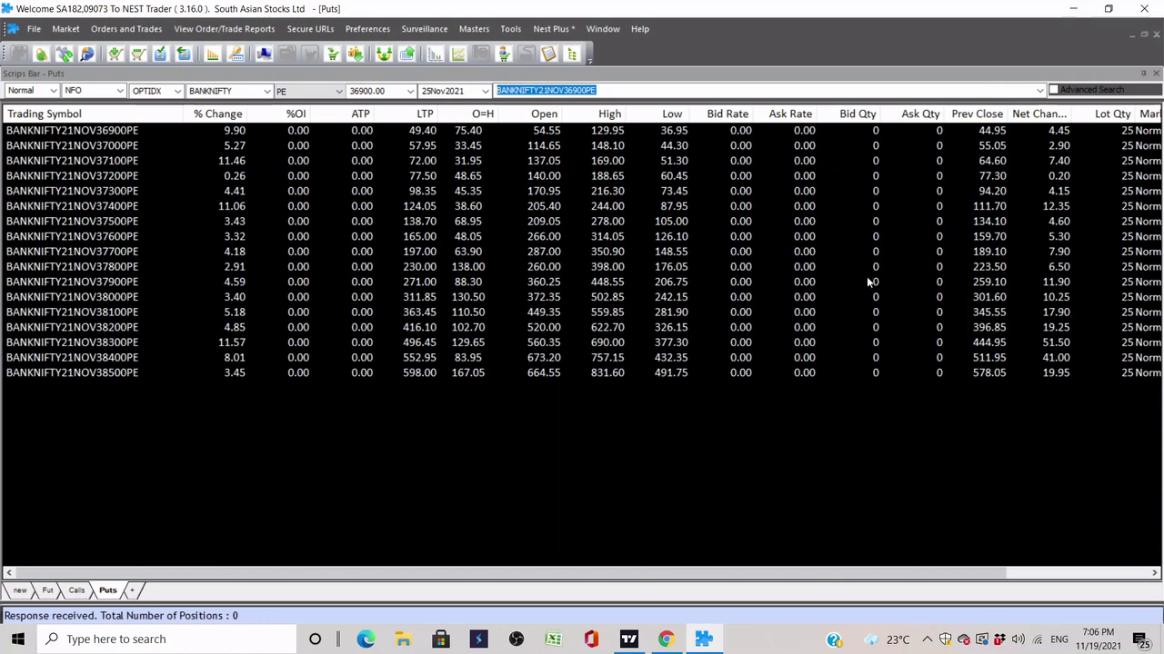
click(34, 29)
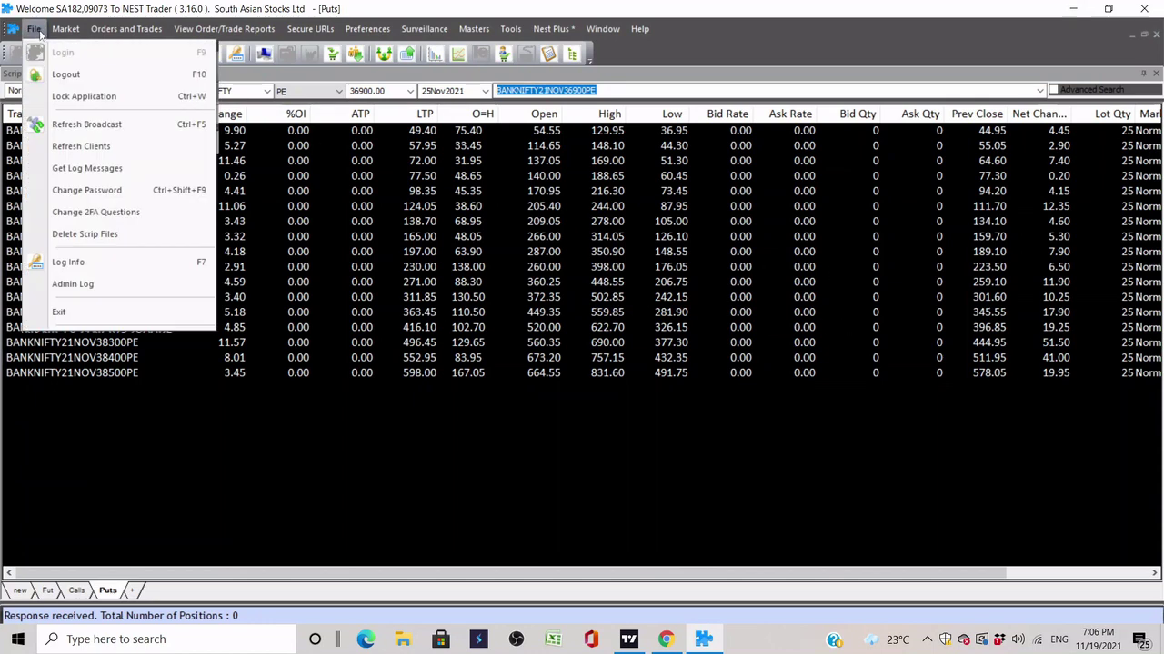
mouse_move(61, 33)
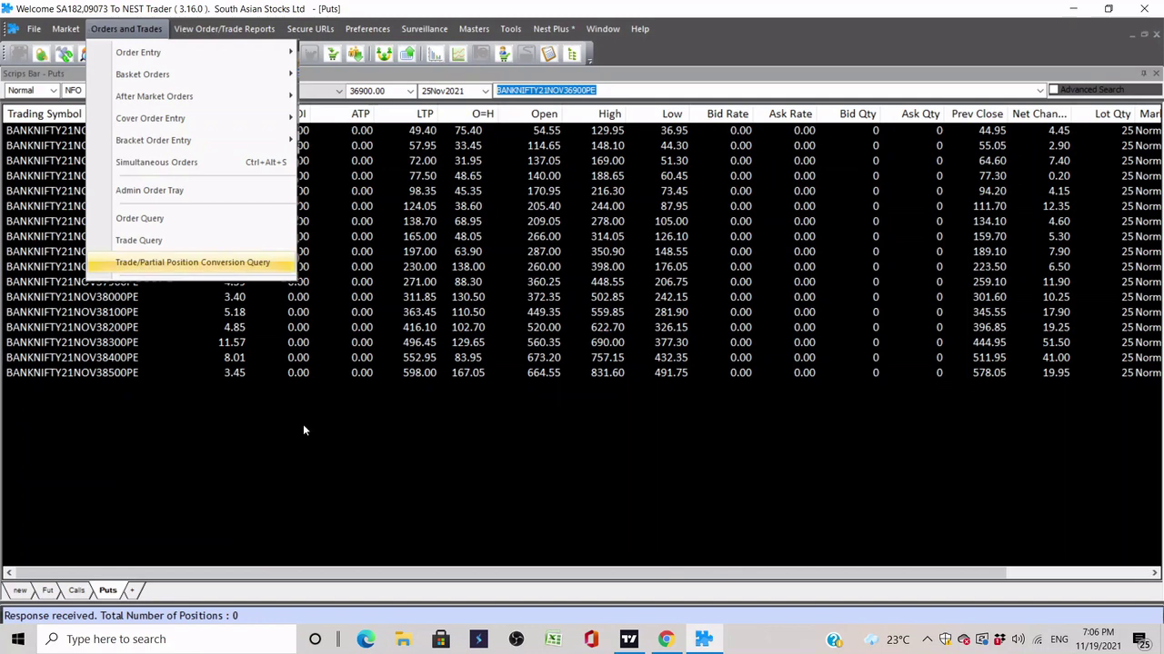
click(394, 480)
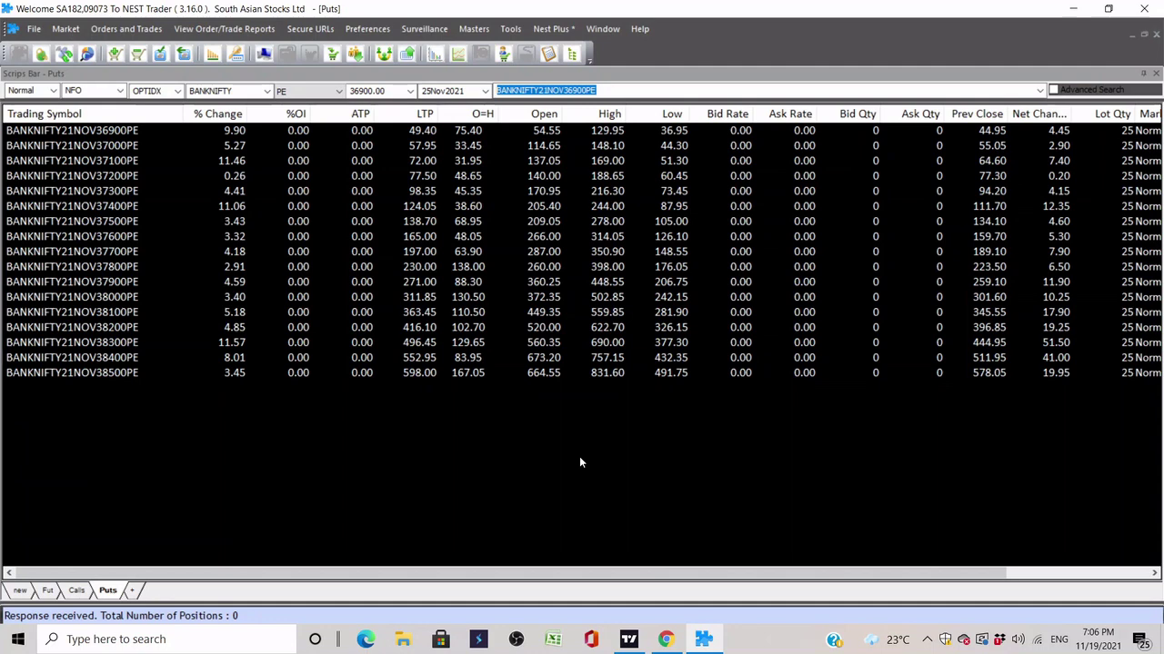
key(alt)
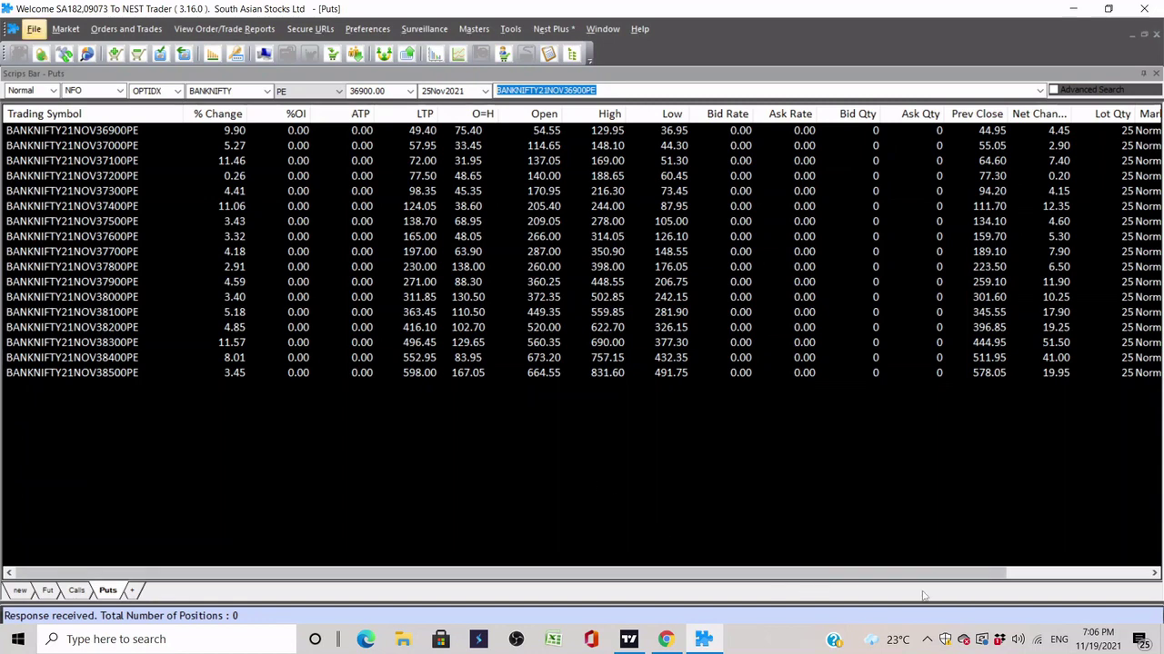
click(927, 641)
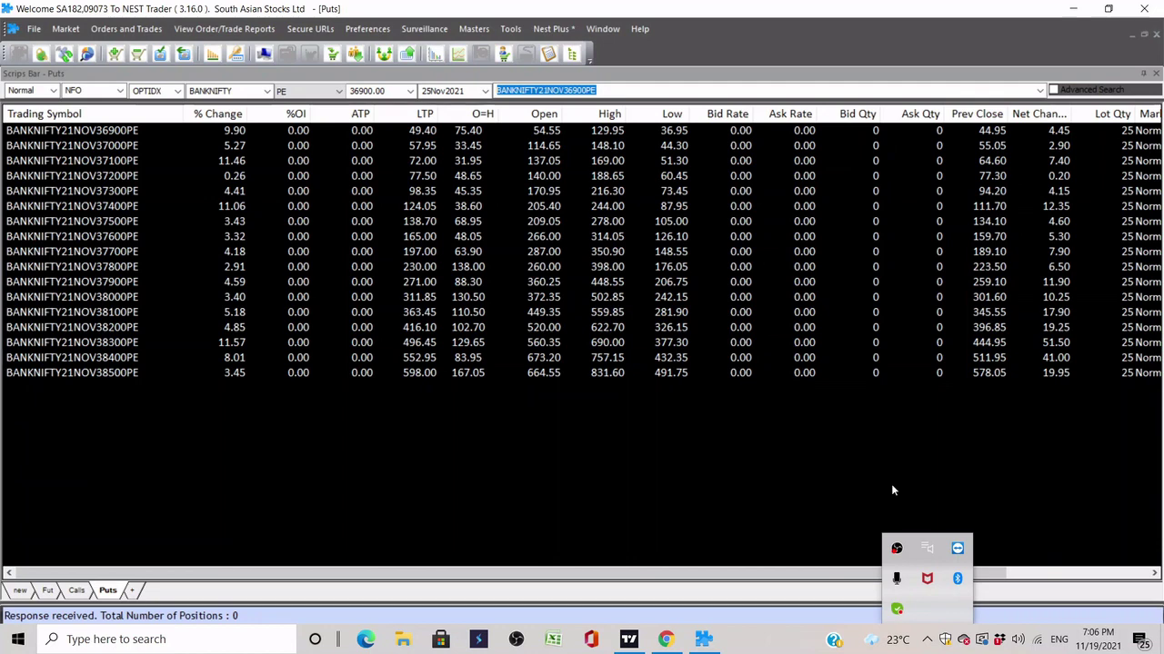
click(896, 550)
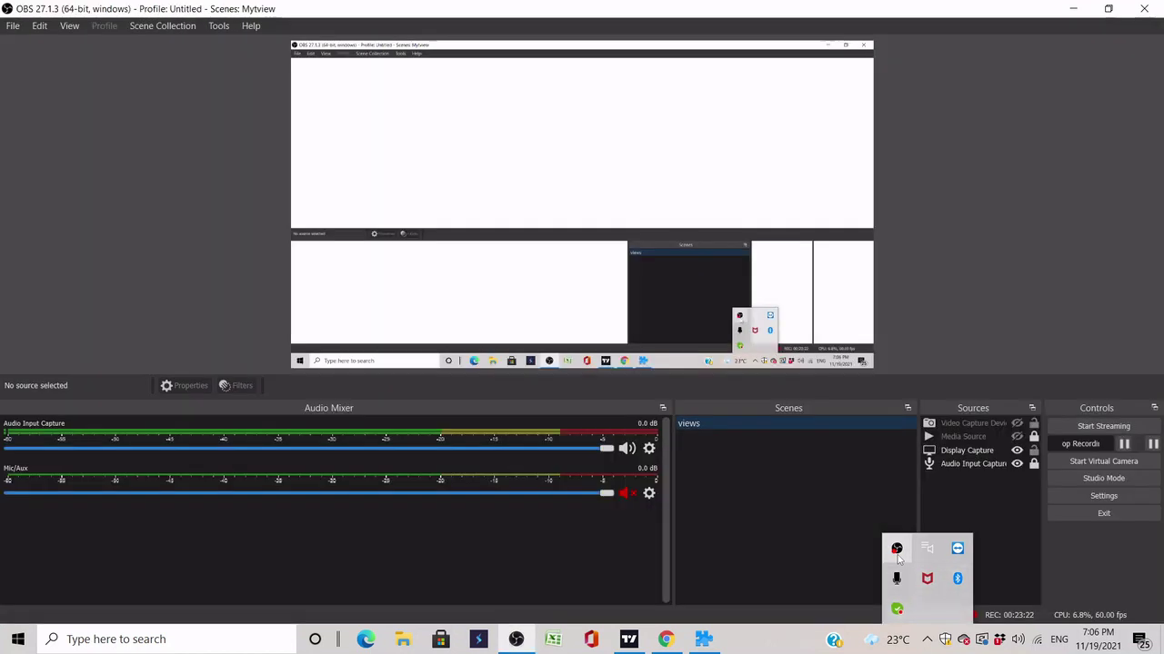
right_click(897, 553)
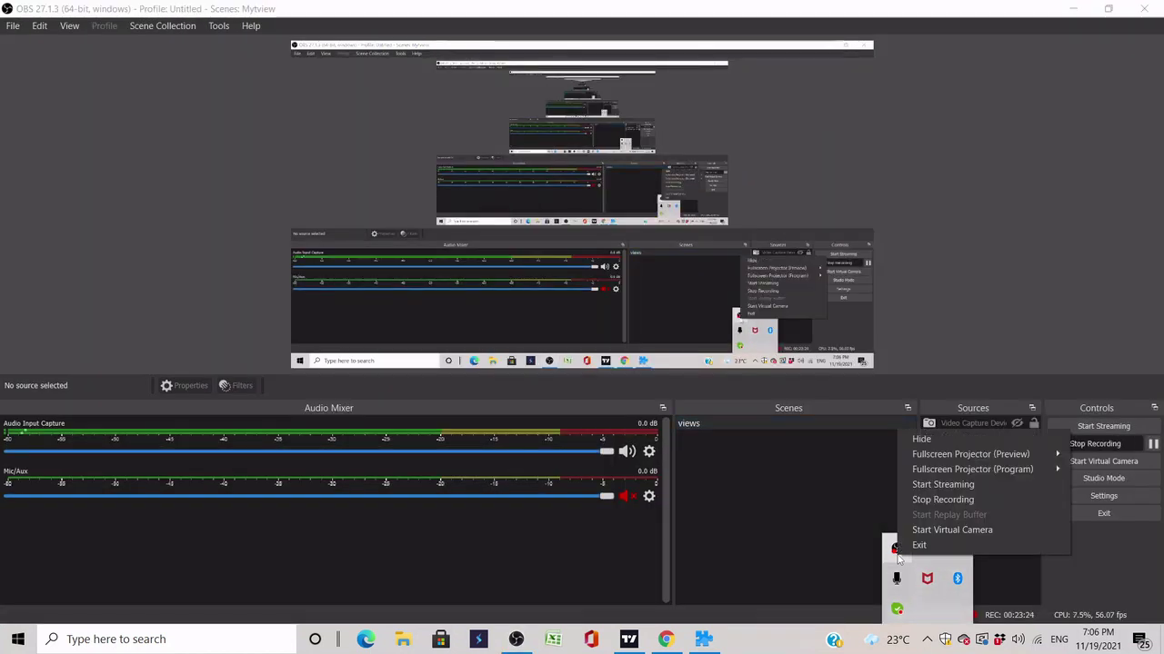